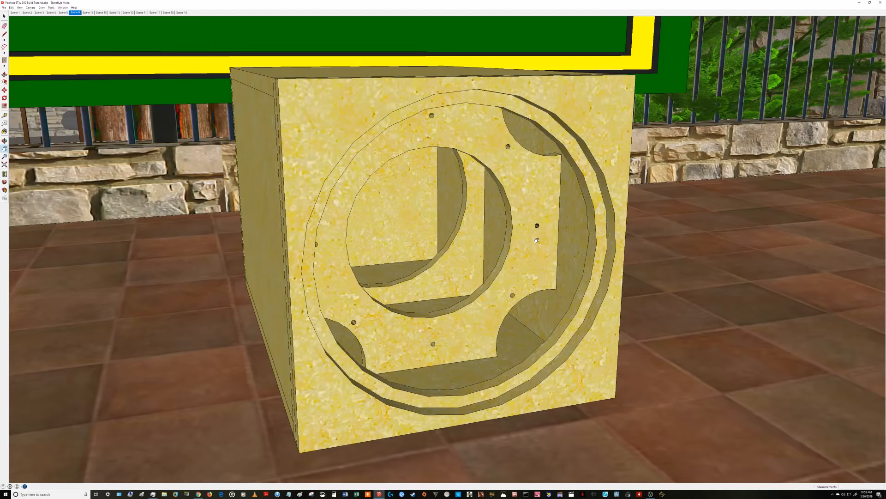
- Examine the assembled subwoofer enclosure from the front and both sides using its saved scenes
{"action": "middle_click_drag", "start_coordinate": [536, 240], "coordinate": [540, 209]}
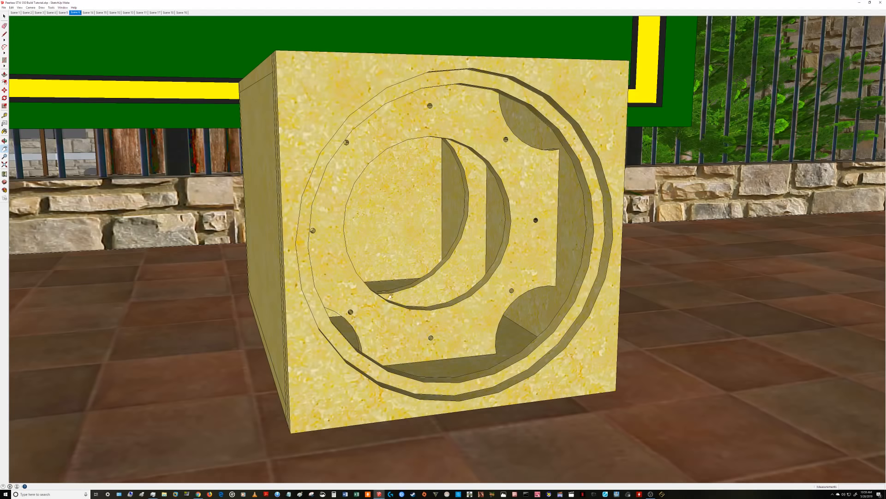
{"action": "left_click", "coordinate": [88, 12]}
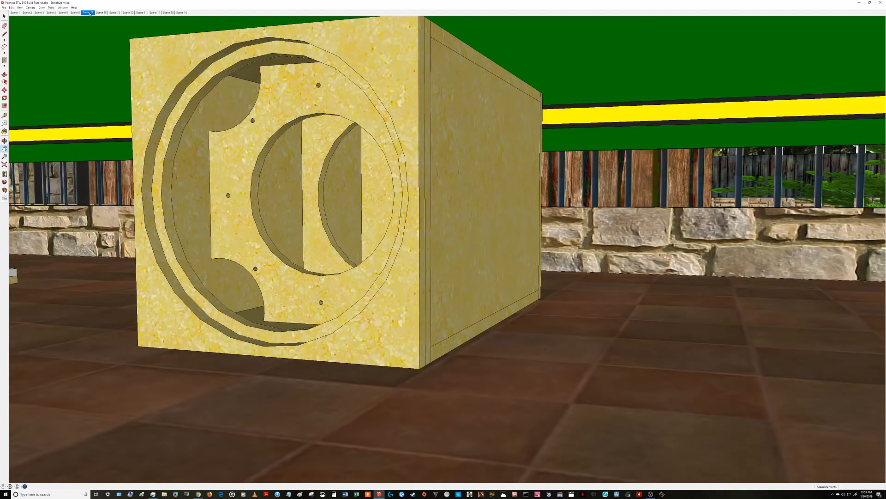
{"action": "left_click", "coordinate": [101, 12]}
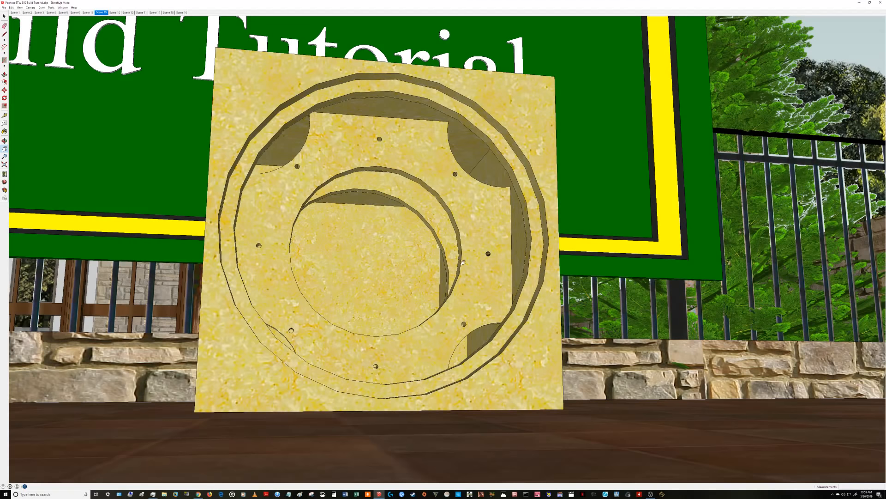
{"action": "middle_click_drag", "start_coordinate": [395, 189], "coordinate": [475, 202]}
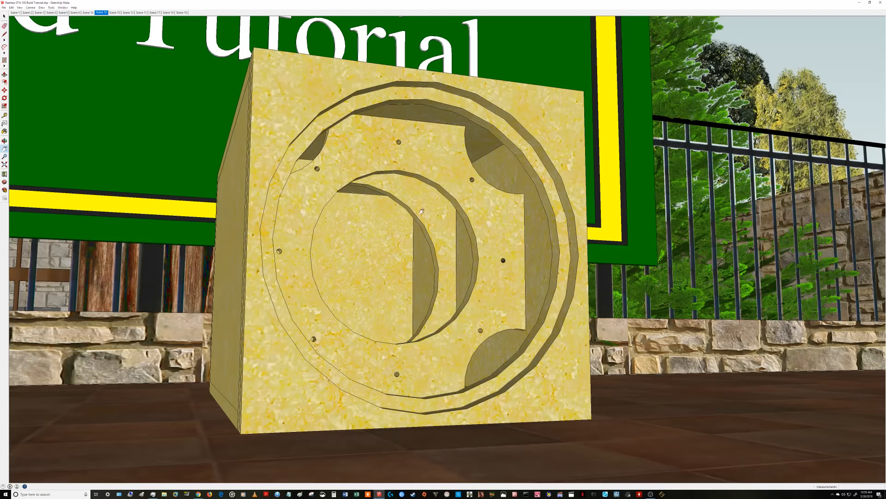
{"action": "middle_click_drag", "start_coordinate": [220, 258], "coordinate": [348, 274]}
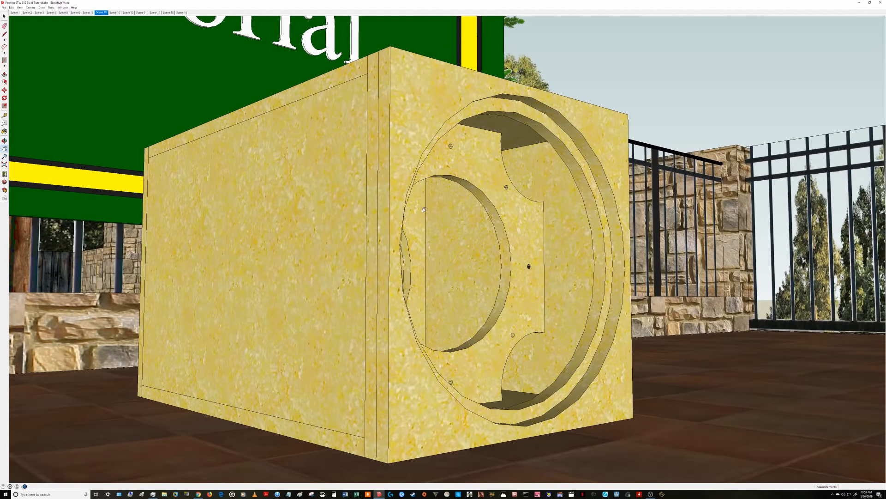
{"action": "left_click", "coordinate": [115, 13]}
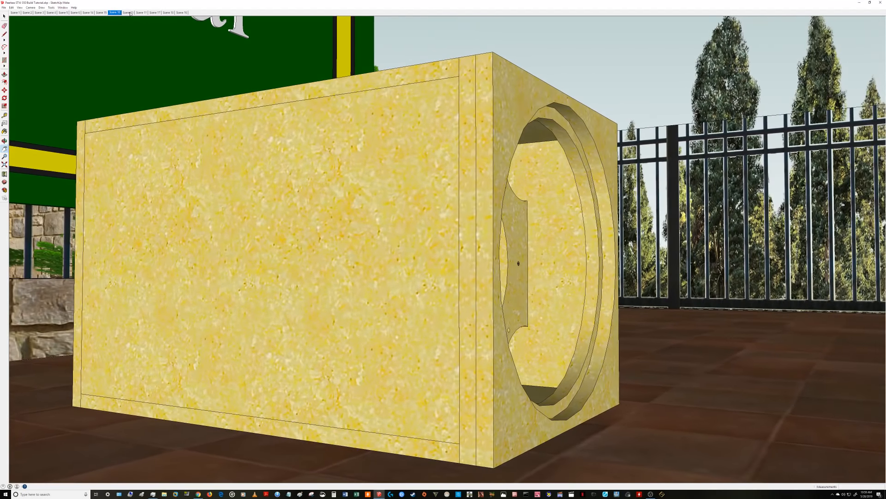
- Review the scene with the dimensioned panel cut layout, followed by the scene with the driver's mounting information and outline drawing
{"action": "left_click", "coordinate": [128, 13]}
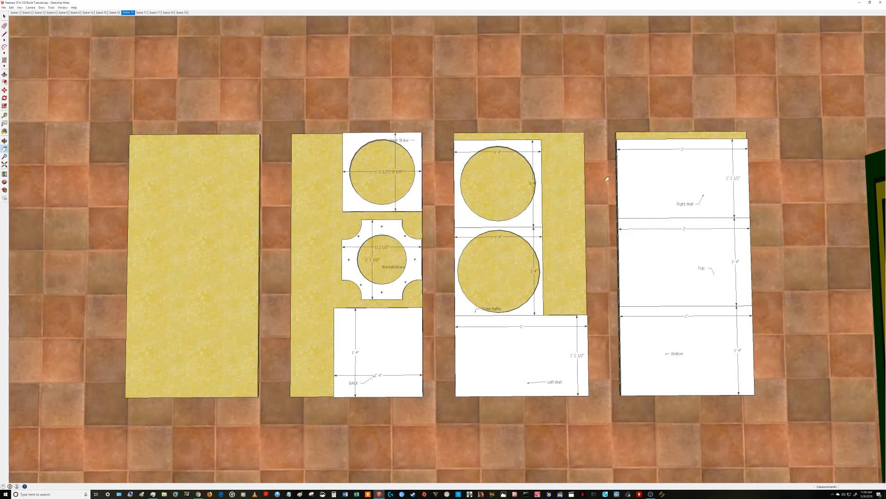
{"action": "left_click", "coordinate": [142, 13]}
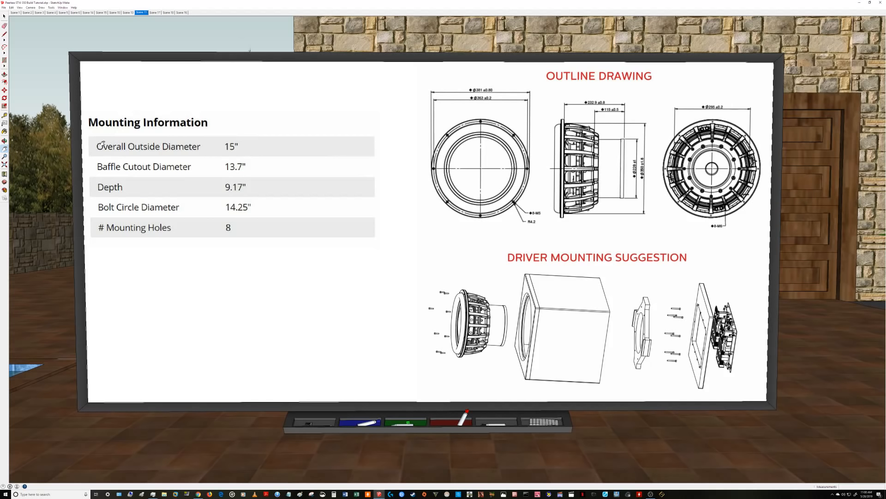
{"action": "key", "text": "space"}
- Switch to Chrome and view the Manuals & Resources section of the Peerless STW-350F-188PR01-04 product page in a maximized window
{"action": "left_click", "coordinate": [197, 494]}
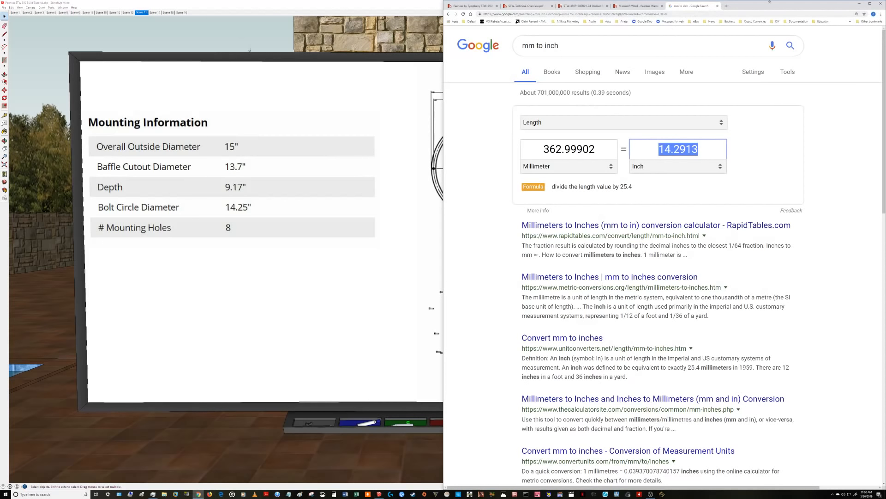
{"action": "left_click", "coordinate": [473, 6]}
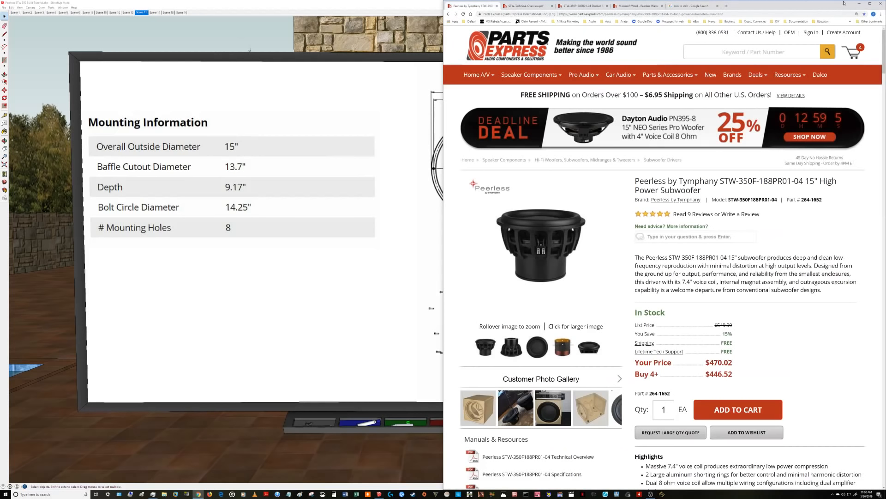
{"action": "left_click", "coordinate": [870, 4]}
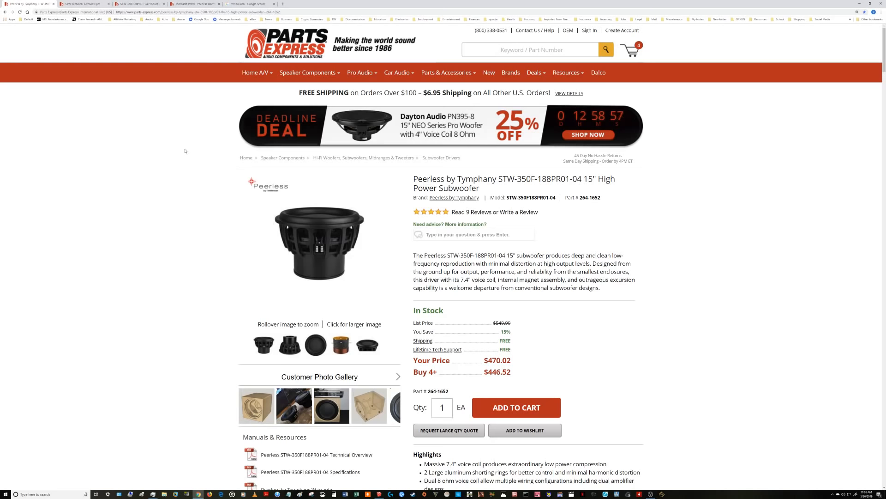
{"action": "scroll", "coordinate": [185, 157], "scroll_direction": "down", "scroll_amount": 2}
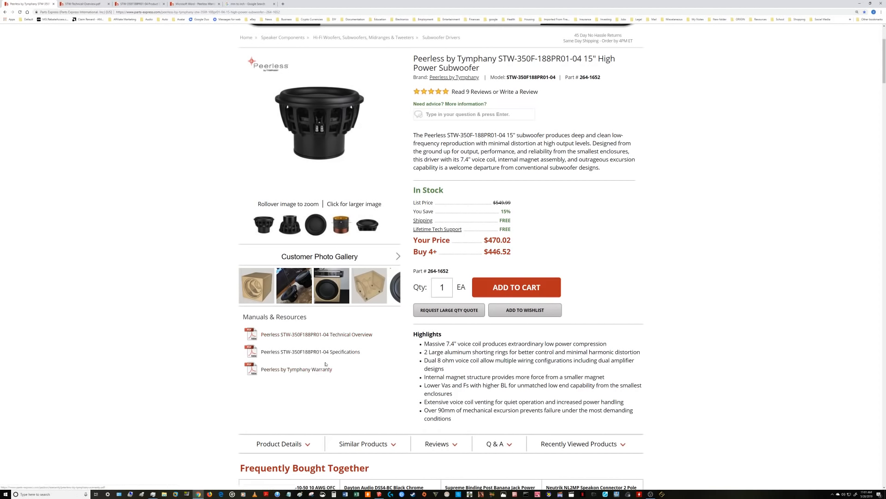
{"action": "left_click_drag", "start_coordinate": [243, 317], "coordinate": [308, 318]}
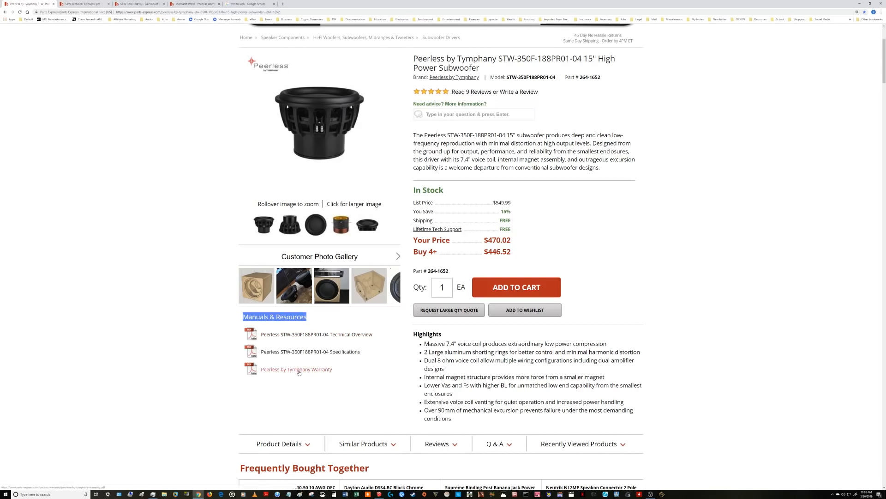
- Look through the open reference documents and highlight the Mechanical Drawing heading on the driver specification sheet
{"action": "left_click", "coordinate": [83, 4]}
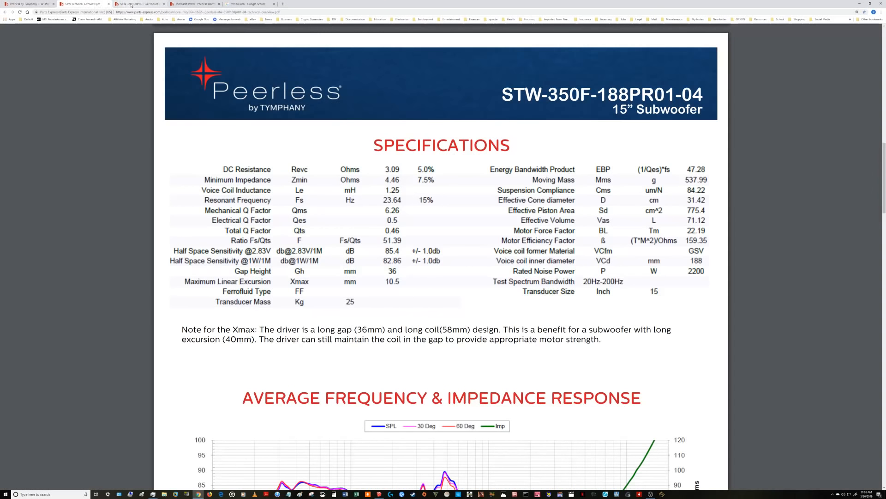
{"action": "left_click", "coordinate": [147, 5]}
{"action": "left_click", "coordinate": [194, 4]}
{"action": "left_click", "coordinate": [249, 4]}
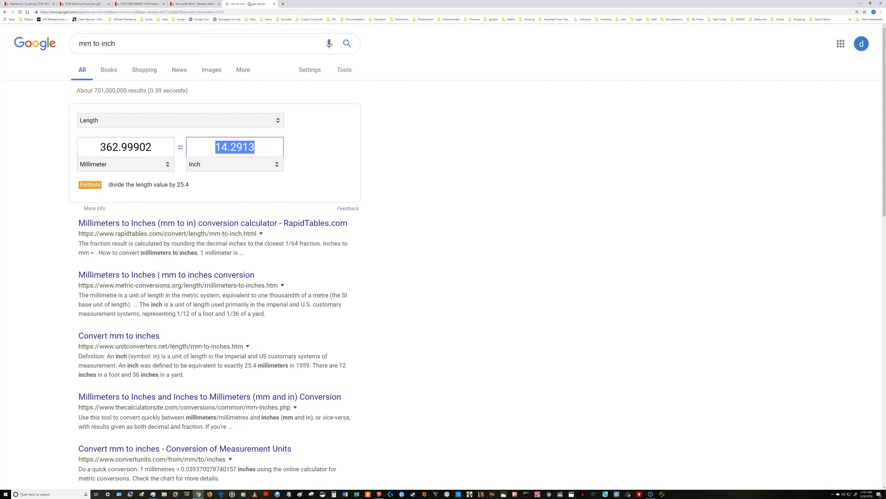
{"action": "left_click", "coordinate": [188, 4]}
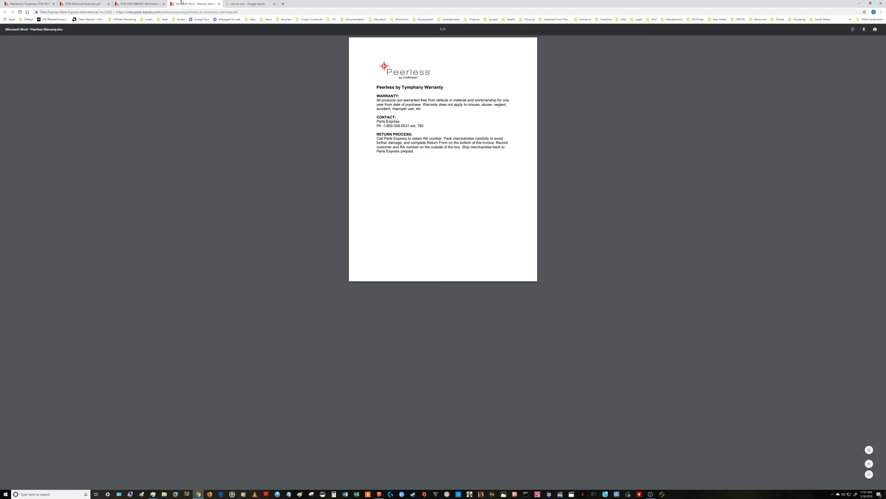
{"action": "left_click", "coordinate": [139, 4]}
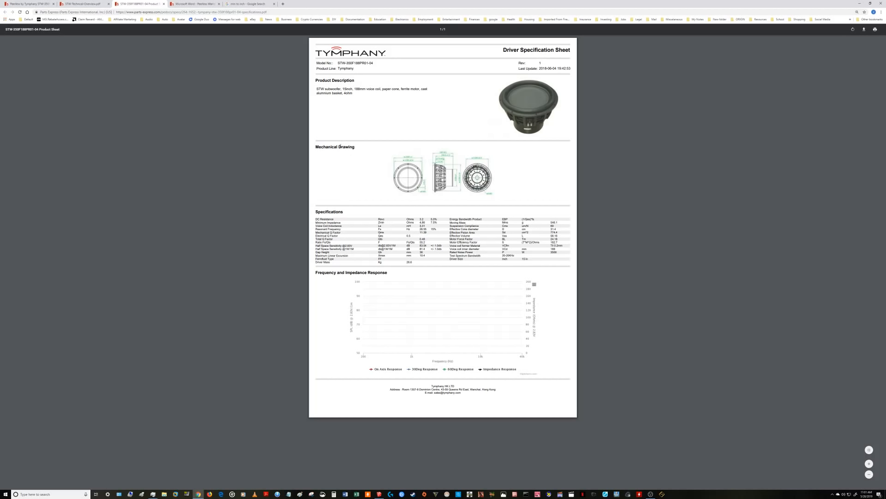
{"action": "left_click_drag", "start_coordinate": [316, 147], "coordinate": [357, 147]}
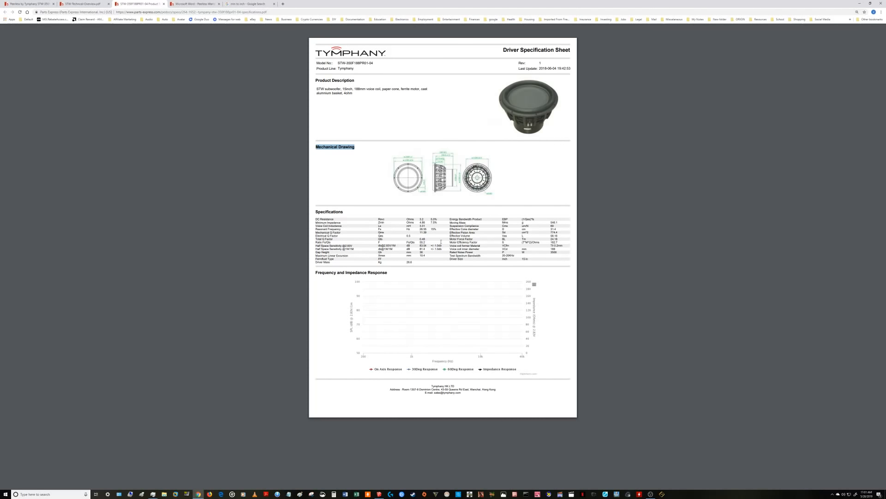
- View the first page of the STW technical overview PDF, highlighting its Technical Overview title and shrinking the pages to survey the document
{"action": "left_click", "coordinate": [83, 3]}
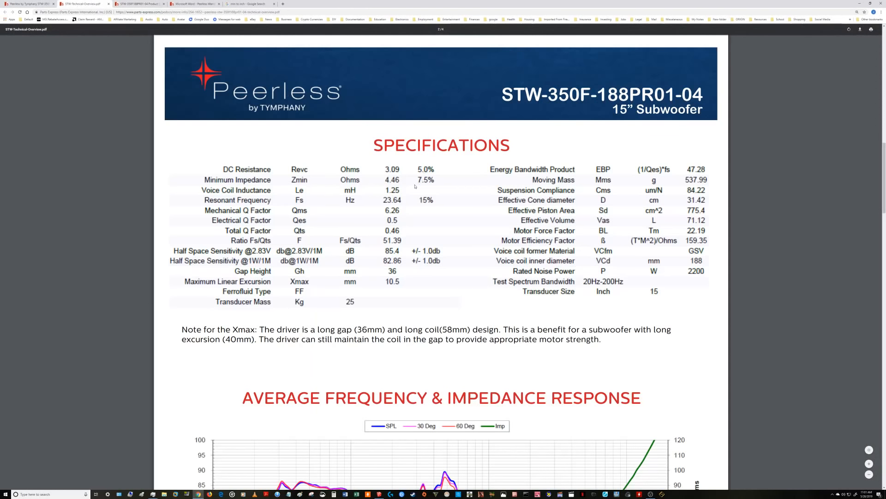
{"action": "scroll", "coordinate": [784, 272], "scroll_direction": "up", "scroll_amount": 10}
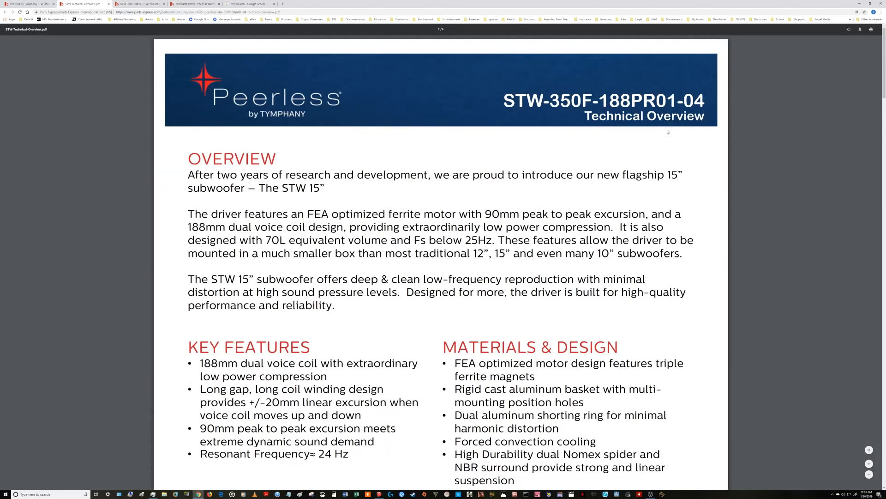
{"action": "left_click_drag", "start_coordinate": [584, 115], "coordinate": [705, 116]}
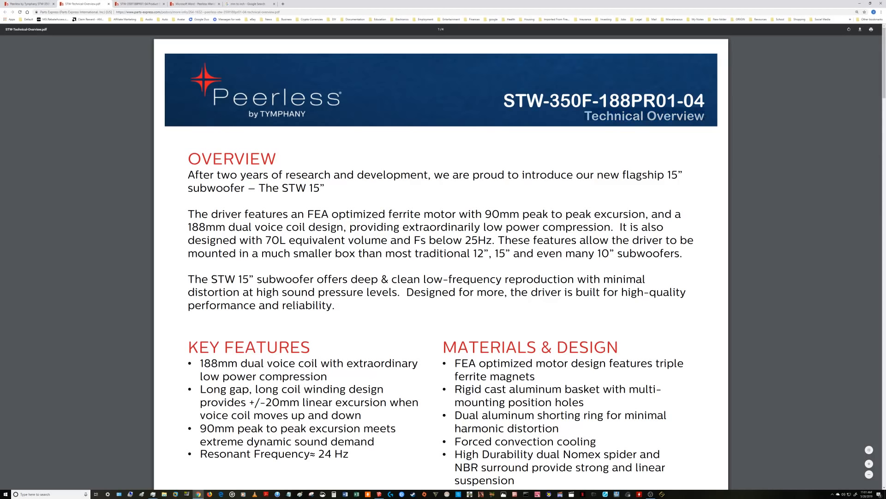
{"action": "left_click", "coordinate": [379, 246]}
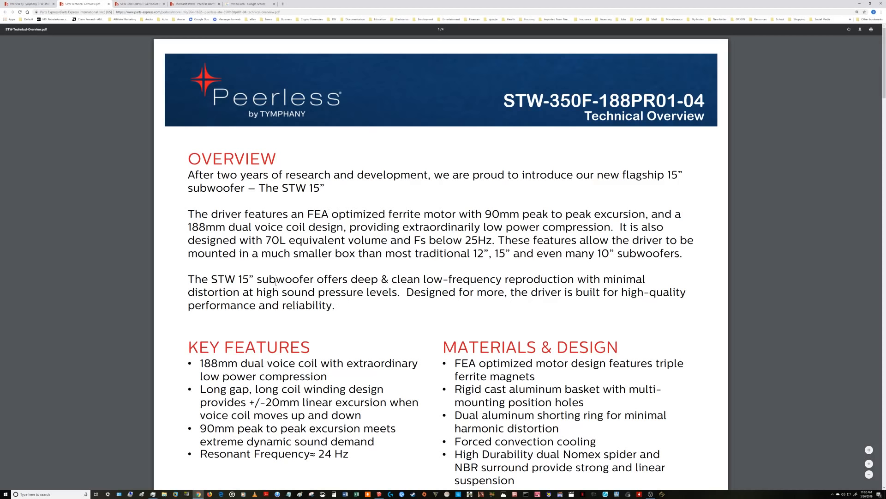
{"action": "scroll", "coordinate": [275, 282], "scroll_direction": "down", "scroll_amount": 3, "text": "ctrl"}
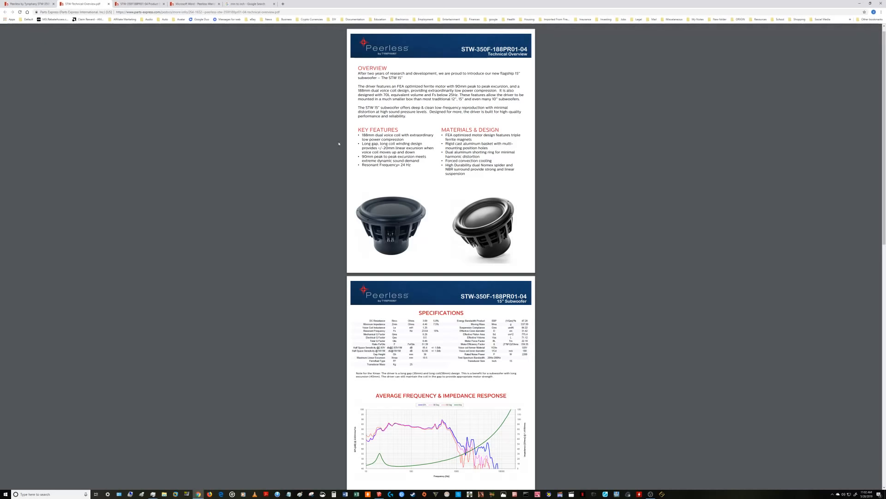
{"action": "middle_click", "coordinate": [340, 111]}
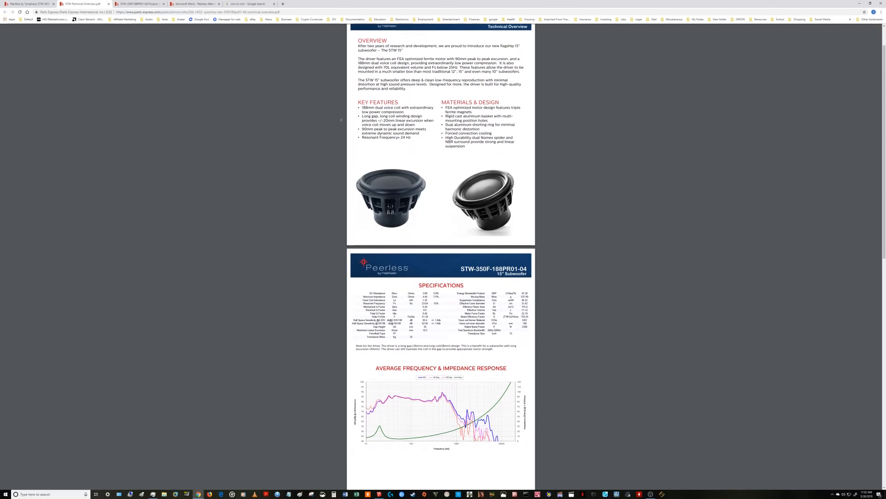
{"action": "middle_click", "coordinate": [341, 121]}
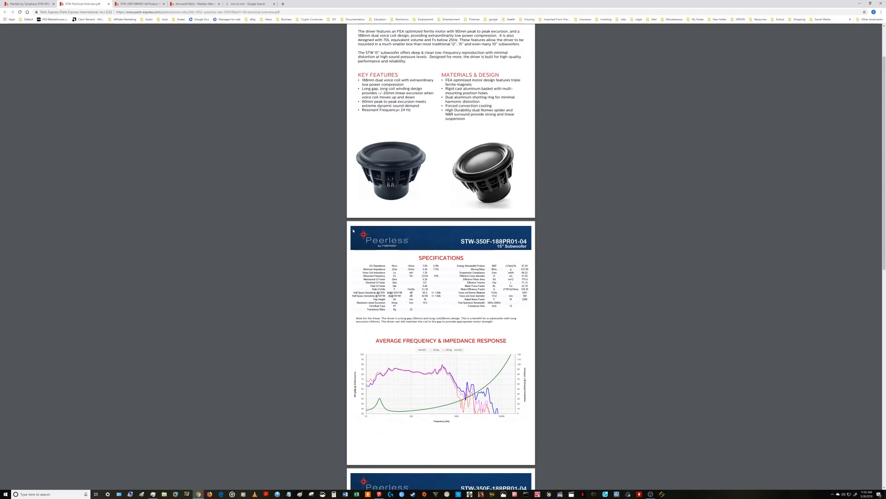
- Examine the driver's specifications table and the average frequency and impedance response graph in the technical overview at a larger size
{"action": "scroll", "coordinate": [353, 231], "scroll_direction": "down", "scroll_amount": 1}
{"action": "scroll", "coordinate": [353, 231], "scroll_direction": "up", "scroll_amount": 4, "text": "ctrl"}
{"action": "scroll", "coordinate": [263, 180], "scroll_direction": "down", "scroll_amount": 1}
{"action": "scroll", "coordinate": [270, 185], "scroll_direction": "down", "scroll_amount": 3}
{"action": "scroll", "coordinate": [277, 167], "scroll_direction": "up", "scroll_amount": 1}
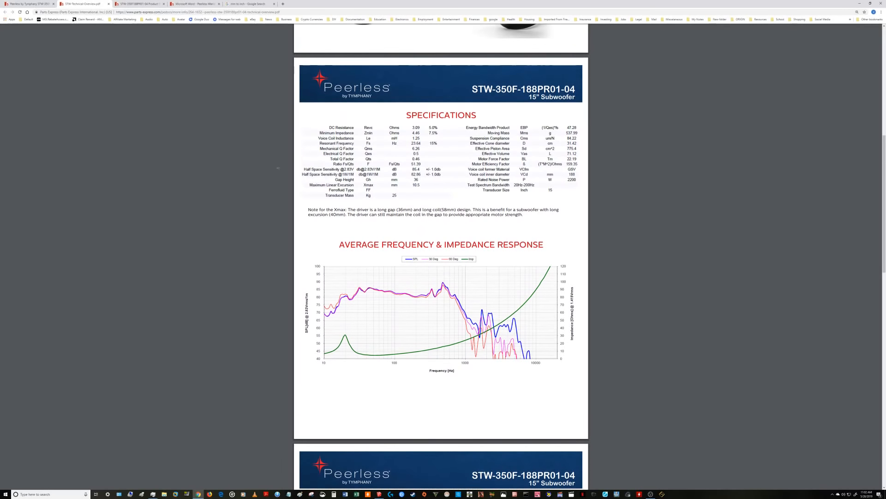
{"action": "scroll", "coordinate": [279, 173], "scroll_direction": "down", "scroll_amount": 2}
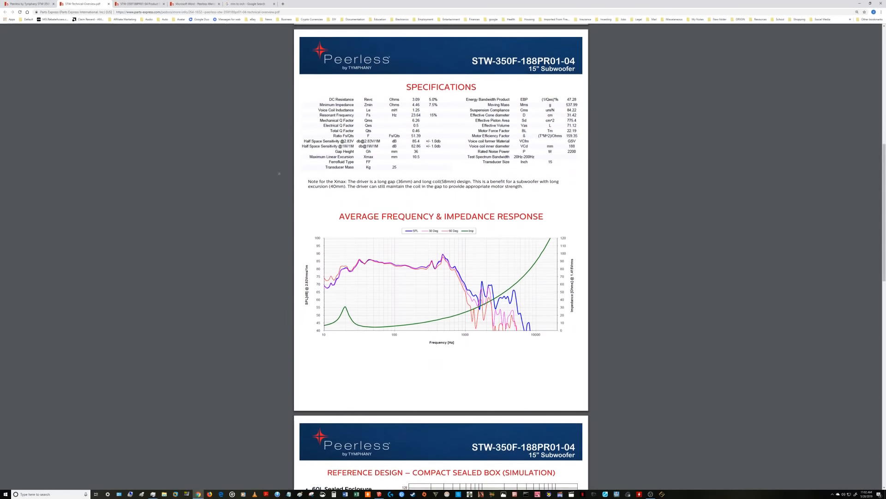
{"action": "scroll", "coordinate": [279, 175], "scroll_direction": "down", "scroll_amount": 5}
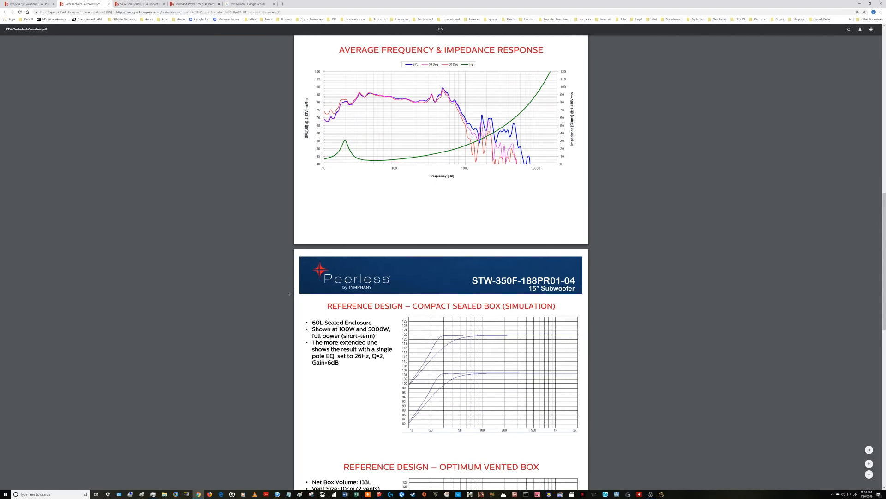
- Examine the compact sealed box and optimum vented box reference designs, highlighting the sealed enclosure notes
{"action": "scroll", "coordinate": [289, 294], "scroll_direction": "down", "scroll_amount": 2}
{"action": "scroll", "coordinate": [288, 295], "scroll_direction": "down", "scroll_amount": 2}
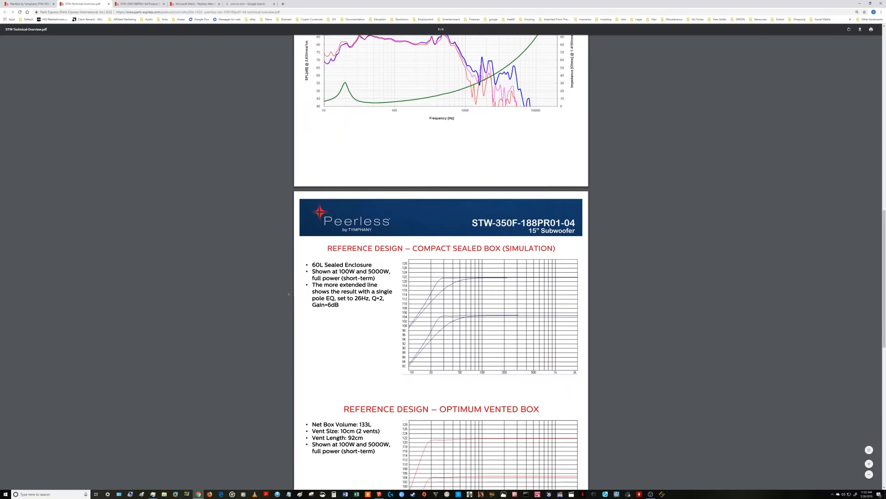
{"action": "scroll", "coordinate": [289, 294], "scroll_direction": "down", "scroll_amount": 2}
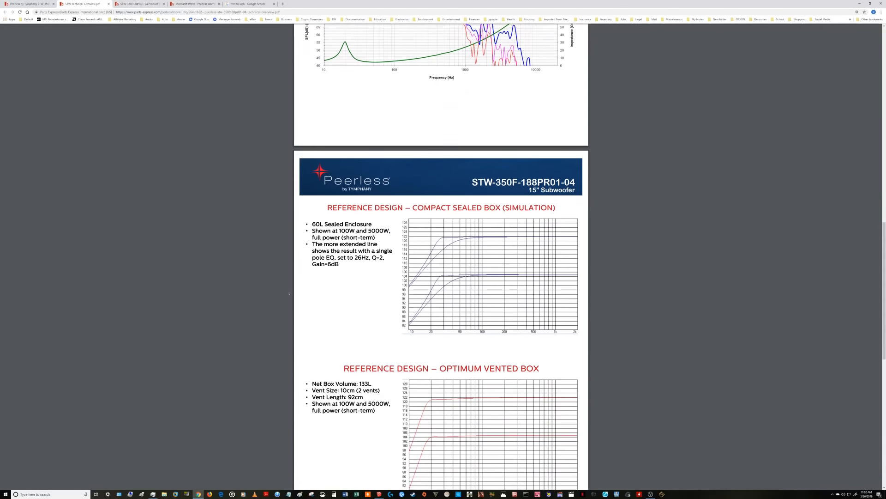
{"action": "scroll", "coordinate": [289, 294], "scroll_direction": "down", "scroll_amount": 2}
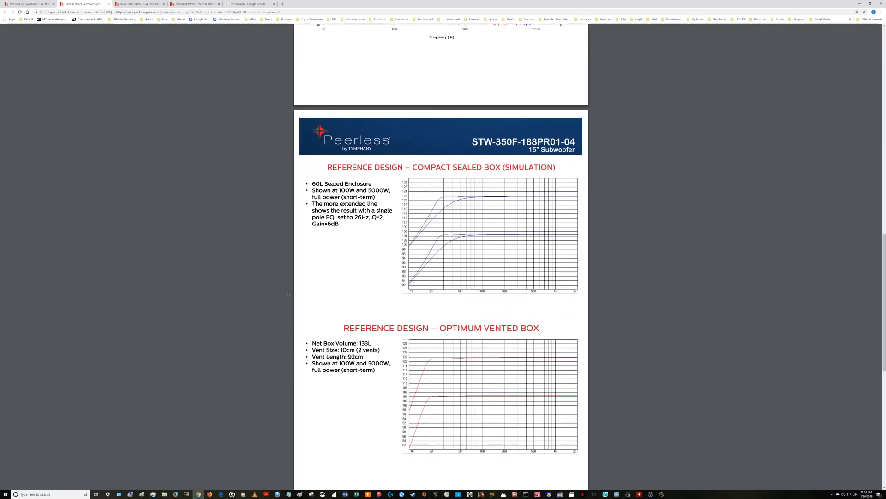
{"action": "scroll", "coordinate": [288, 294], "scroll_direction": "down", "scroll_amount": 2}
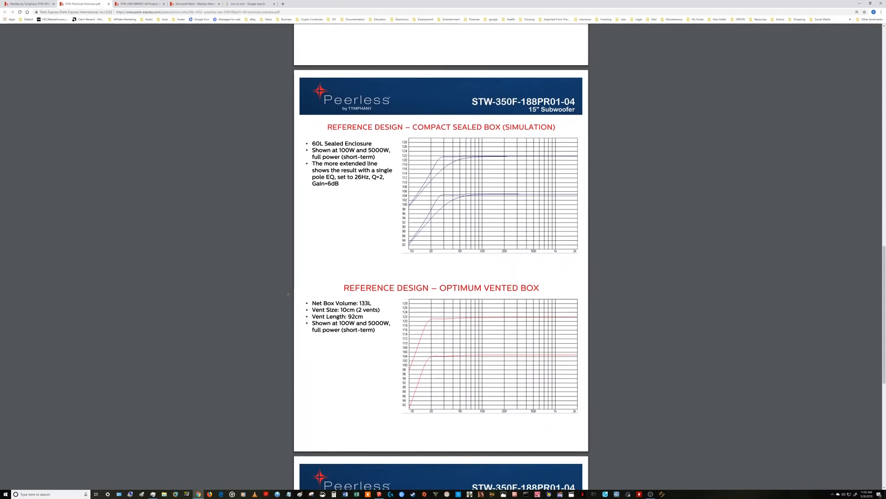
{"action": "scroll", "coordinate": [288, 294], "scroll_direction": "down", "scroll_amount": 1}
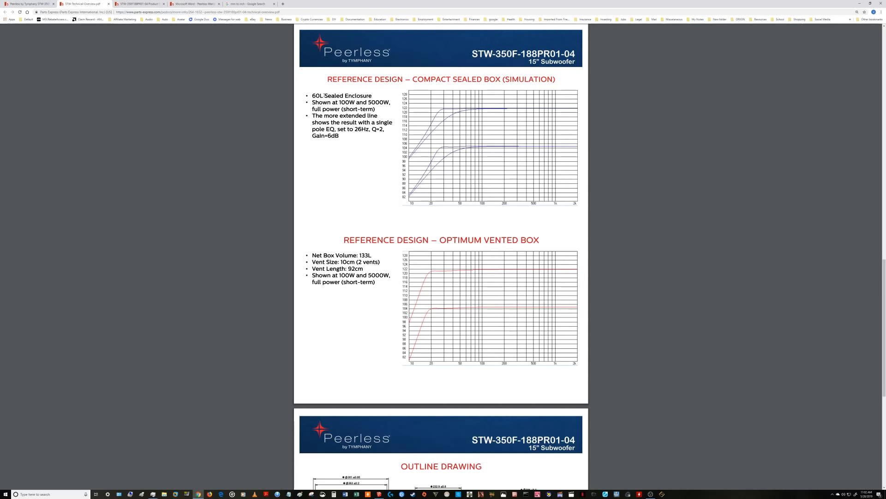
{"action": "left_click_drag", "start_coordinate": [313, 94], "coordinate": [373, 137]}
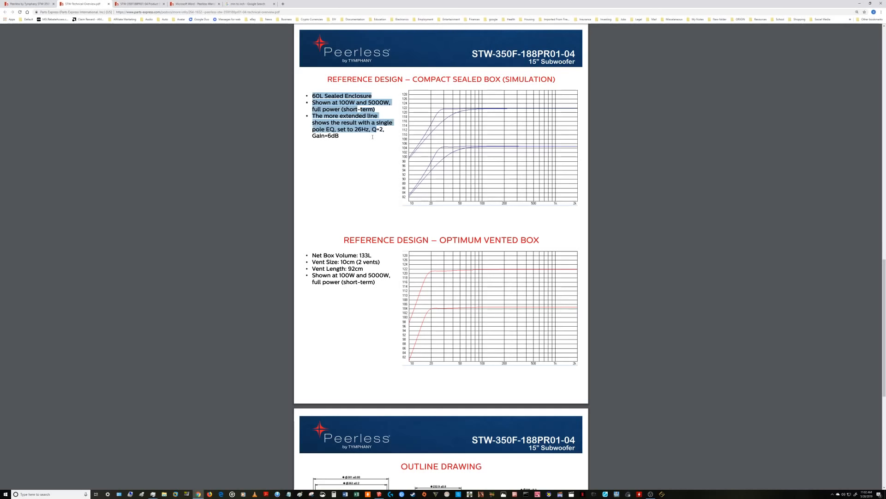
{"action": "left_click", "coordinate": [350, 145]}
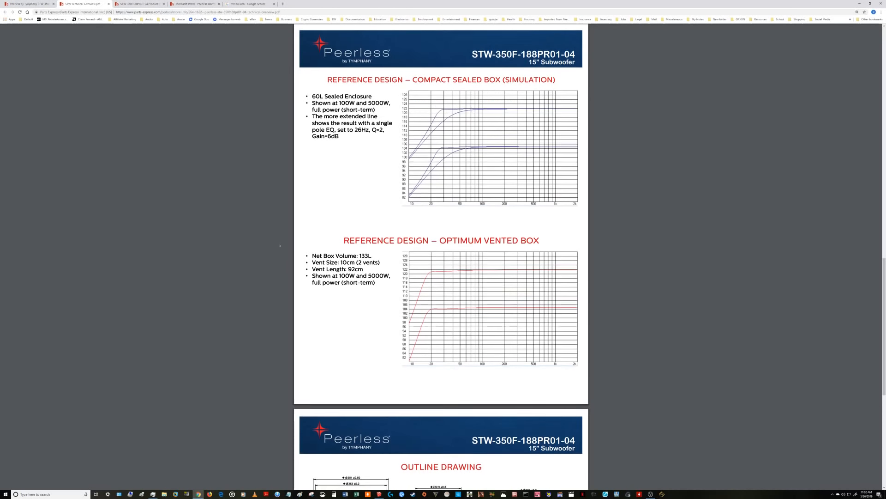
- Review the sealed and vented box reference designs, the driver specifications, and the outline drawing and mounting suggestion page
{"action": "scroll", "coordinate": [282, 254], "scroll_direction": "up", "scroll_amount": 2}
{"action": "scroll", "coordinate": [279, 242], "scroll_direction": "up", "scroll_amount": 1}
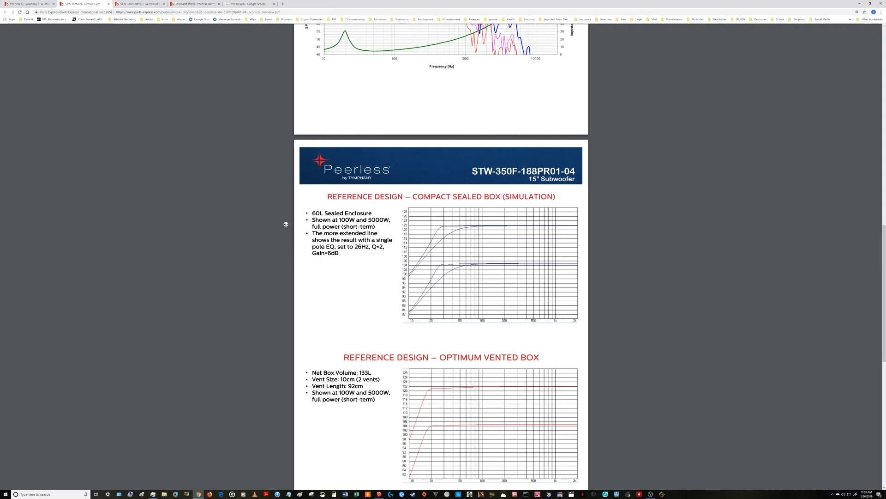
{"action": "scroll", "coordinate": [286, 226], "scroll_direction": "down", "scroll_amount": 3}
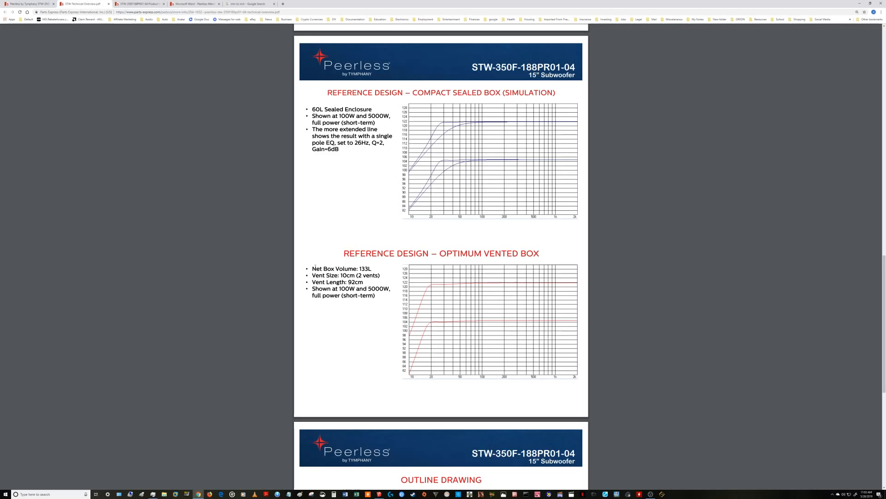
{"action": "scroll", "coordinate": [273, 361], "scroll_direction": "up", "scroll_amount": 20}
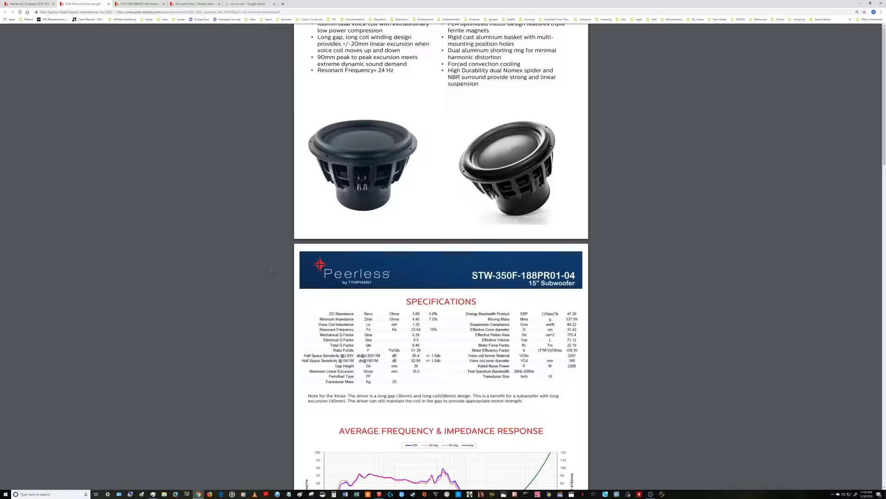
{"action": "scroll", "coordinate": [401, 195], "scroll_direction": "down", "scroll_amount": 20}
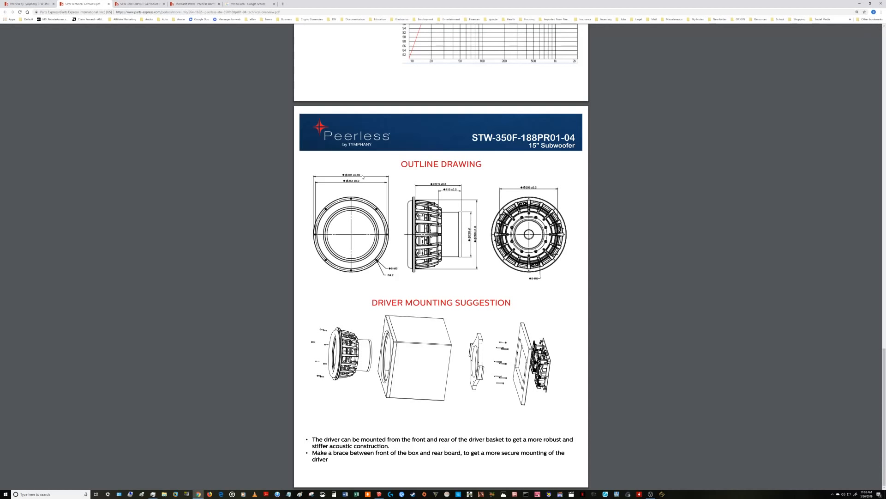
- Open the Google mm to inch converter and point out its inch value and the search phrase that brings it up
{"action": "left_click", "coordinate": [245, 4]}
{"action": "left_click", "coordinate": [270, 146]}
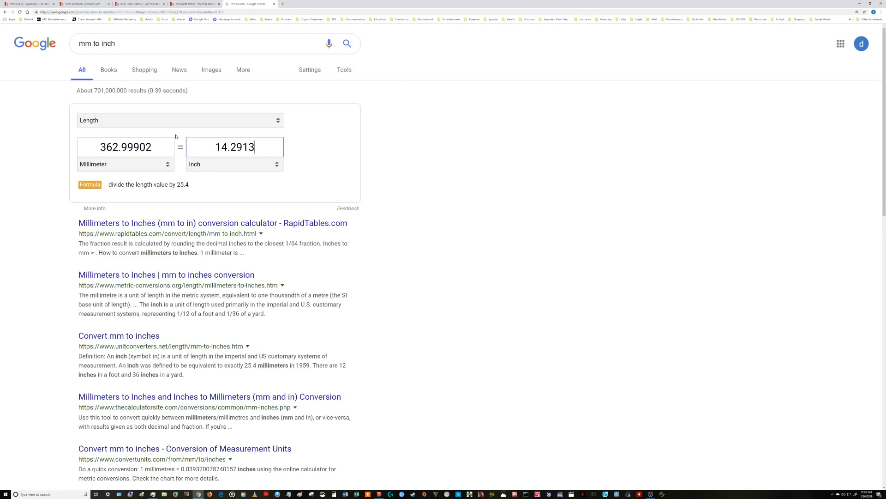
{"action": "left_click", "coordinate": [104, 43]}
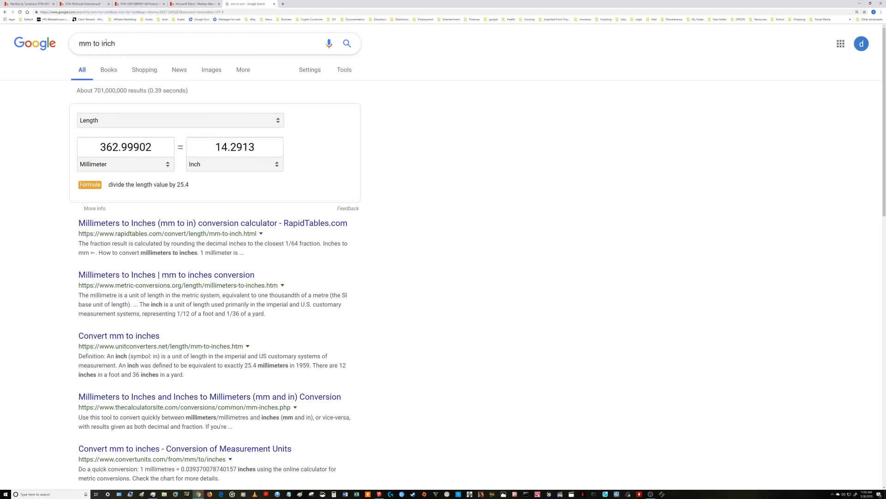
{"action": "left_click_drag", "start_coordinate": [115, 42], "coordinate": [77, 45]}
{"action": "left_click", "coordinate": [59, 179]}
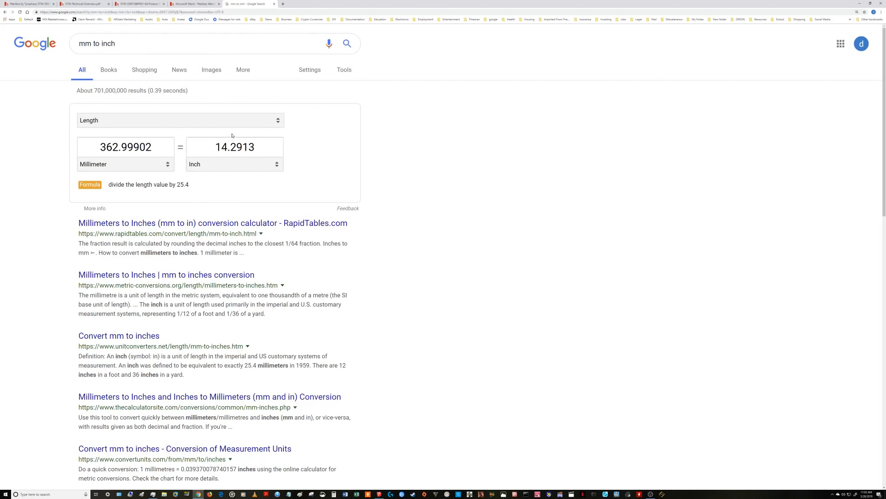
- Place the converter beside the SketchUp model, then maximize SketchUp to view the mounting information and outline drawing board
{"action": "left_click_drag", "start_coordinate": [686, 2], "coordinate": [880, 143]}
{"action": "left_click", "coordinate": [222, 179]}
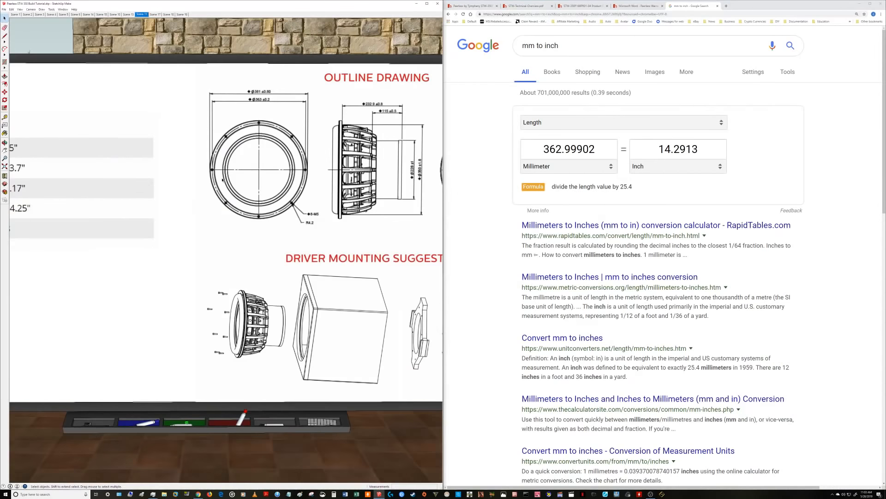
{"action": "left_click", "coordinate": [342, 159]}
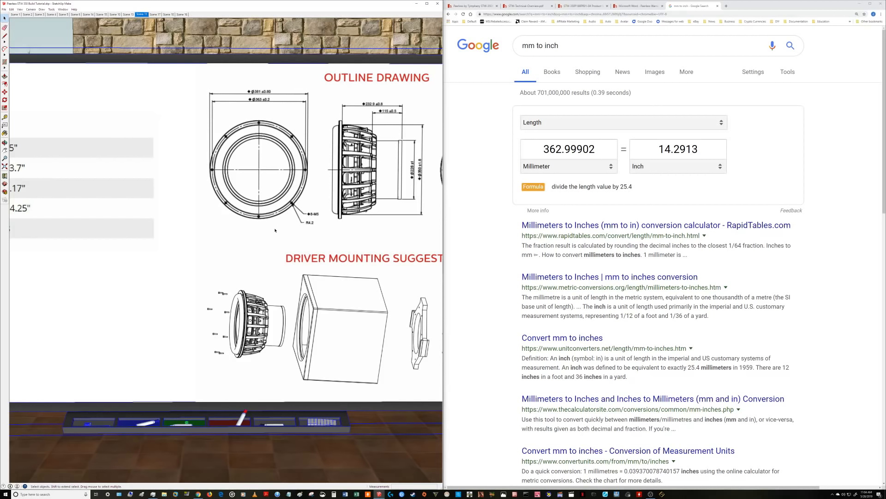
{"action": "left_click", "coordinate": [427, 3]}
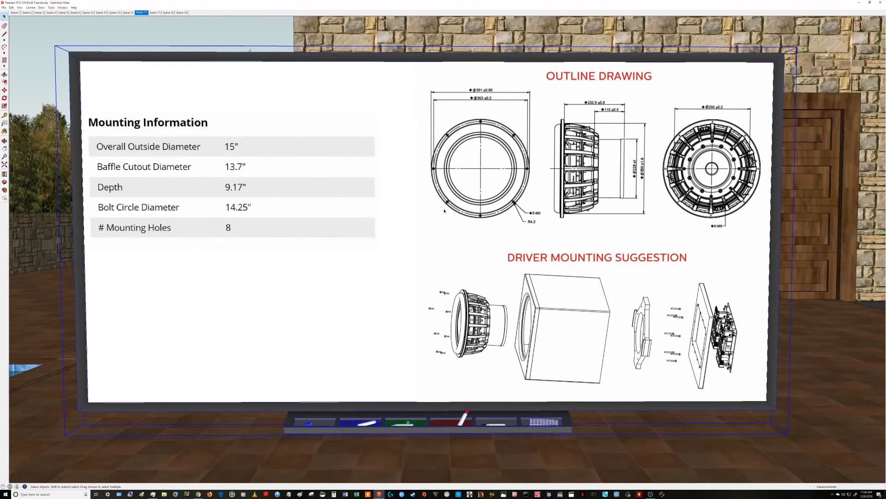
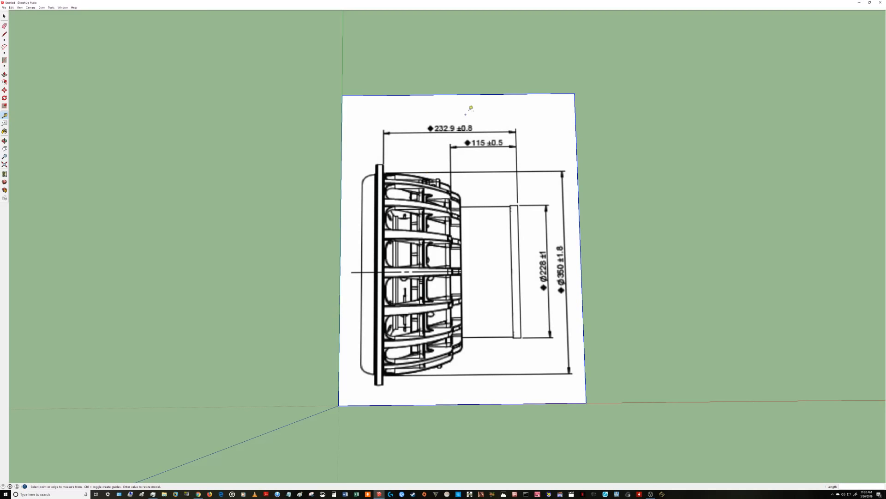
- Tile the SketchUp window with the driver side-view drawing beside the browser and bring up the mm to inch converter
{"action": "left_click", "coordinate": [870, 2]}
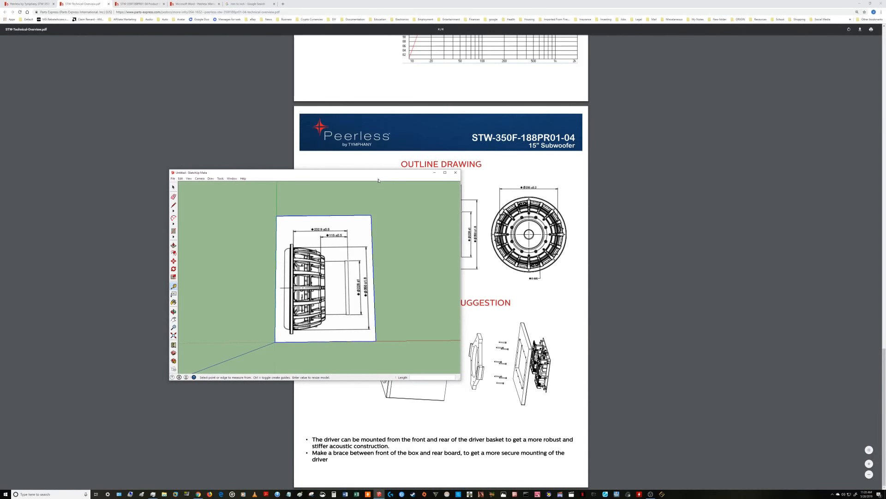
{"action": "mouse_move", "coordinate": [378, 180]}
{"action": "left_mouse_down"}
{"action": "mouse_move", "coordinate": [585, 109]}
{"action": "mouse_move", "coordinate": [885, 110]}
{"action": "mouse_move", "coordinate": [885, 204]}
{"action": "left_mouse_up"}
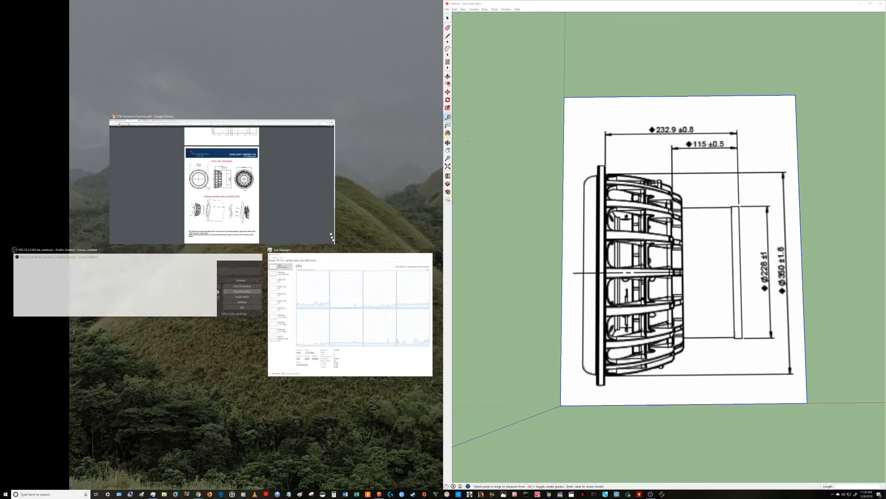
{"action": "left_click", "coordinate": [222, 185]}
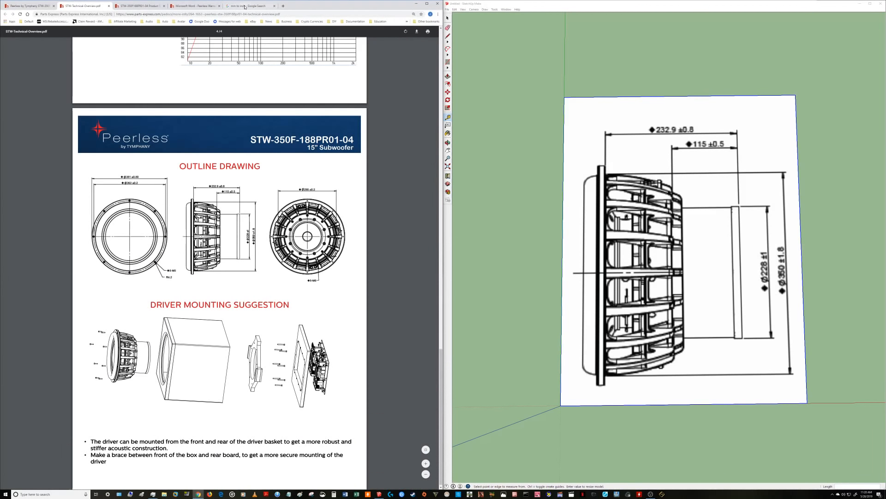
{"action": "left_click", "coordinate": [245, 7]}
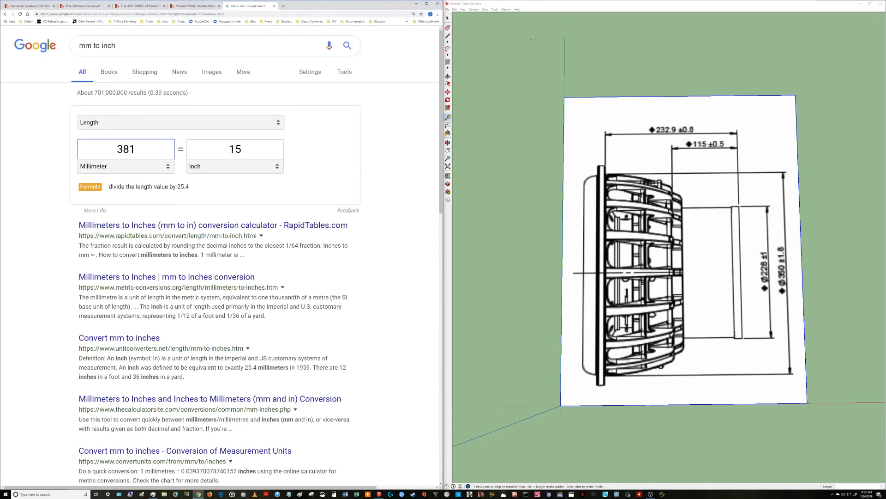
- Activate SketchUp's Text tool, convert the 232.9 mm driver depth to inches in the converter and copy the inch value
{"action": "left_click", "coordinate": [448, 125]}
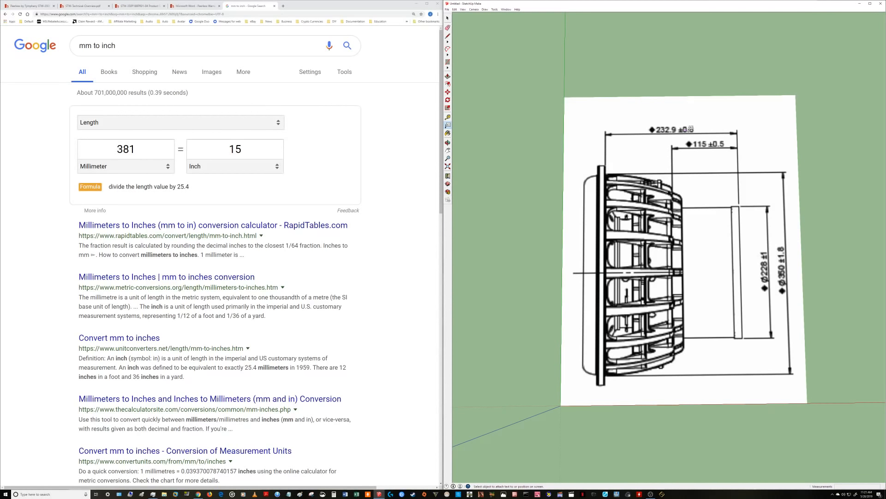
{"action": "left_click", "coordinate": [126, 149]}
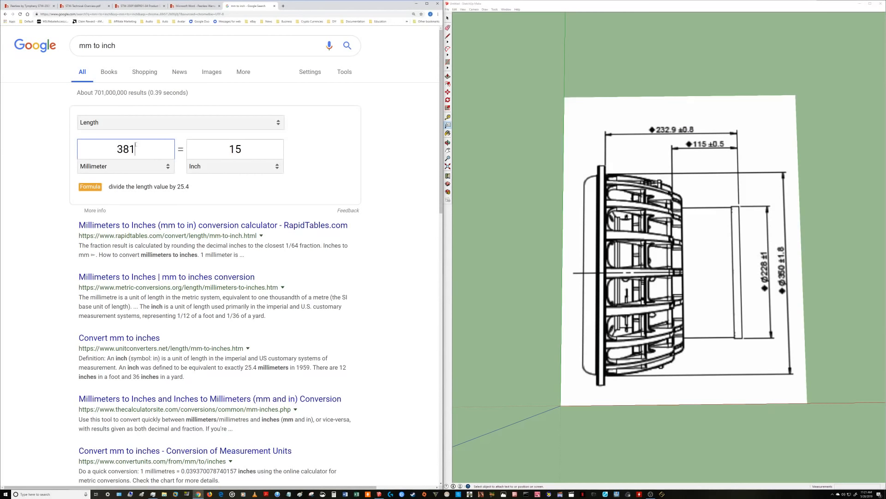
{"action": "double_click", "coordinate": [126, 148]}
{"action": "type", "text": "232.9"}
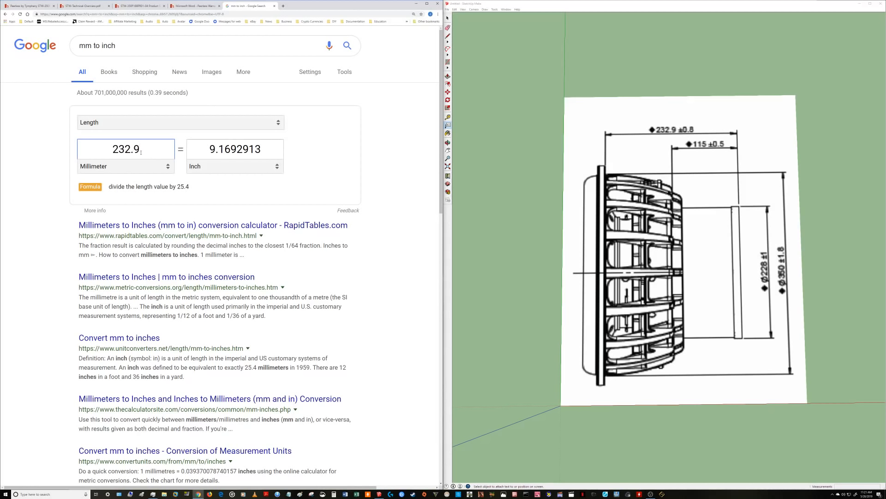
{"action": "mouse_move", "coordinate": [209, 148]}
{"action": "left_mouse_down"}
{"action": "mouse_move", "coordinate": [261, 148]}
{"action": "mouse_move", "coordinate": [210, 149]}
{"action": "left_mouse_up"}
{"action": "double_click", "coordinate": [210, 148]}
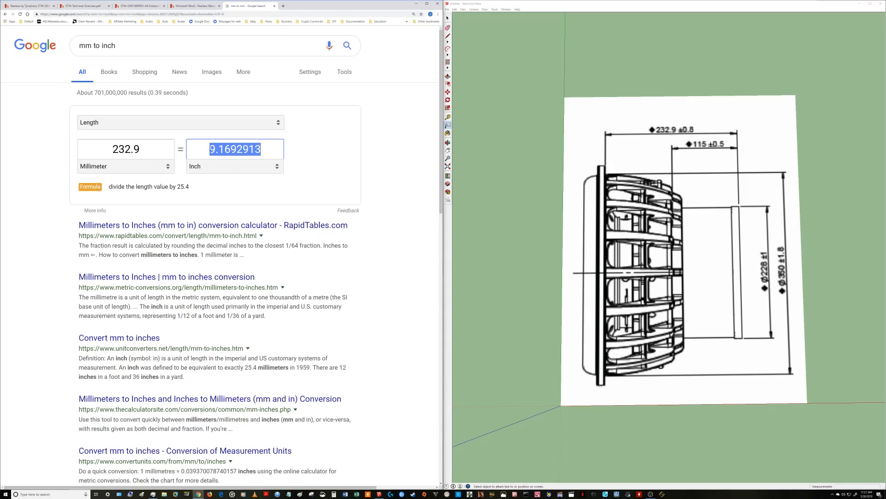
{"action": "key", "text": "ctrl+c"}
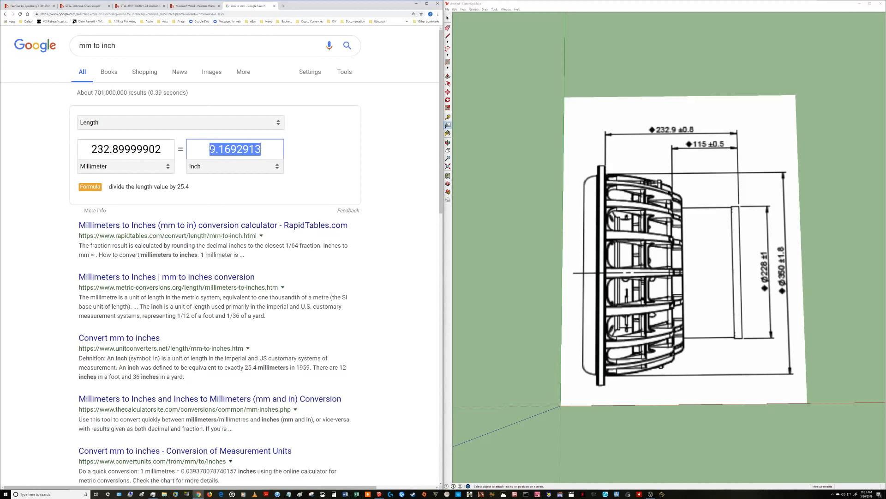
- Attach a leader text label reading 9.17 to the 232.9 mm dimension on the driver drawing
{"action": "left_click", "coordinate": [663, 123]}
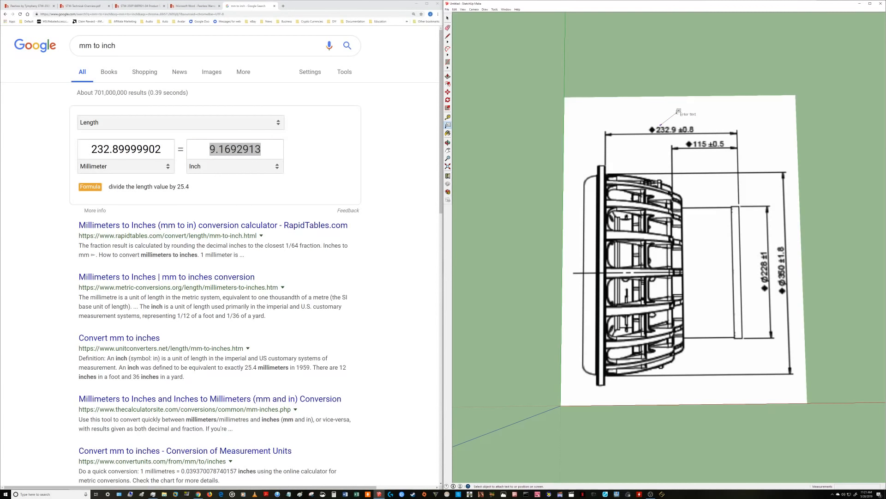
{"action": "left_click", "coordinate": [680, 111]}
{"action": "key", "text": "ctrl+v"}
{"action": "key", "text": "BackSpace"}
{"action": "key", "text": "BackSpace"}
{"action": "key", "text": "BackSpace"}
{"action": "key", "text": "BackSpace"}
{"action": "key", "text": "Return"}
{"action": "key", "text": "BackSpace"}
- Try to attach a leader text label to the 115 mm dimension
{"action": "left_click", "coordinate": [727, 137]}
{"action": "left_click", "coordinate": [724, 138]}
{"action": "left_click", "coordinate": [744, 116]}
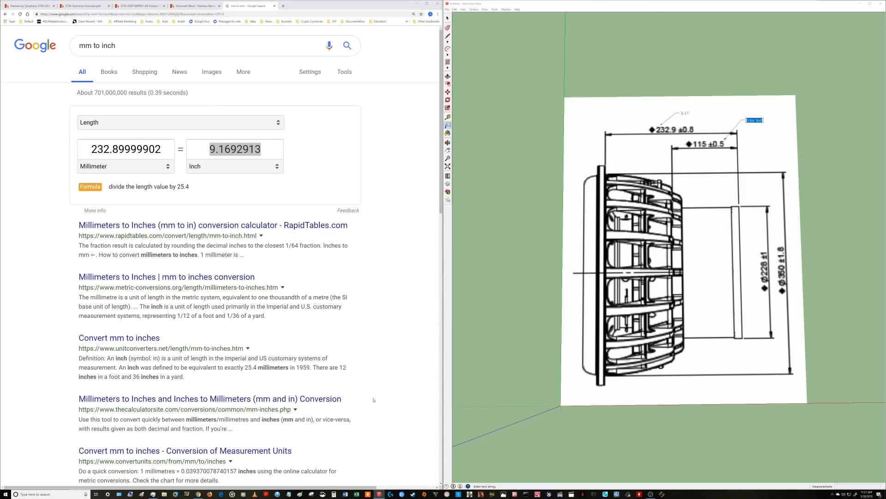
- Launch another SketchUp window with the Simple Template - Feet and Inches, decline the auto-saved file, and close that window
{"action": "right_click", "coordinate": [379, 494]}
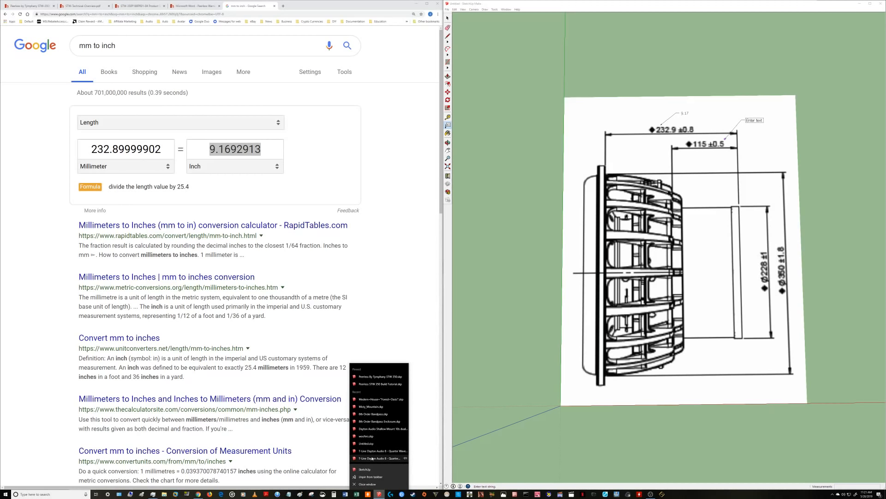
{"action": "left_click", "coordinate": [367, 470]}
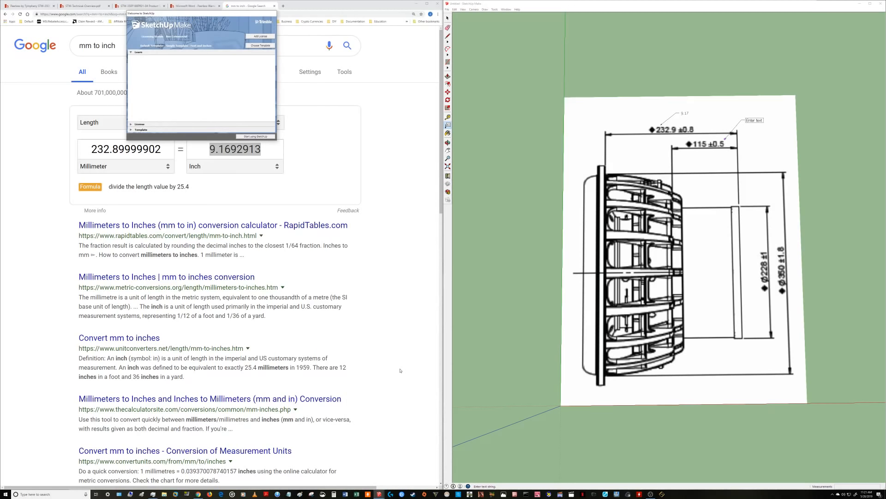
{"action": "left_click_drag", "start_coordinate": [226, 13], "coordinate": [327, 30]}
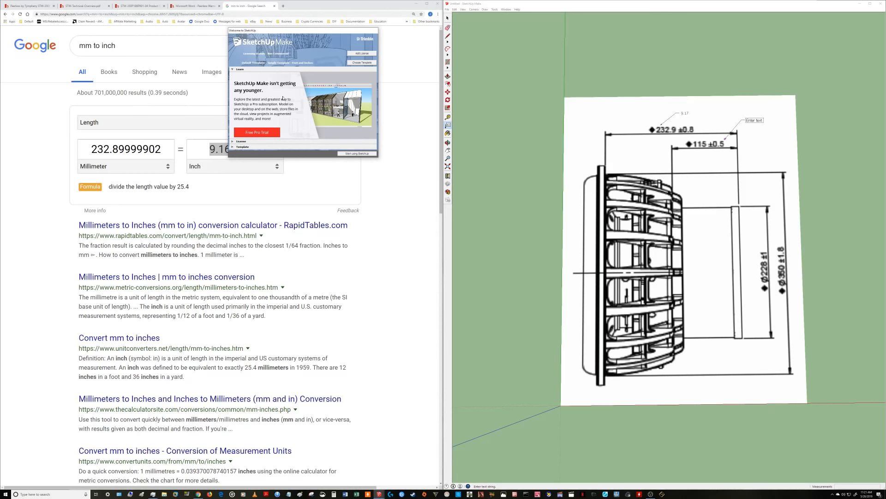
{"action": "left_click", "coordinate": [234, 146]}
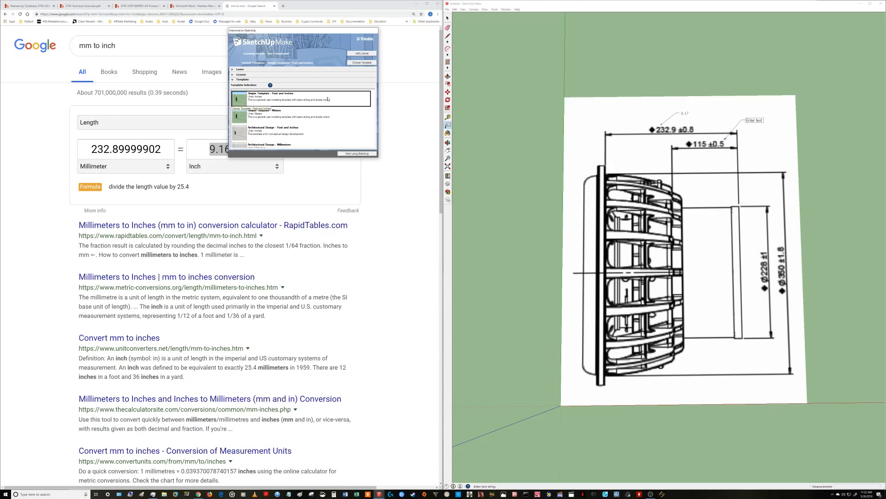
{"action": "left_click", "coordinate": [356, 154]}
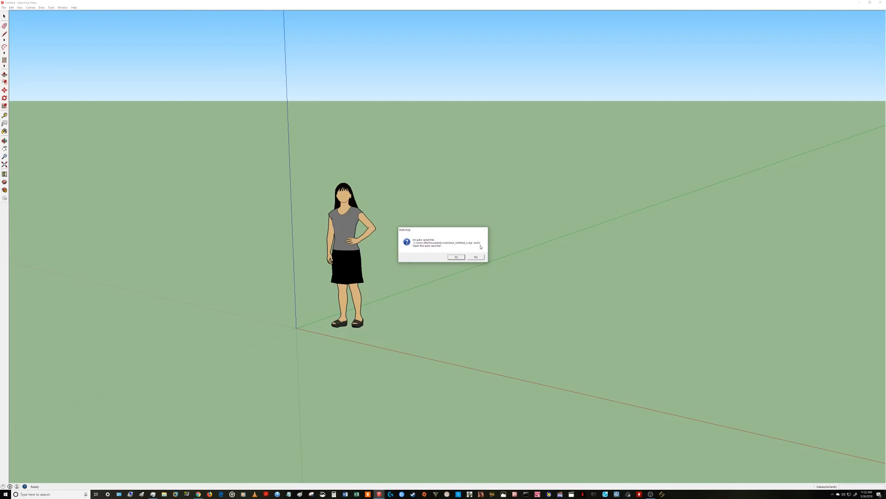
{"action": "left_click", "coordinate": [475, 257]}
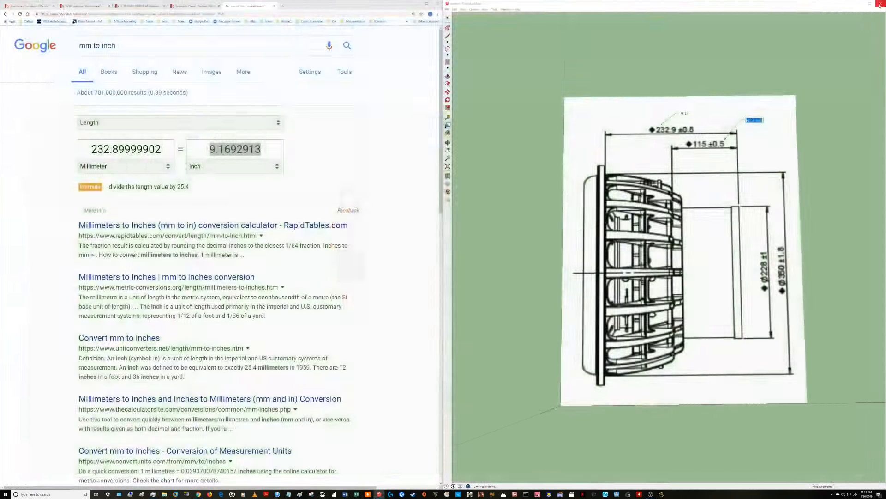
- Convert 115 mm to inches and erase the placeholder leader label from the 115 mm dimension
{"action": "double_click", "coordinate": [126, 149]}
{"action": "type", "text": "115"}
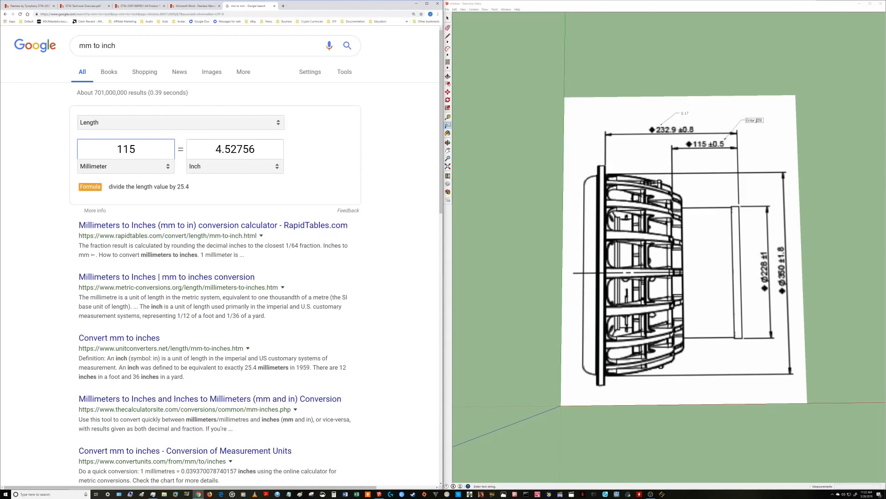
{"action": "left_click", "coordinate": [757, 120]}
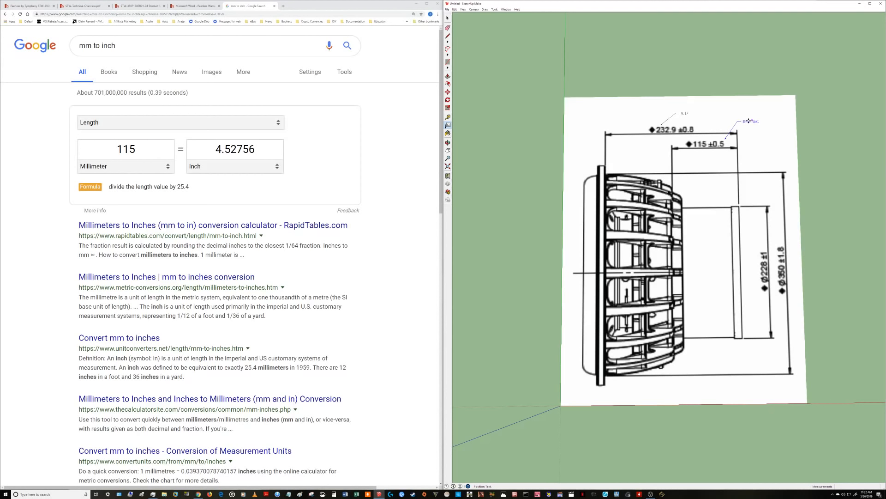
{"action": "right_click", "coordinate": [751, 121]}
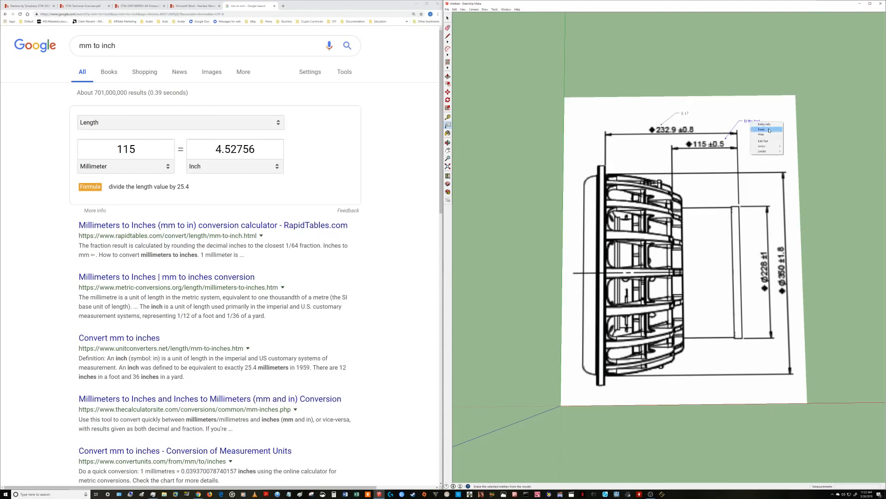
{"action": "left_click", "coordinate": [768, 129]}
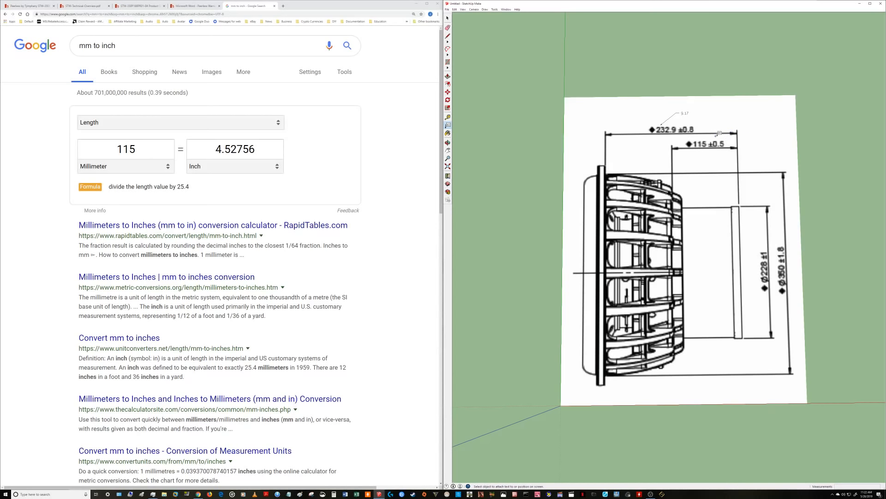
- Attach a leader text label reading 4.5 to the 115 mm dimension on the driver drawing
{"action": "left_click", "coordinate": [723, 140]}
{"action": "left_click", "coordinate": [759, 120]}
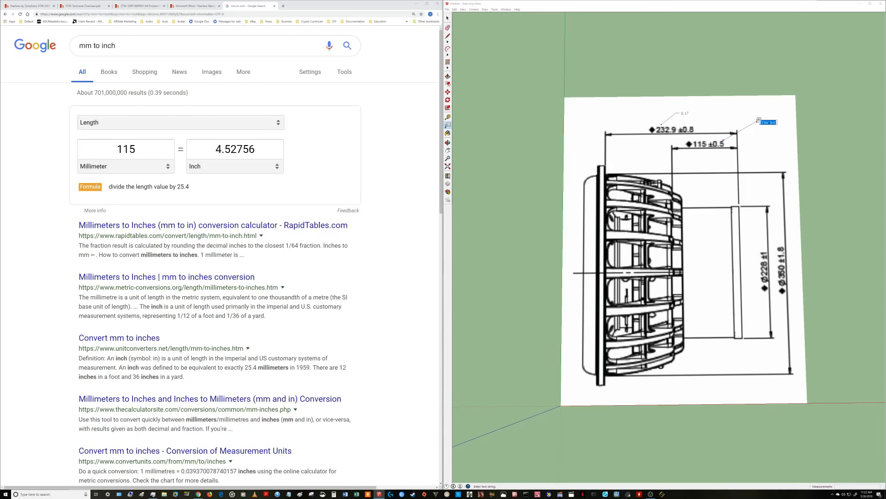
{"action": "type", "text": "4.5"}
{"action": "left_click", "coordinate": [761, 157]}
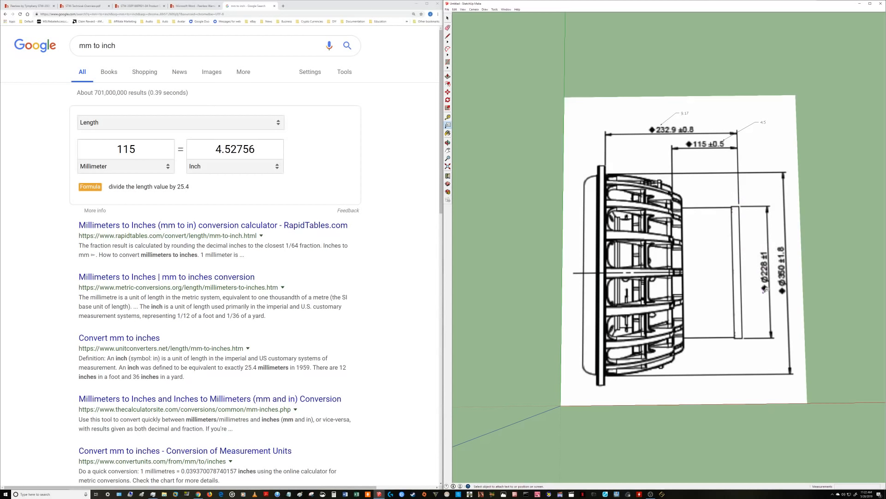
- Convert 228 mm to inches in the online unit converter
{"action": "left_click", "coordinate": [144, 149]}
{"action": "type", "text": "228"}
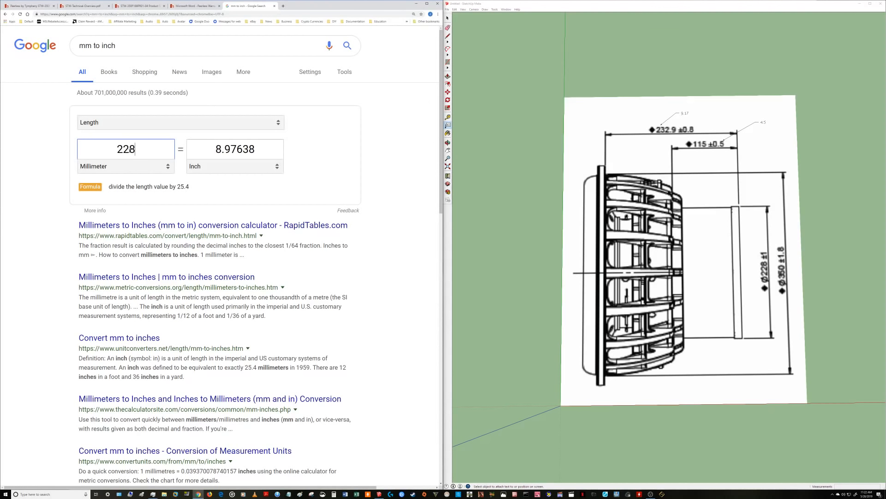
{"action": "left_click_drag", "start_coordinate": [215, 149], "coordinate": [237, 149]}
{"action": "left_click", "coordinate": [230, 149]}
{"action": "double_click", "coordinate": [235, 149]}
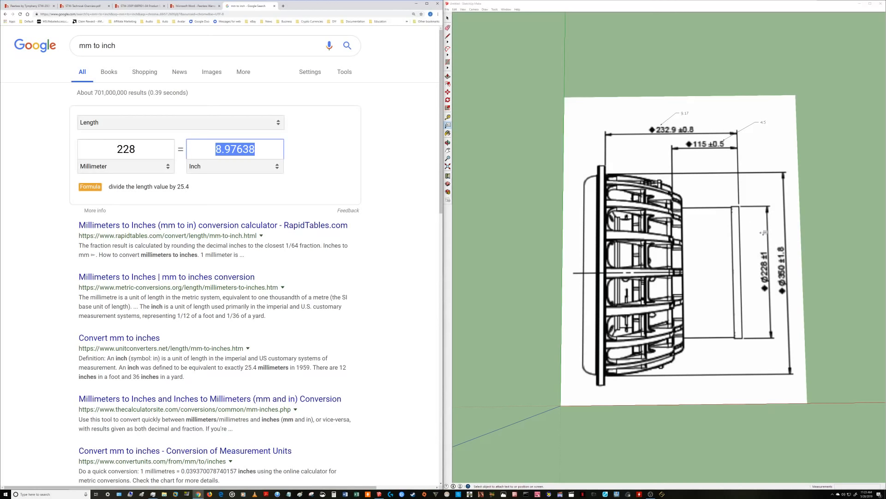
- Attach a leader text label reading 9" to the 228 mm diameter dimension on the driver drawing
{"action": "left_click", "coordinate": [763, 237]}
{"action": "left_click", "coordinate": [778, 222]}
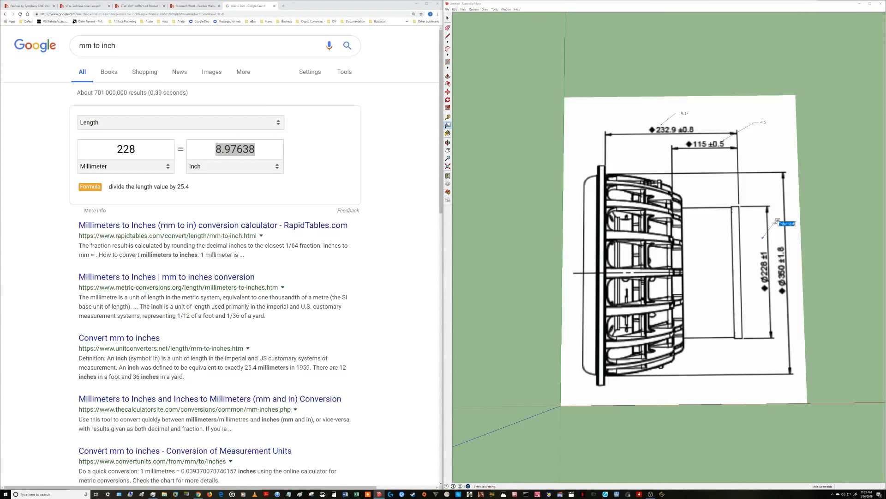
{"action": "type", "text": "9"}
- Convert 350 mm to inches in the online unit converter
{"action": "double_click", "coordinate": [131, 150]}
{"action": "type", "text": "350"}
{"action": "double_click", "coordinate": [240, 148]}
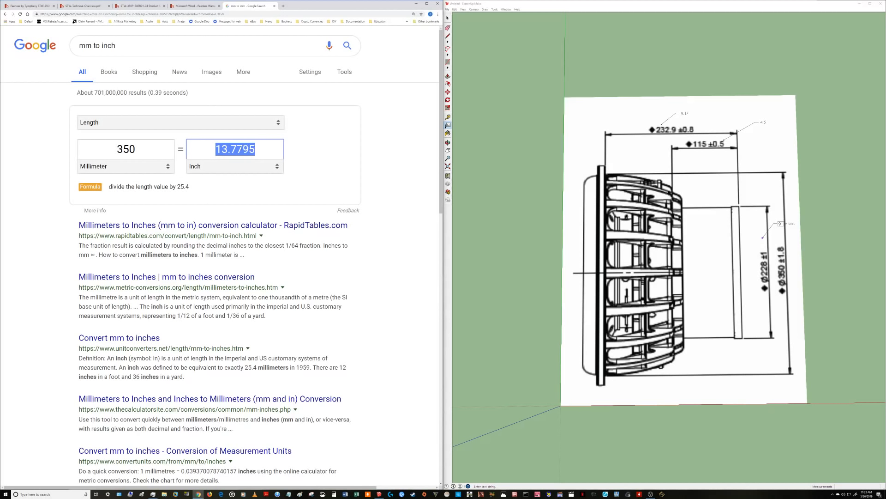
{"action": "left_click", "coordinate": [241, 149]}
{"action": "double_click", "coordinate": [240, 148]}
{"action": "left_click", "coordinate": [221, 149]}
{"action": "left_click_drag", "start_coordinate": [215, 149], "coordinate": [255, 149]}
- Attach a leader text label reading 13.78" to the 350 mm diameter dimension on the driver drawing
{"action": "left_click", "coordinate": [784, 272]}
{"action": "left_click", "coordinate": [780, 262]}
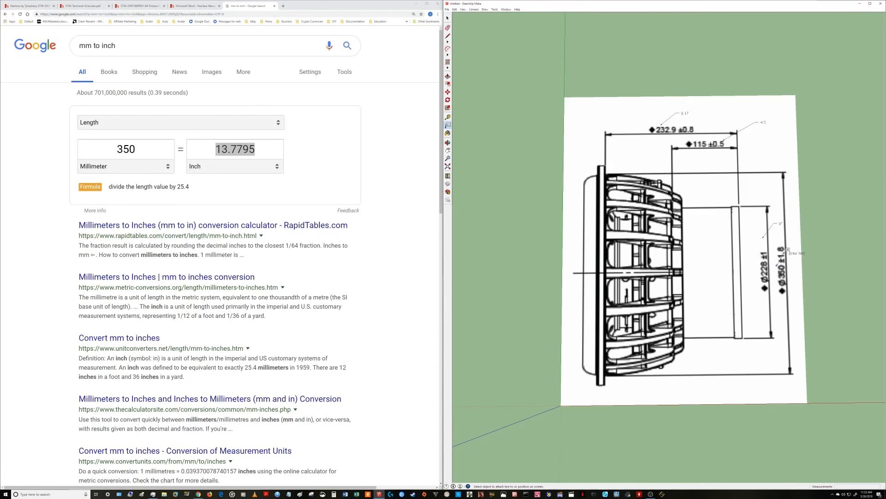
{"action": "left_click", "coordinate": [792, 247]}
{"action": "type", "text": "13.78\""}
{"action": "key", "text": "Return"}
{"action": "left_click", "coordinate": [803, 294]}
- Draw a tall, narrow rectangle just behind the driver's mounting flange, extending beyond both flange ends, and fix its exact size
{"action": "mouse_move", "coordinate": [741, 288]}
{"action": "middle_mouse_down"}
{"action": "mouse_move", "coordinate": [669, 202]}
{"action": "mouse_move", "coordinate": [750, 280]}
{"action": "mouse_move", "coordinate": [743, 302]}
{"action": "middle_mouse_up"}
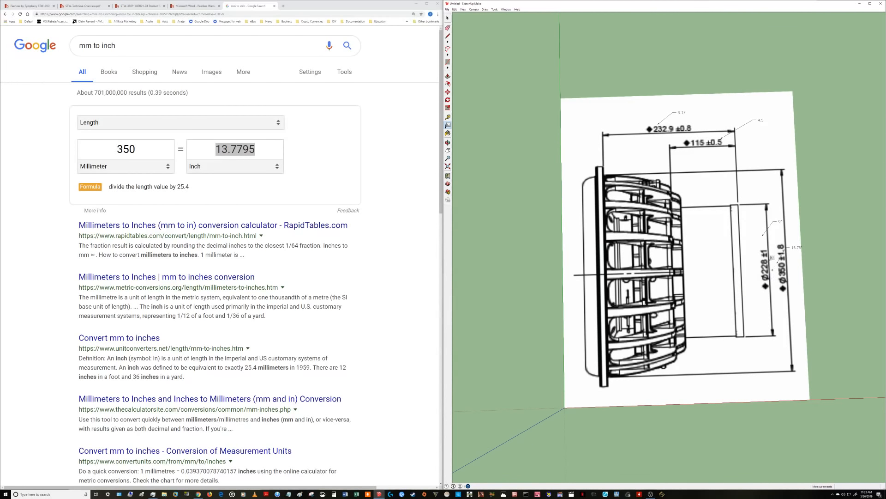
{"action": "middle_click_drag", "start_coordinate": [710, 253], "coordinate": [711, 258]}
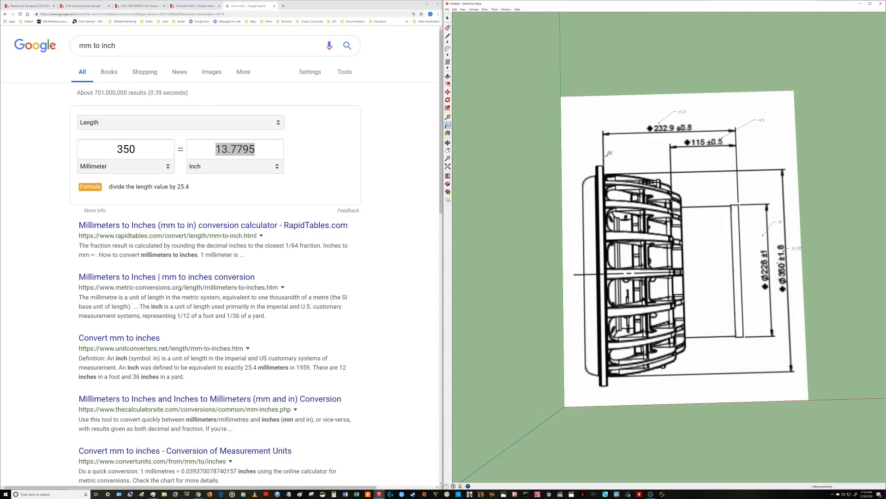
{"action": "mouse_move", "coordinate": [628, 162]}
{"action": "middle_mouse_down"}
{"action": "mouse_move", "coordinate": [637, 161]}
{"action": "mouse_move", "coordinate": [629, 164]}
{"action": "middle_mouse_up"}
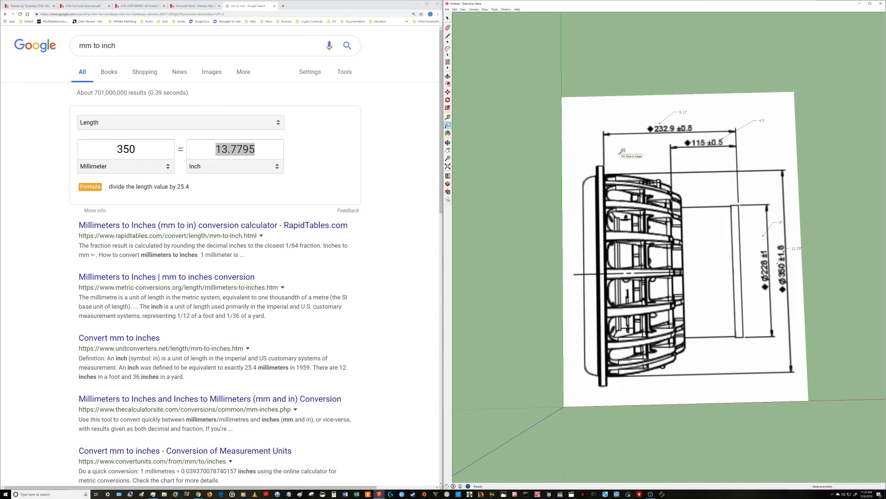
{"action": "key", "text": "r"}
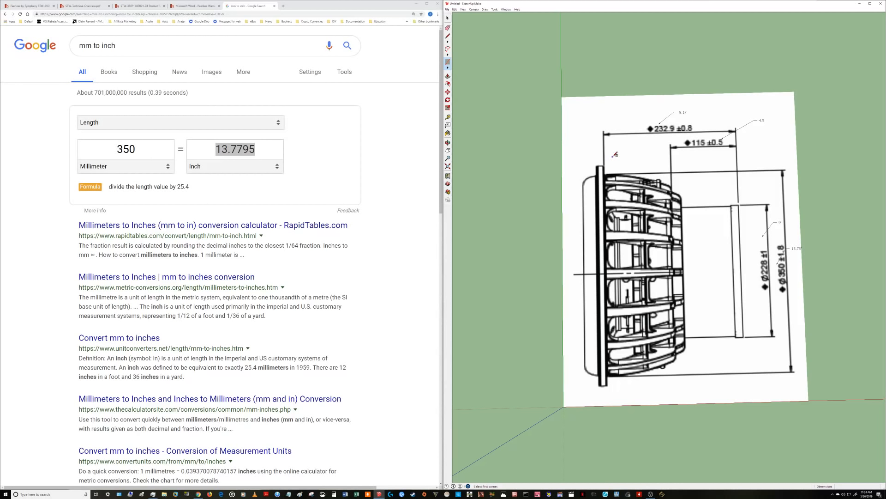
{"action": "left_click", "coordinate": [447, 68]}
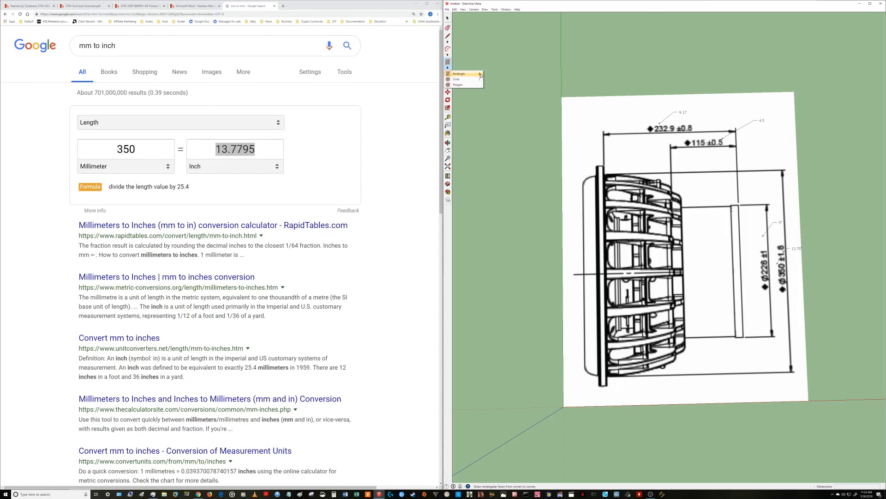
{"action": "left_click", "coordinate": [480, 74]}
{"action": "left_click", "coordinate": [605, 154]}
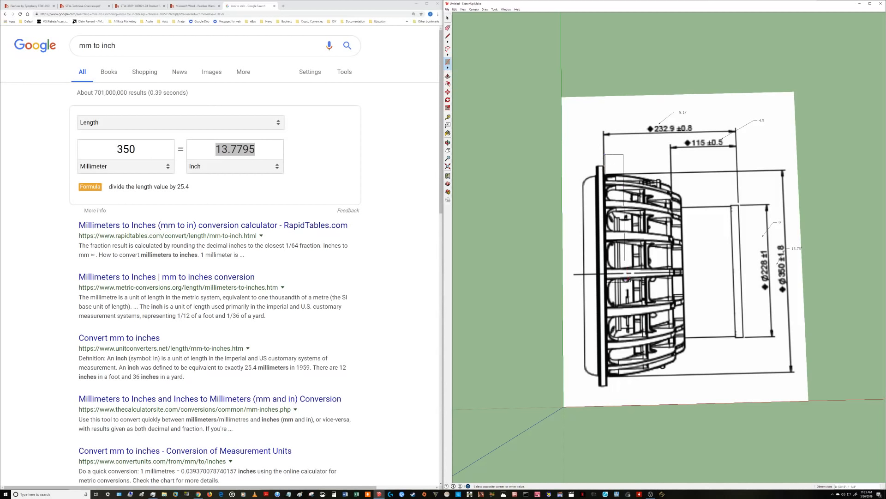
{"action": "left_click", "coordinate": [621, 396]}
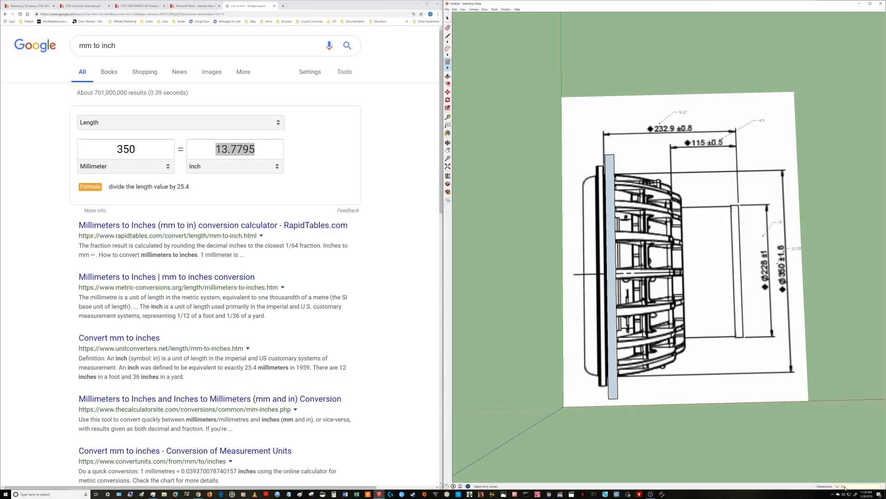
{"action": "key", "text": "Return"}
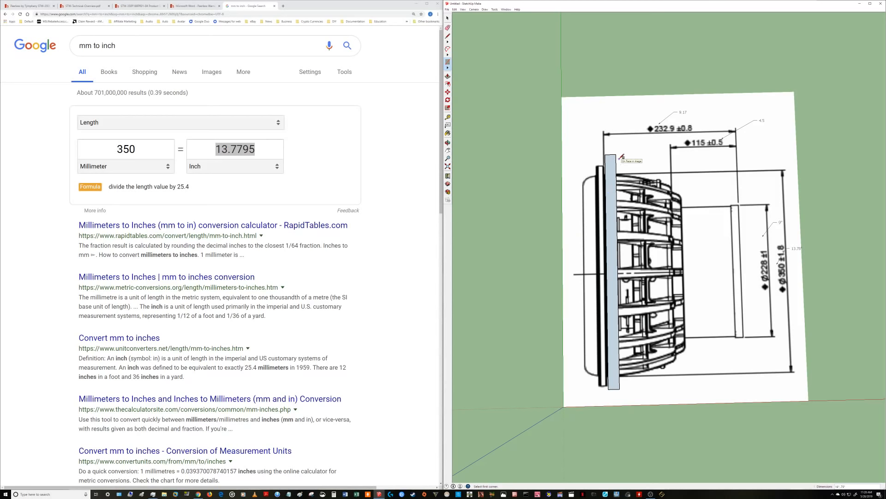
- Move the tall rectangle slightly so it sits against the back of the driver's mounting flange
{"action": "key", "text": "m"}
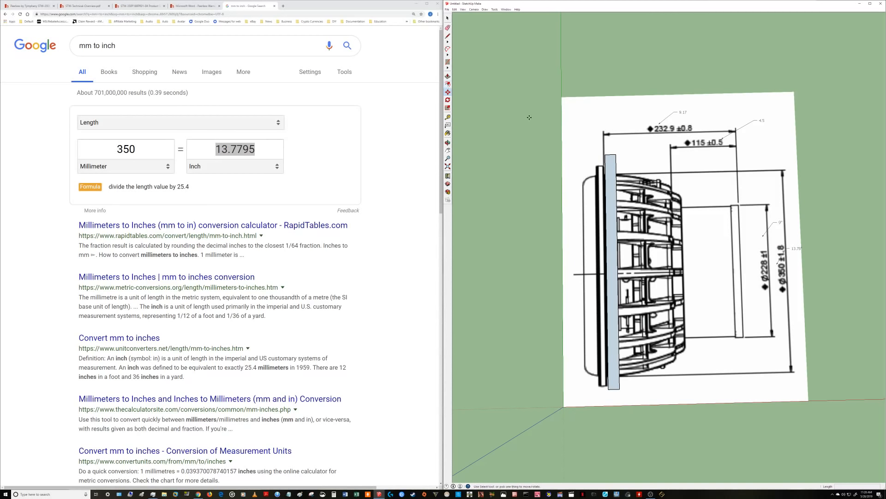
{"action": "left_click", "coordinate": [611, 221]}
{"action": "left_click", "coordinate": [610, 222]}
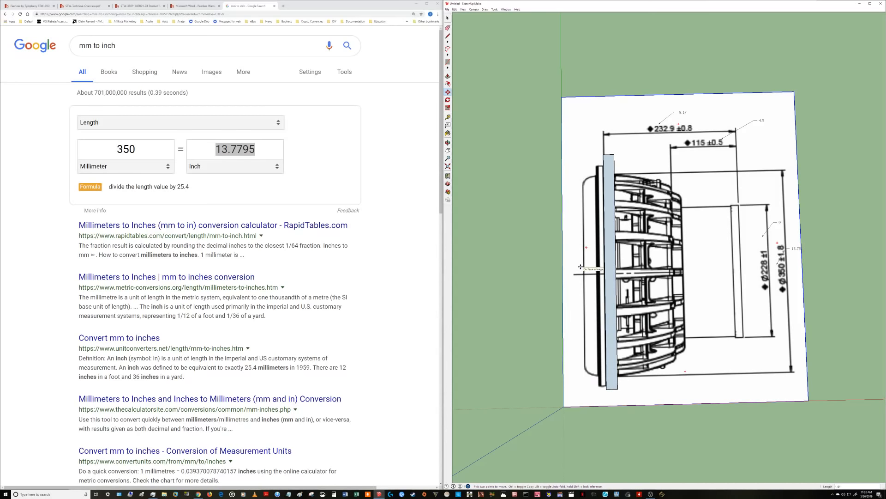
- Draw a straight line along the front edge of the mounting flange, from just above it to just below it
{"action": "key", "text": "l"}
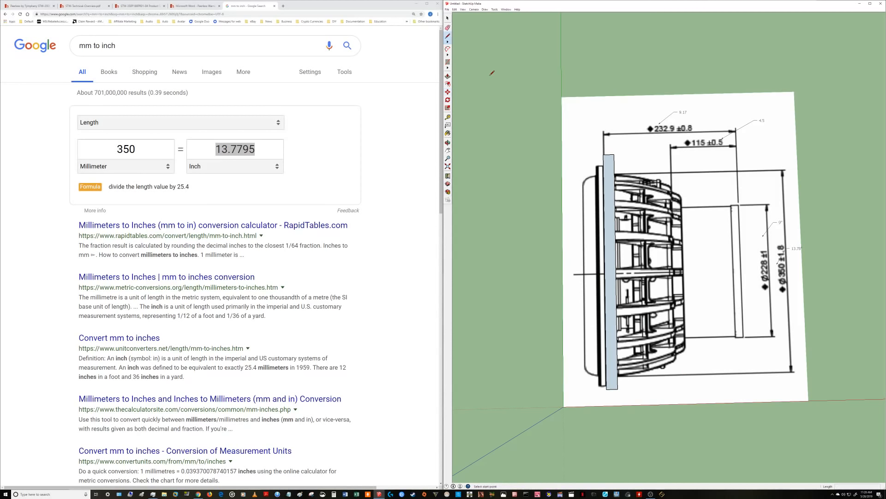
{"action": "left_click", "coordinate": [448, 43]}
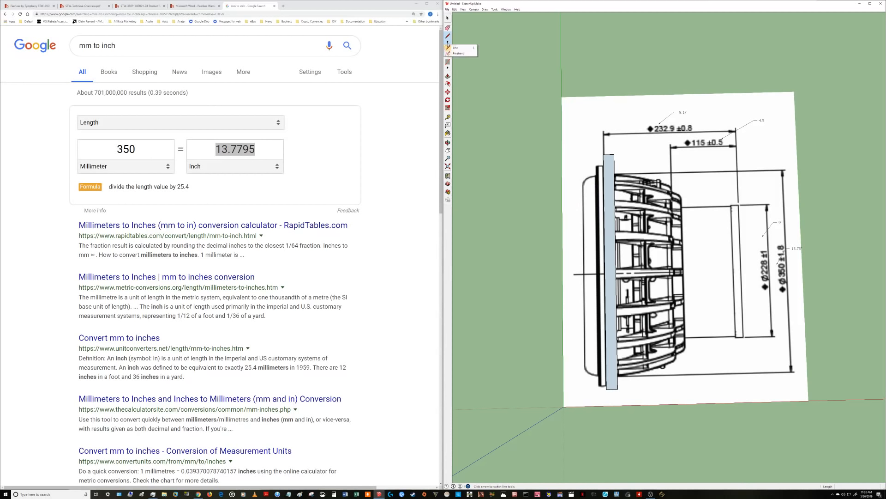
{"action": "left_click", "coordinate": [455, 47]}
{"action": "left_click", "coordinate": [597, 165]}
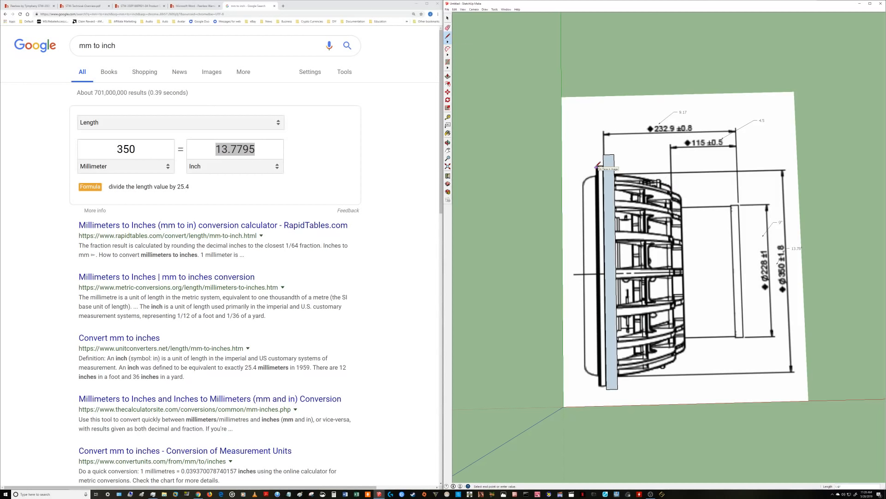
{"action": "left_click", "coordinate": [603, 160]}
{"action": "left_click", "coordinate": [598, 165]}
{"action": "left_click", "coordinate": [602, 154]}
{"action": "left_click", "coordinate": [599, 164]}
{"action": "left_click", "coordinate": [602, 464]}
{"action": "key", "text": "ctrl+z"}
{"action": "left_click", "coordinate": [600, 393]}
{"action": "key", "text": "m"}
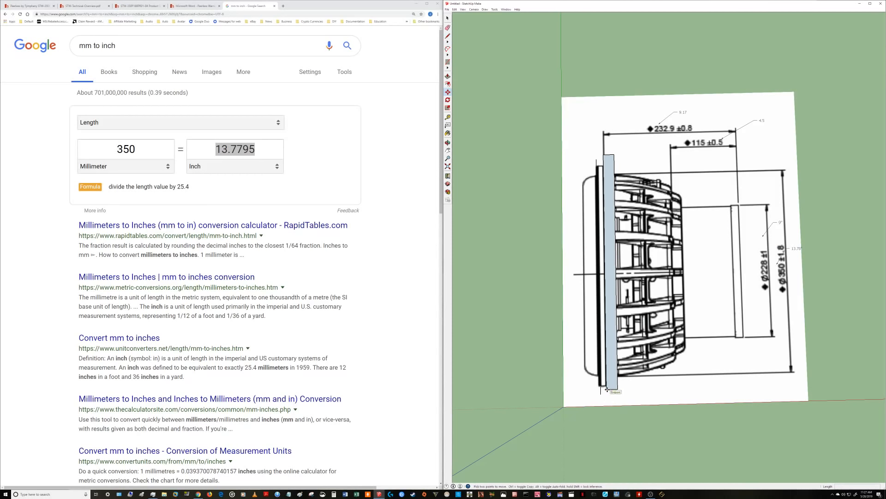
{"action": "left_click", "coordinate": [607, 390]}
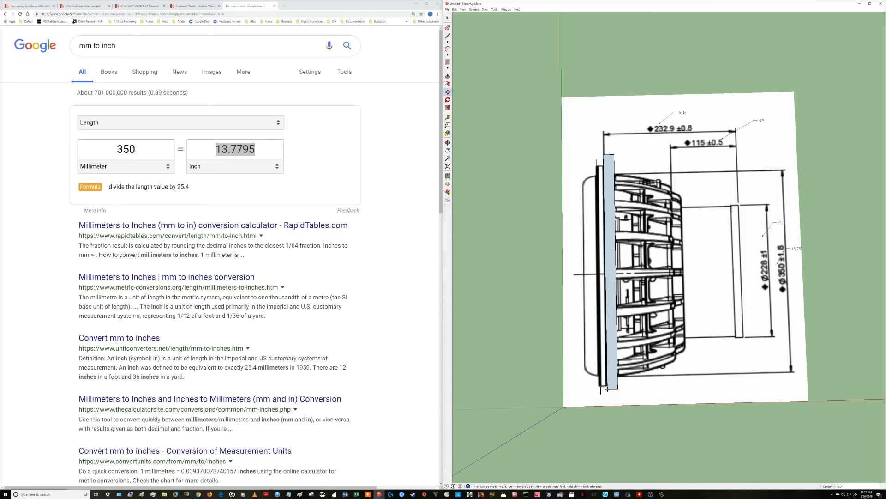
{"action": "key", "text": "Escape"}
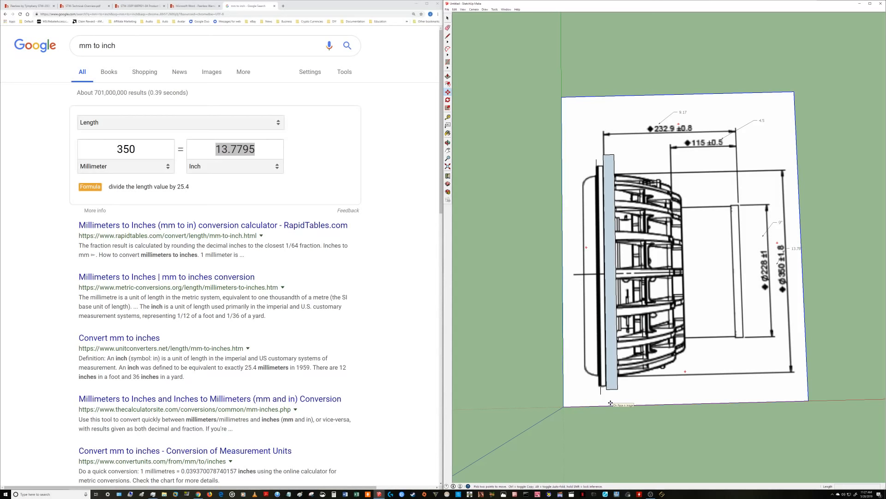
- Make the tall rectangle behind the mounting flange into a group
{"action": "key", "text": "space"}
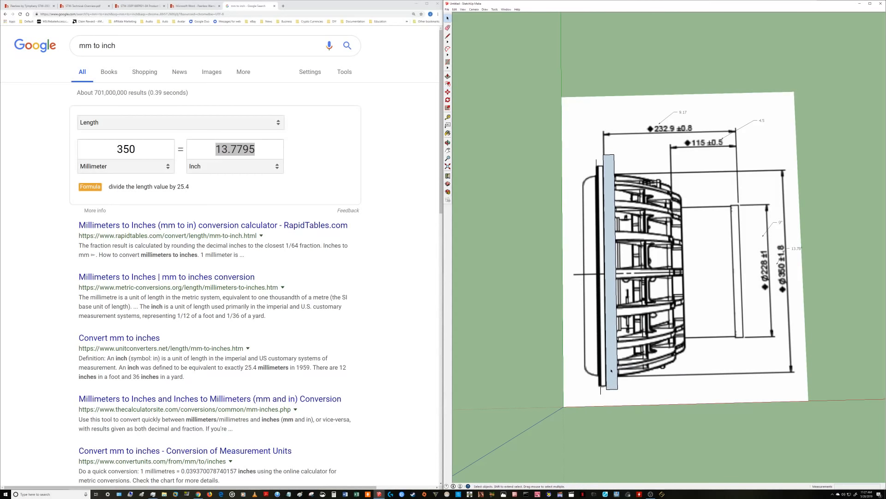
{"action": "left_click", "coordinate": [612, 369]}
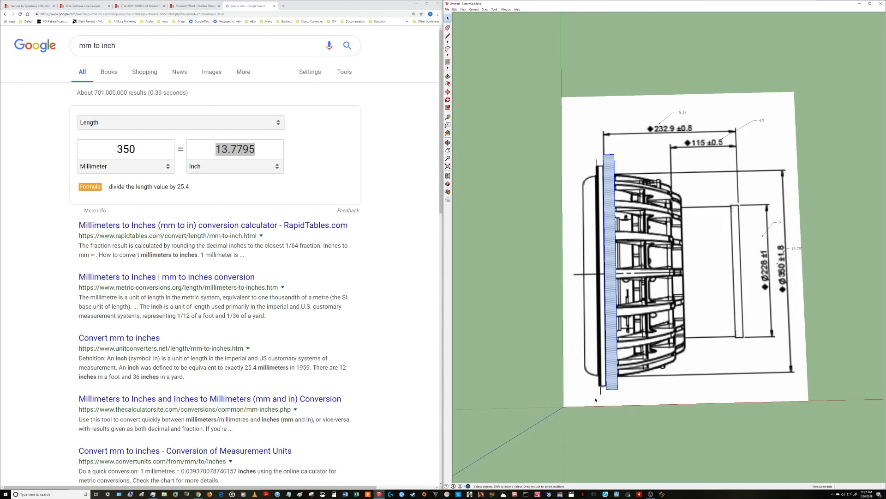
{"action": "right_click", "coordinate": [609, 282]}
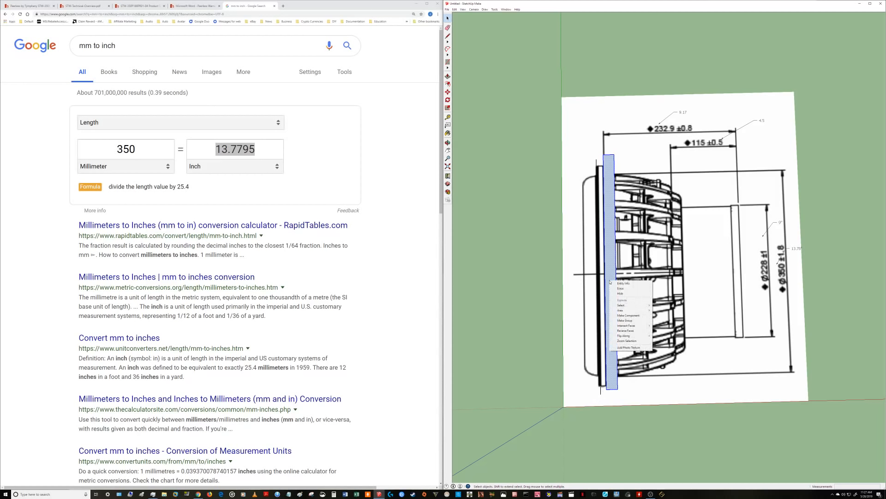
{"action": "left_click", "coordinate": [626, 320]}
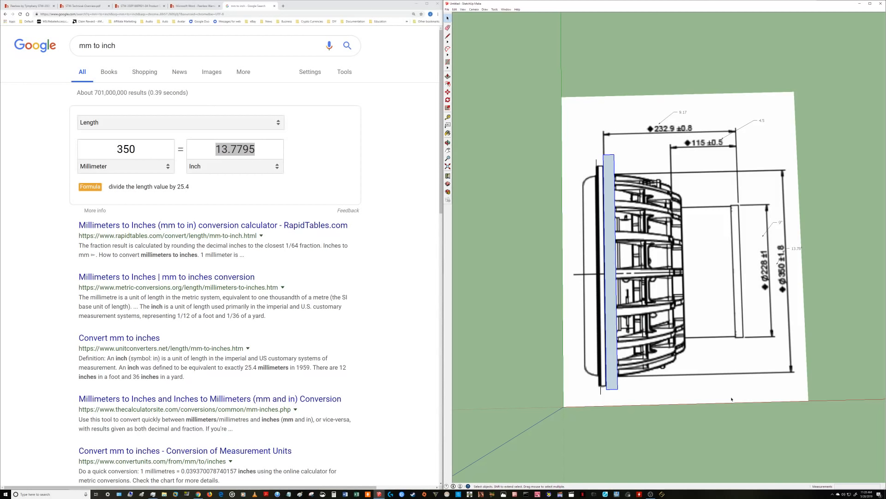
- Draw a small horizontal rectangle in the blank area below the driver on the drawing
{"action": "key", "text": "r"}
{"action": "left_click", "coordinate": [646, 390]}
{"action": "left_click", "coordinate": [677, 401]}
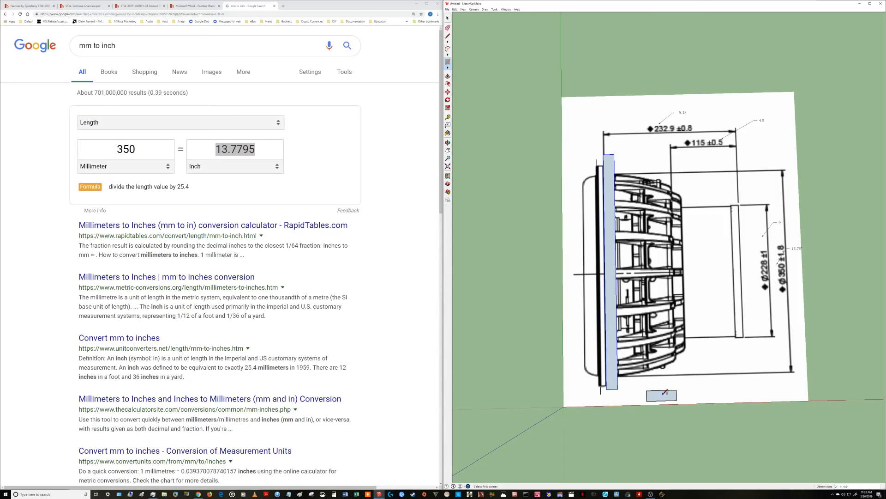
- Select the small rectangle's face and its edges one at a time to examine how ungrouped geometry behaves
{"action": "key", "text": "space"}
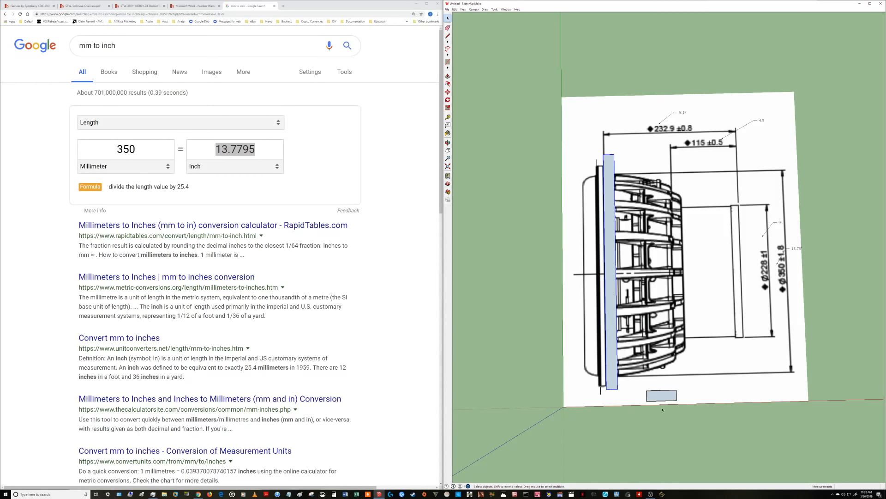
{"action": "scroll", "coordinate": [662, 409], "scroll_direction": "up", "scroll_amount": 10}
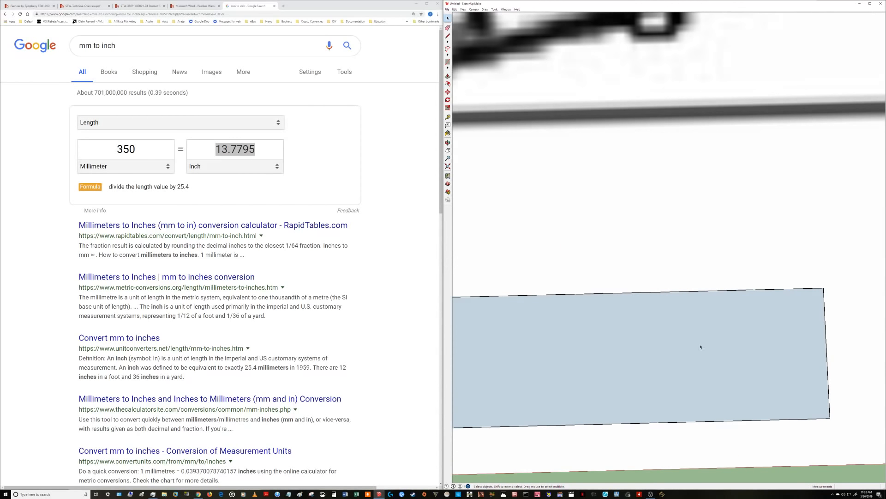
{"action": "scroll", "coordinate": [667, 358], "scroll_direction": "down", "scroll_amount": 3}
{"action": "left_click", "coordinate": [656, 354]}
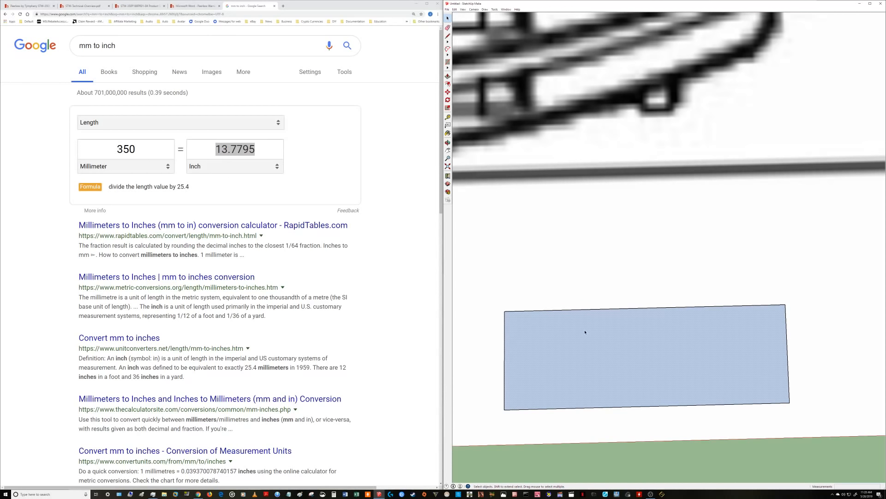
{"action": "left_click", "coordinate": [585, 310]}
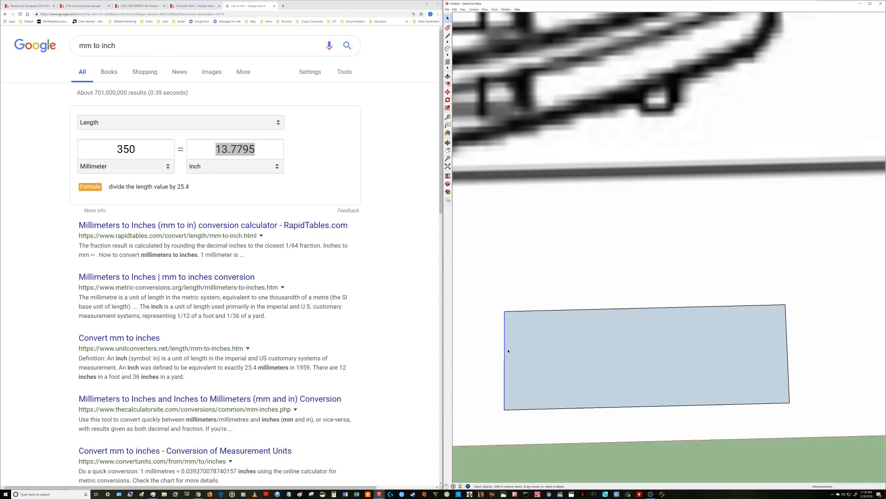
{"action": "left_click", "coordinate": [609, 408]}
{"action": "left_click", "coordinate": [788, 359]}
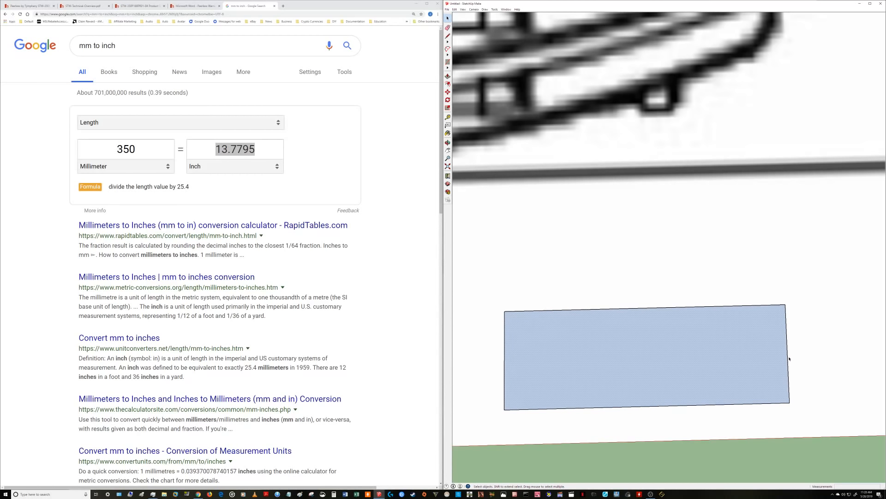
{"action": "left_click", "coordinate": [788, 358]}
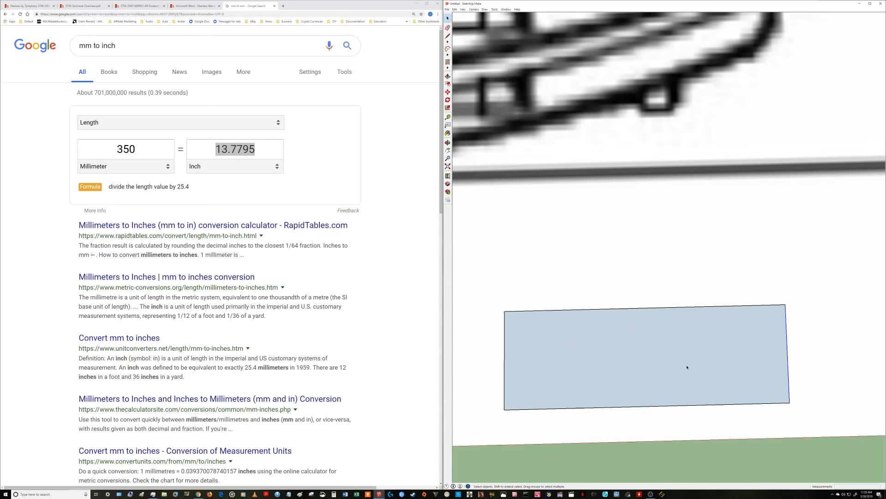
{"action": "left_click", "coordinate": [699, 357]}
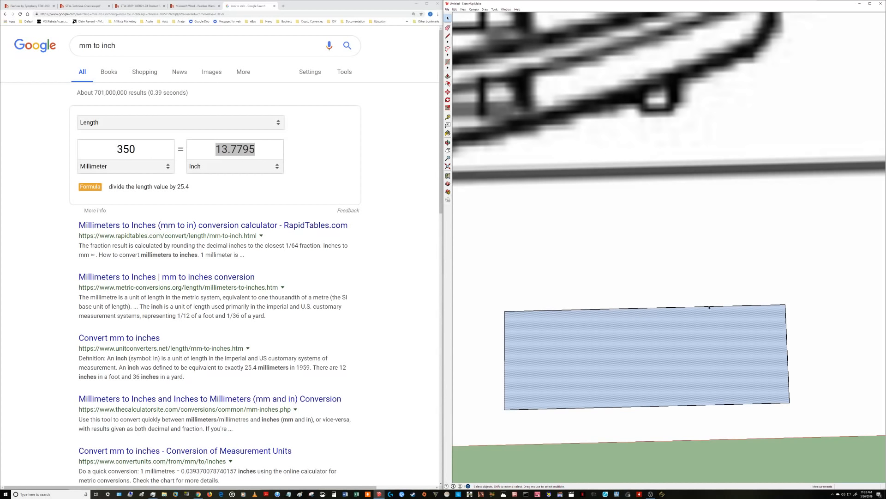
{"action": "left_click", "coordinate": [710, 307]}
- Try to move one short edge of the ungrouped small rectangle below the driver to stretch its shape
{"action": "left_click", "coordinate": [714, 307]}
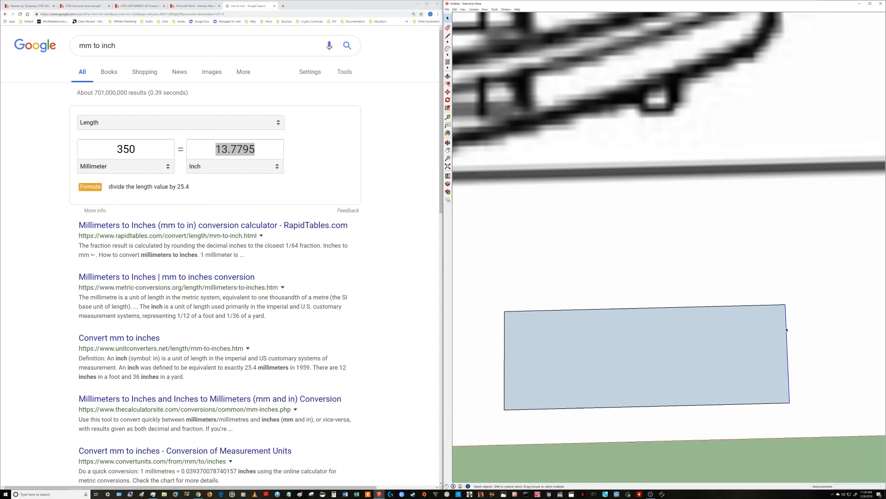
{"action": "key", "text": "m"}
{"action": "left_click", "coordinate": [786, 305]}
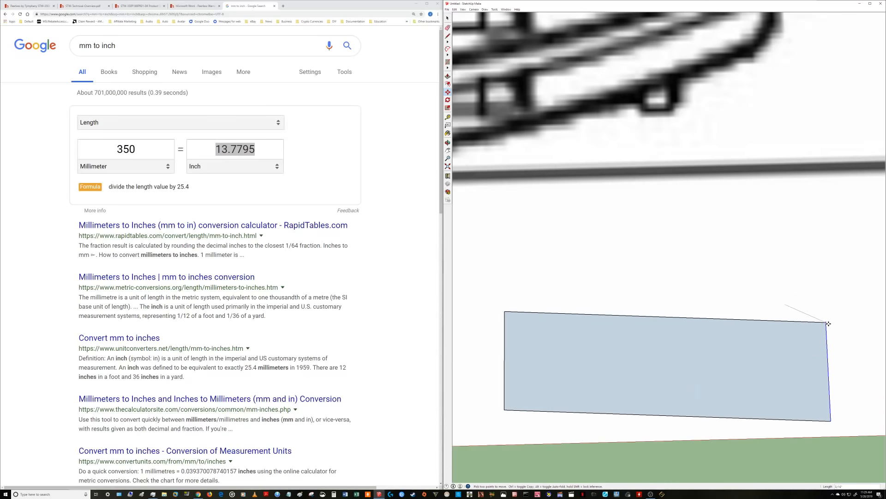
{"action": "key", "text": "Escape"}
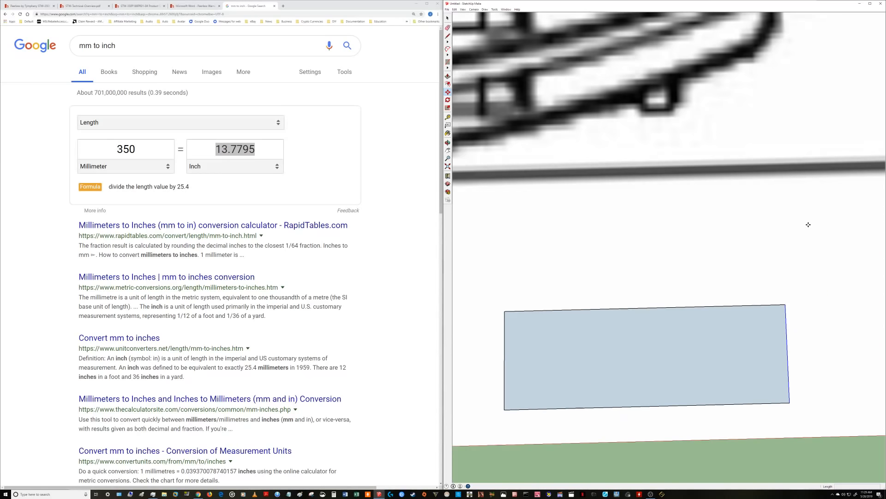
- Undo the drawing of the small practice rectangle below the driver
{"action": "scroll", "coordinate": [627, 343], "scroll_direction": "down", "scroll_amount": 1}
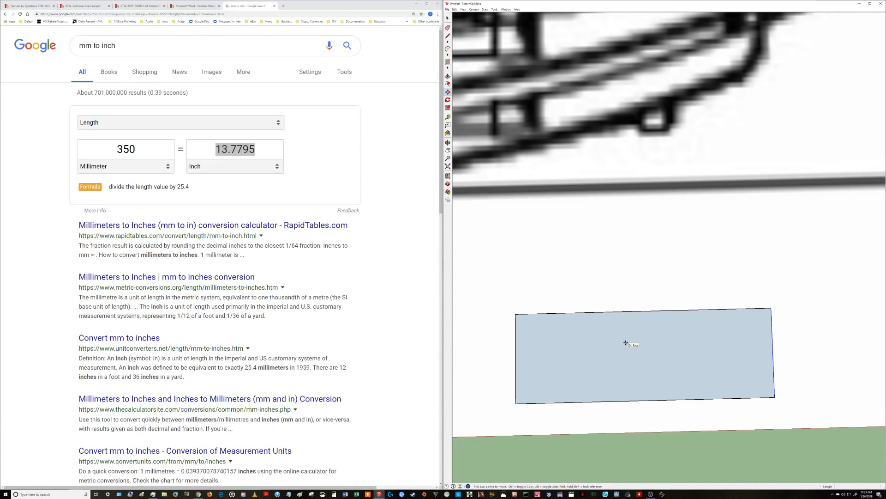
{"action": "scroll", "coordinate": [626, 342], "scroll_direction": "down", "scroll_amount": 6}
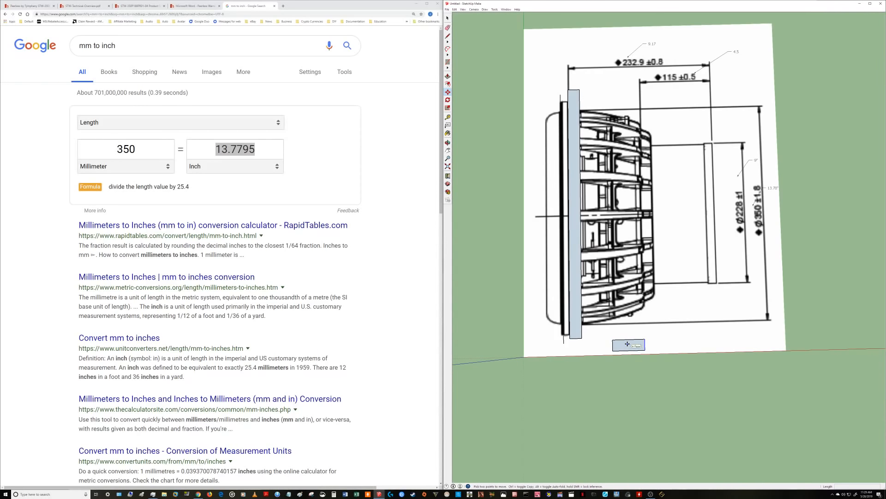
{"action": "key", "text": "ctrl+z"}
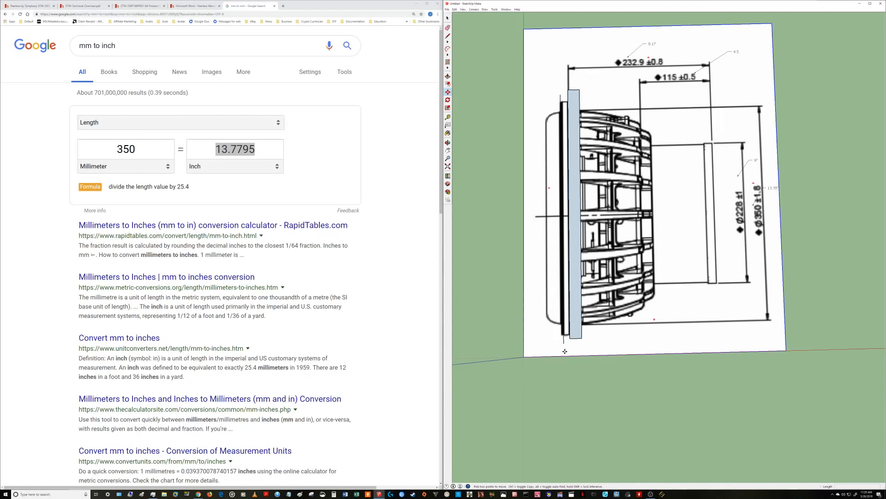
- Move the grouped tall rectangle slightly down the drawing, keeping it directly behind the mounting flange
{"action": "mouse_move", "coordinate": [571, 338]}
{"action": "left_mouse_down"}
{"action": "mouse_move", "coordinate": [666, 347]}
{"action": "mouse_move", "coordinate": [642, 277]}
{"action": "mouse_move", "coordinate": [630, 314]}
{"action": "mouse_move", "coordinate": [595, 318]}
{"action": "mouse_move", "coordinate": [635, 318]}
{"action": "mouse_move", "coordinate": [569, 332]}
{"action": "mouse_move", "coordinate": [633, 333]}
{"action": "mouse_move", "coordinate": [779, 309]}
{"action": "mouse_move", "coordinate": [760, 320]}
{"action": "mouse_move", "coordinate": [606, 318]}
{"action": "mouse_move", "coordinate": [564, 343]}
{"action": "left_mouse_up"}
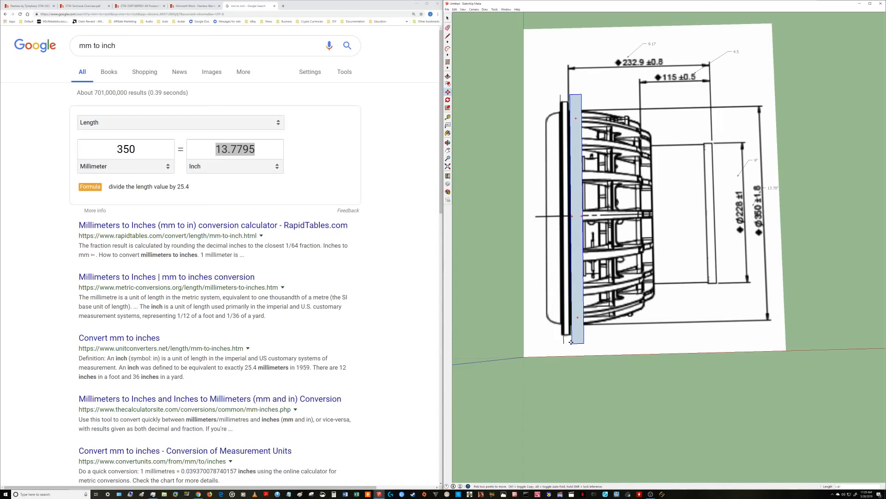
{"action": "left_click_drag", "start_coordinate": [565, 342], "coordinate": [570, 343]}
{"action": "key", "text": "space"}
{"action": "left_click", "coordinate": [574, 323]}
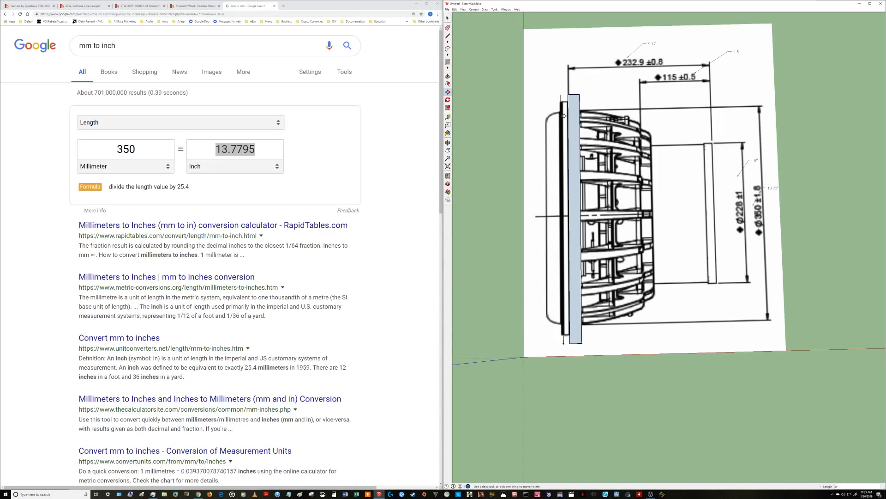
{"action": "key", "text": "m"}
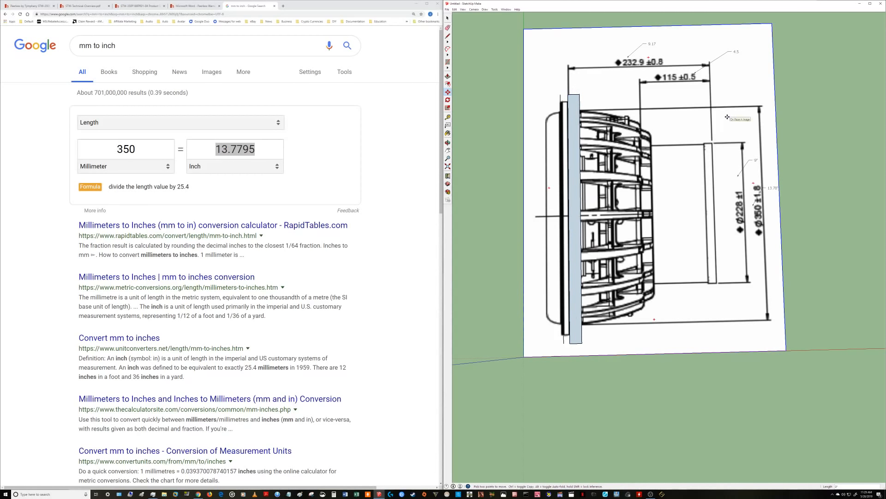
- Try to extrude the grouped tall rectangle behind the mounting flange with Push/Pull
{"action": "mouse_move", "coordinate": [727, 116]}
{"action": "middle_mouse_down"}
{"action": "mouse_move", "coordinate": [633, 243]}
{"action": "mouse_move", "coordinate": [492, 211]}
{"action": "middle_mouse_up"}
{"action": "scroll", "coordinate": [528, 244], "scroll_direction": "up", "scroll_amount": 4}
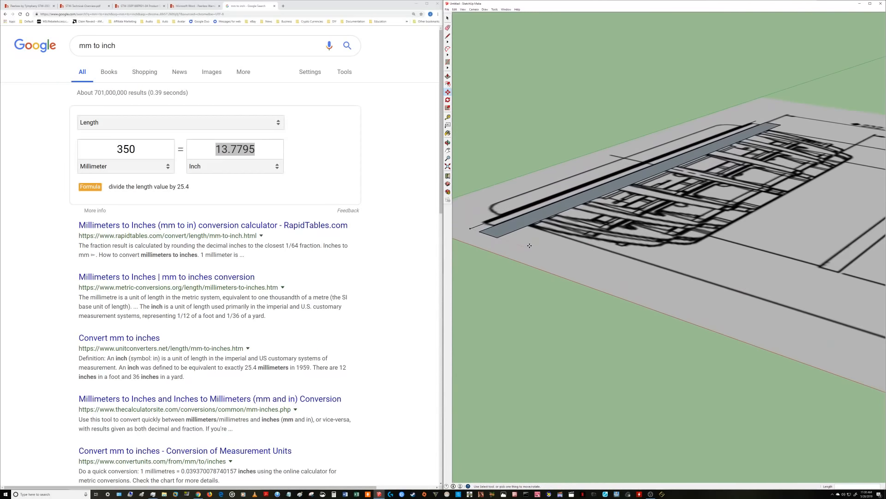
{"action": "mouse_move", "coordinate": [528, 243]}
{"action": "middle_mouse_down"}
{"action": "mouse_move", "coordinate": [570, 263]}
{"action": "mouse_move", "coordinate": [812, 197]}
{"action": "mouse_move", "coordinate": [551, 211]}
{"action": "mouse_move", "coordinate": [653, 280]}
{"action": "mouse_move", "coordinate": [686, 275]}
{"action": "middle_mouse_up"}
{"action": "scroll", "coordinate": [653, 281], "scroll_direction": "down", "scroll_amount": 3}
{"action": "key", "text": "m"}
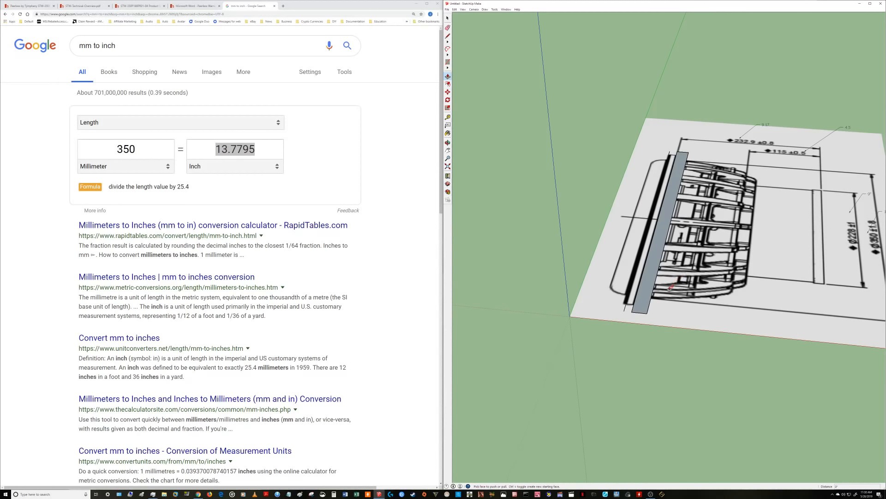
{"action": "middle_click_drag", "start_coordinate": [671, 290], "coordinate": [668, 251]}
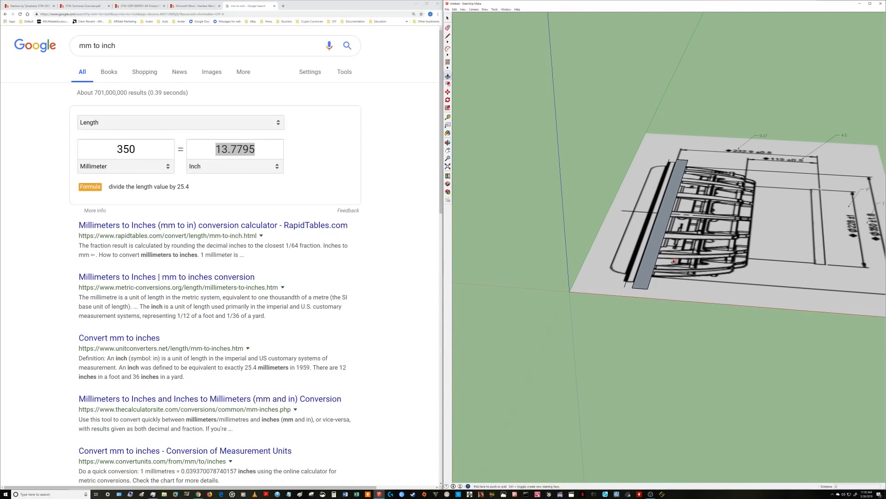
{"action": "middle_click_drag", "start_coordinate": [729, 194], "coordinate": [708, 218]}
{"action": "key", "text": "p"}
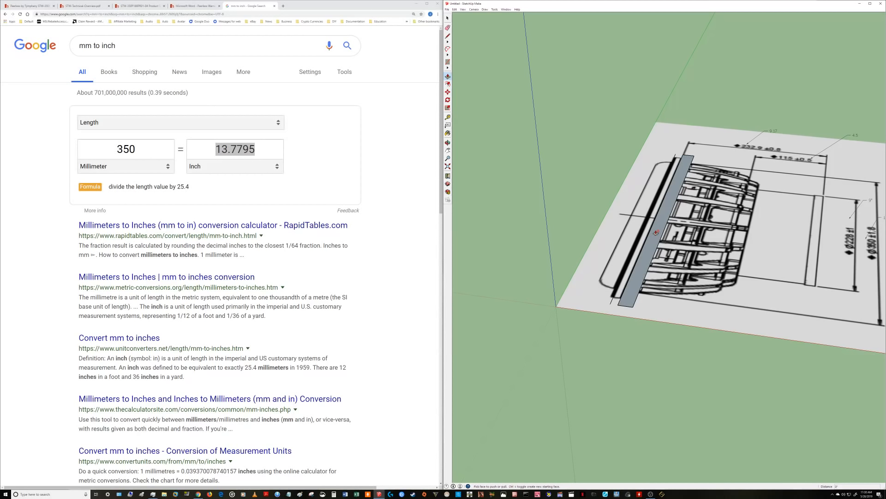
- Explode the group of the tall rectangle behind the flange and select its loose face
{"action": "key", "text": "space"}
{"action": "scroll", "coordinate": [624, 267], "scroll_direction": "up", "scroll_amount": 4}
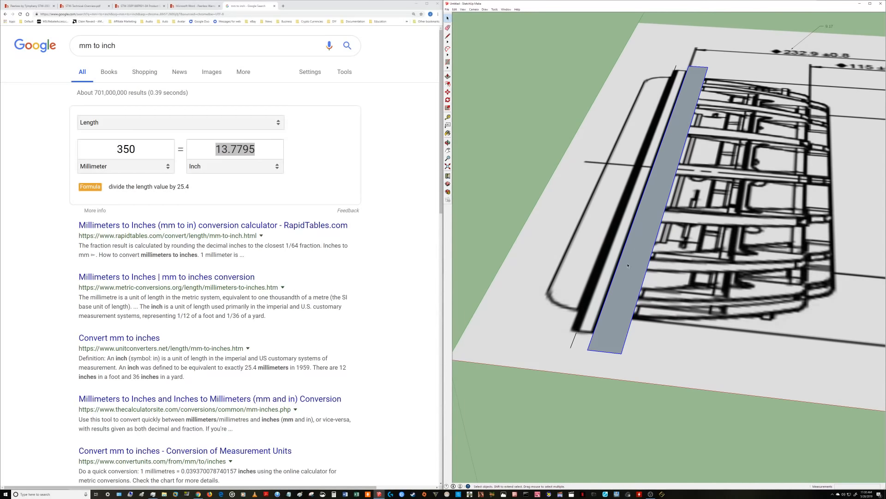
{"action": "mouse_move", "coordinate": [628, 266]}
{"action": "middle_mouse_down"}
{"action": "mouse_move", "coordinate": [657, 241]}
{"action": "mouse_move", "coordinate": [645, 243]}
{"action": "mouse_move", "coordinate": [641, 321]}
{"action": "middle_mouse_up"}
{"action": "right_click", "coordinate": [640, 322]}
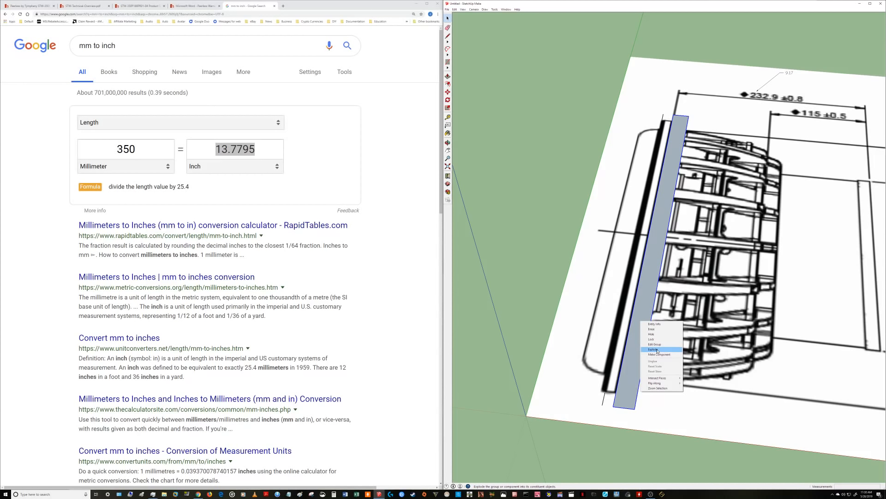
{"action": "left_click", "coordinate": [657, 350]}
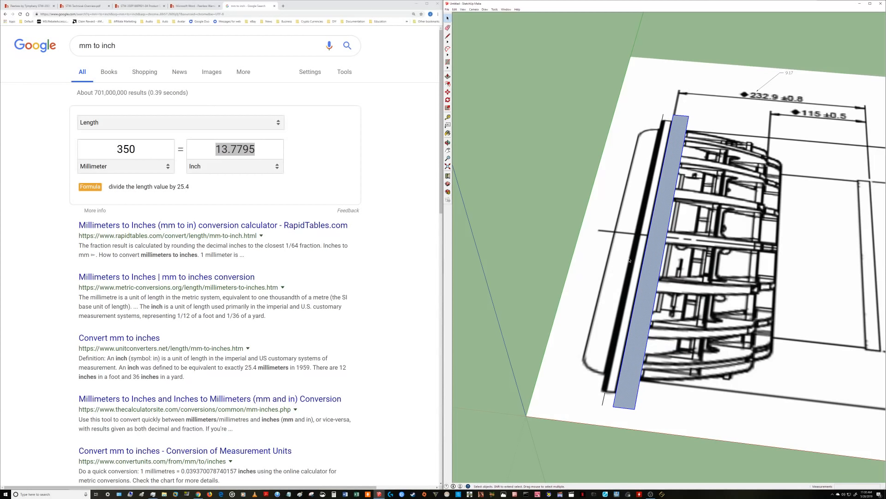
{"action": "left_click", "coordinate": [581, 300]}
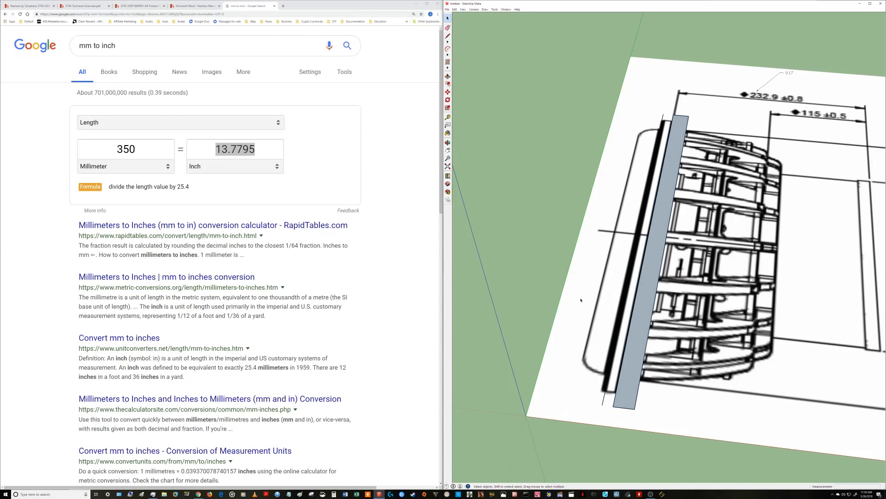
{"action": "left_click", "coordinate": [642, 333]}
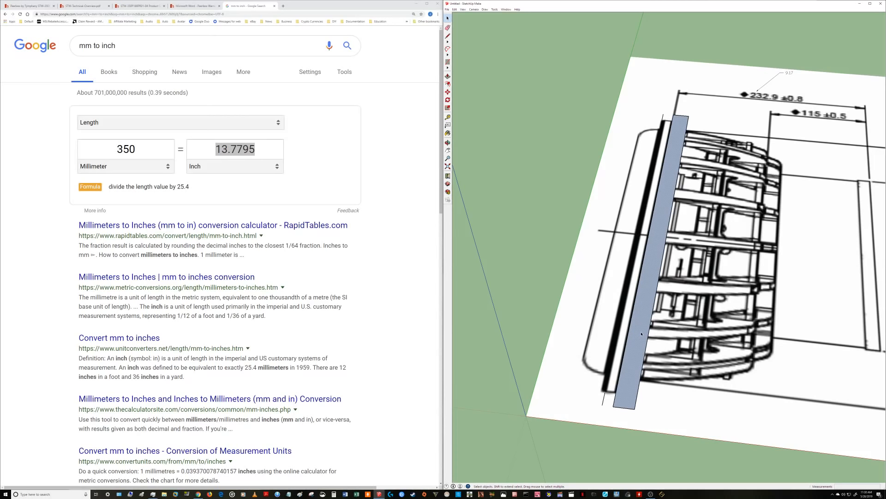
- Try extruding the tall rectangle's face upward from the drawing with Push/Pull, and undo the extrusion
{"action": "mouse_move", "coordinate": [641, 334]}
{"action": "middle_mouse_down"}
{"action": "mouse_move", "coordinate": [709, 317]}
{"action": "mouse_move", "coordinate": [702, 348]}
{"action": "middle_mouse_up"}
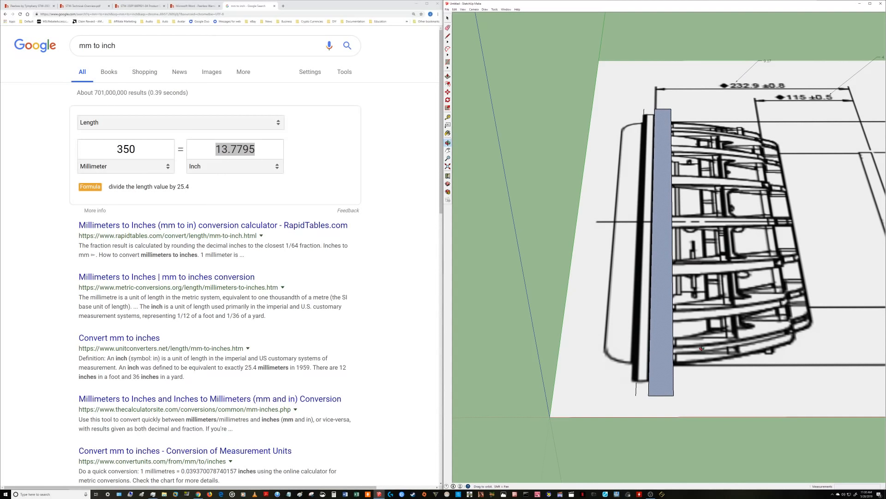
{"action": "middle_click_drag", "start_coordinate": [701, 349], "coordinate": [696, 313]}
{"action": "key", "text": "p"}
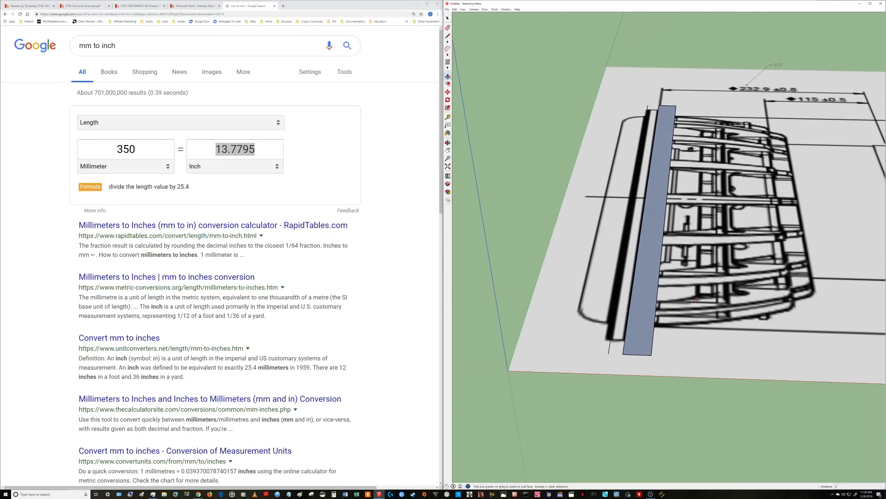
{"action": "left_click", "coordinate": [650, 272]}
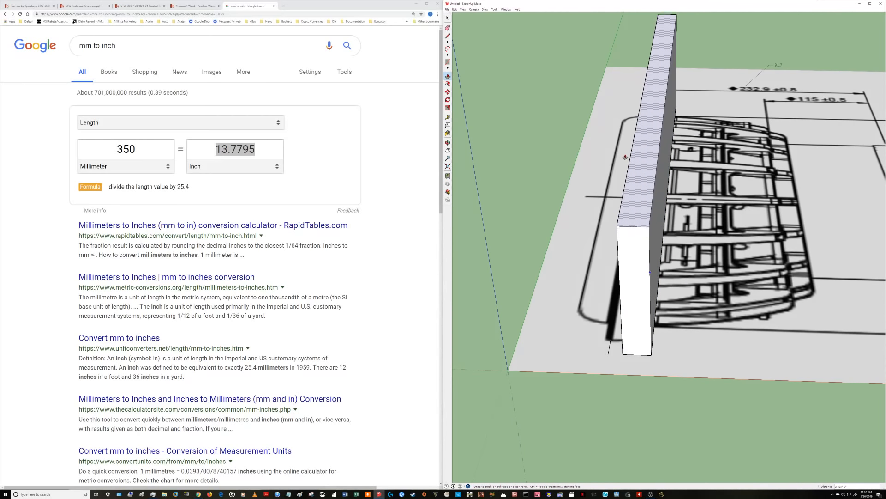
{"action": "mouse_move", "coordinate": [631, 101]}
{"action": "middle_mouse_down"}
{"action": "mouse_move", "coordinate": [526, 79]}
{"action": "mouse_move", "coordinate": [588, 87]}
{"action": "mouse_move", "coordinate": [805, 238]}
{"action": "mouse_move", "coordinate": [587, 250]}
{"action": "mouse_move", "coordinate": [525, 207]}
{"action": "mouse_move", "coordinate": [643, 241]}
{"action": "mouse_move", "coordinate": [699, 223]}
{"action": "mouse_move", "coordinate": [671, 251]}
{"action": "mouse_move", "coordinate": [563, 258]}
{"action": "middle_mouse_up"}
{"action": "scroll", "coordinate": [600, 96], "scroll_direction": "down", "scroll_amount": 5}
{"action": "key", "text": "p"}
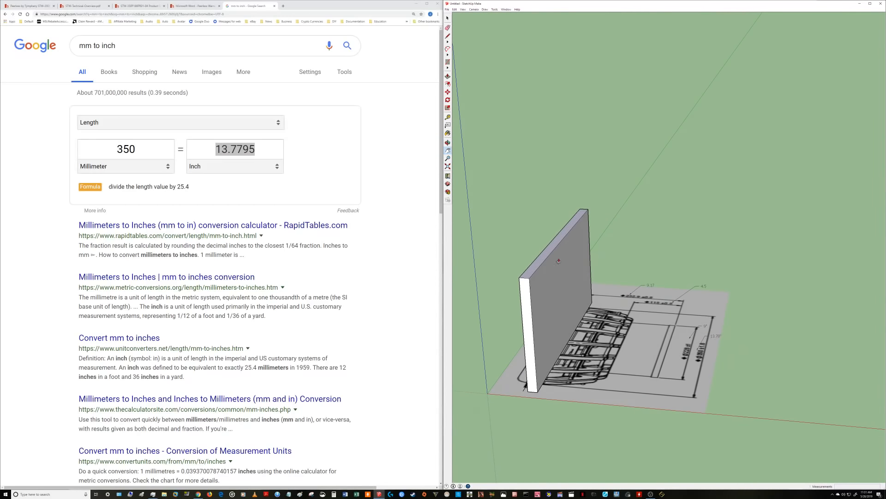
{"action": "key", "text": "ctrl+z"}
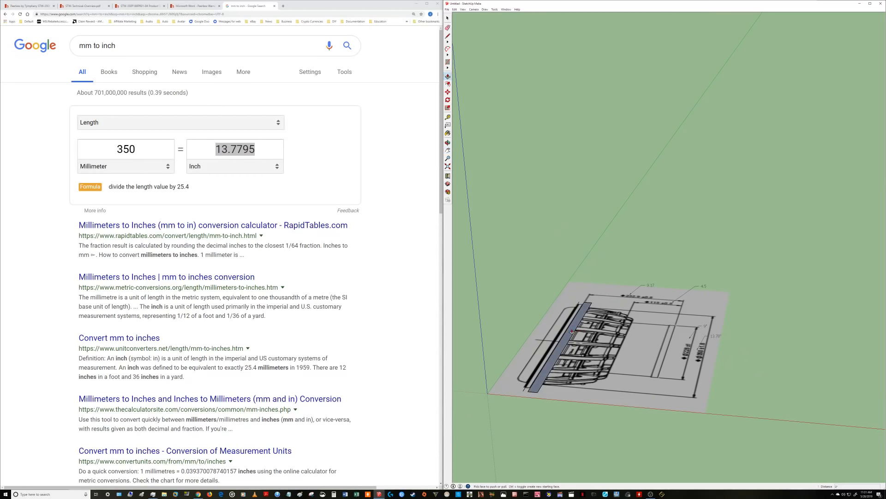
- Extrude the tall rectangle's face upward from the drawing into a roughly square upright slab
{"action": "left_click", "coordinate": [569, 334]}
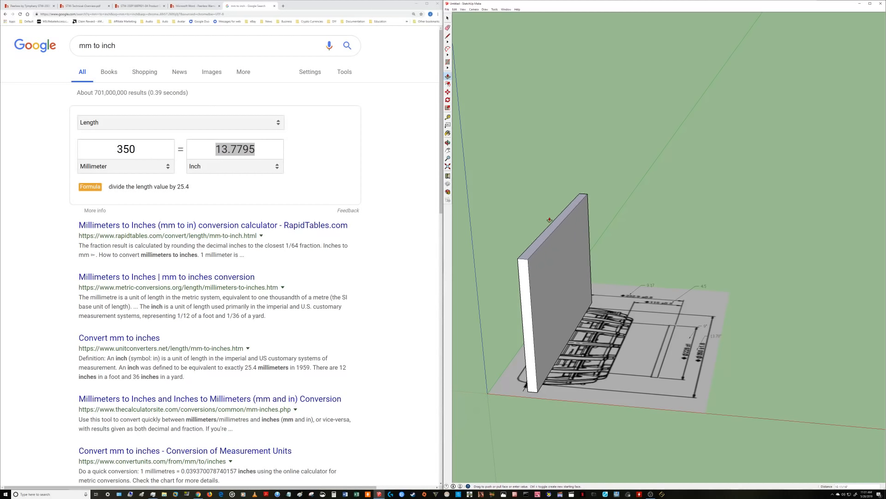
{"action": "left_click", "coordinate": [549, 220]}
{"action": "left_click", "coordinate": [548, 220]}
- Measure across the slab's top from its upper corner with the Tape Measure tool
{"action": "mouse_move", "coordinate": [547, 220]}
{"action": "middle_mouse_down"}
{"action": "mouse_move", "coordinate": [860, 218]}
{"action": "mouse_move", "coordinate": [504, 279]}
{"action": "mouse_move", "coordinate": [535, 311]}
{"action": "mouse_move", "coordinate": [755, 263]}
{"action": "mouse_move", "coordinate": [831, 259]}
{"action": "mouse_move", "coordinate": [812, 239]}
{"action": "mouse_move", "coordinate": [833, 234]}
{"action": "middle_mouse_up"}
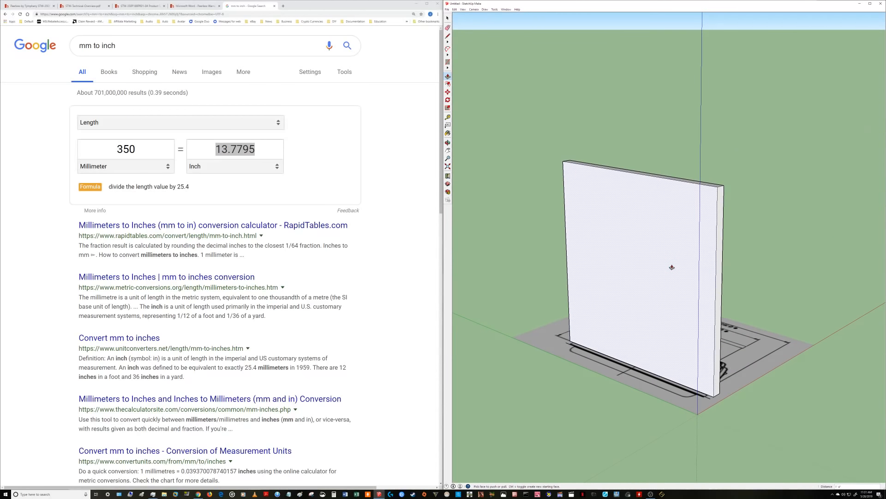
{"action": "key", "text": "t"}
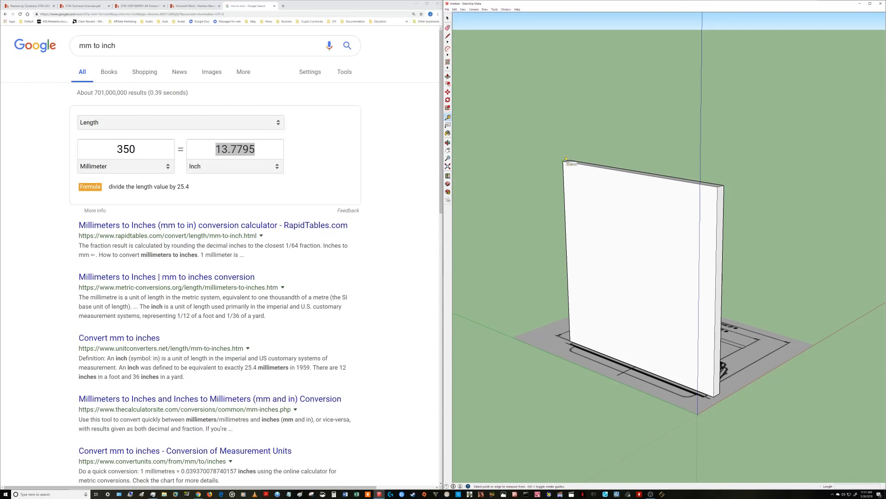
{"action": "left_click", "coordinate": [566, 159]}
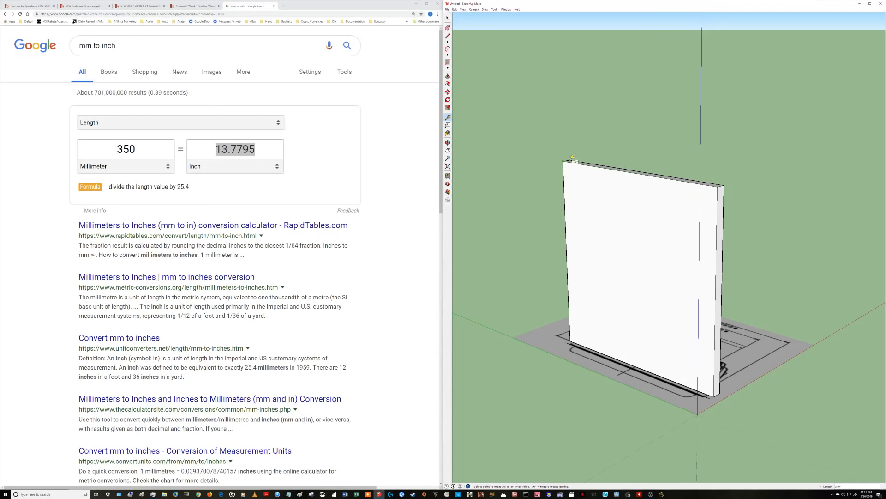
{"action": "mouse_move", "coordinate": [653, 202]}
{"action": "middle_mouse_down"}
{"action": "mouse_move", "coordinate": [577, 258]}
{"action": "mouse_move", "coordinate": [484, 288]}
{"action": "mouse_move", "coordinate": [588, 370]}
{"action": "mouse_move", "coordinate": [572, 370]}
{"action": "mouse_move", "coordinate": [602, 379]}
{"action": "middle_mouse_up"}
{"action": "middle_click_drag", "start_coordinate": [720, 317], "coordinate": [682, 330]}
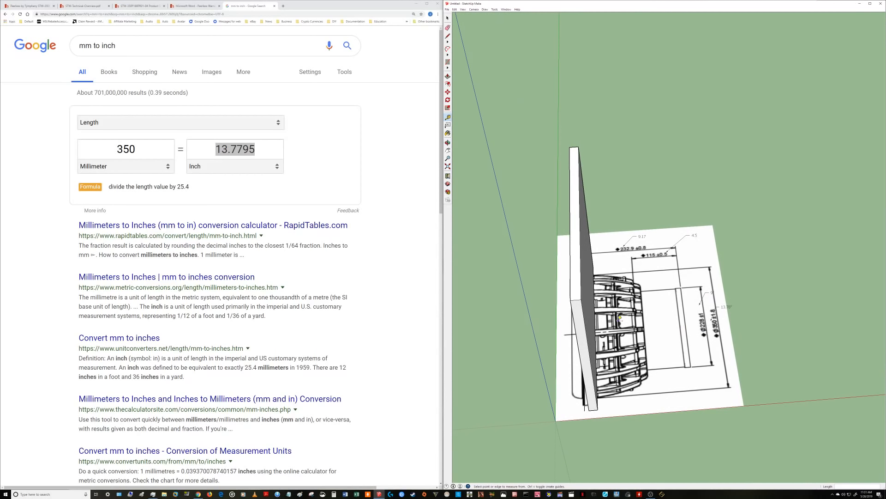
{"action": "middle_click_drag", "start_coordinate": [568, 275], "coordinate": [610, 273]}
- Select the slab's top, large side and narrow end faces one at a time to examine its ungrouped geometry
{"action": "key", "text": "space"}
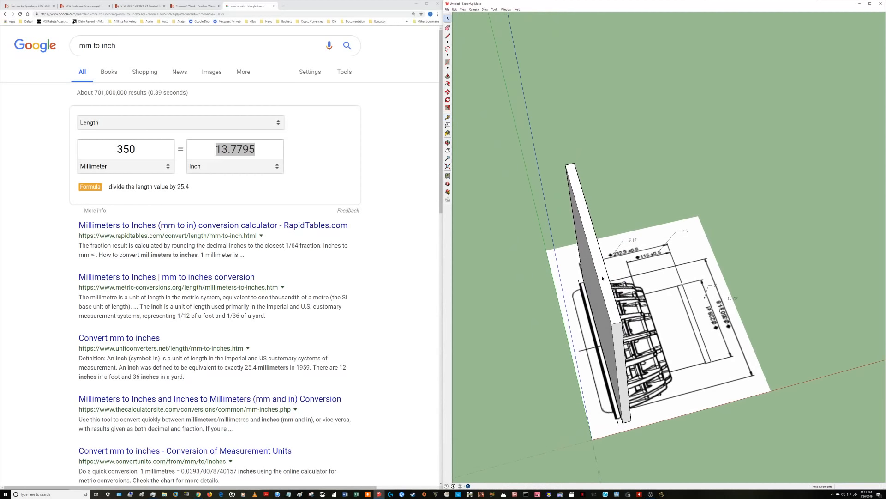
{"action": "middle_click_drag", "start_coordinate": [601, 207], "coordinate": [641, 195]}
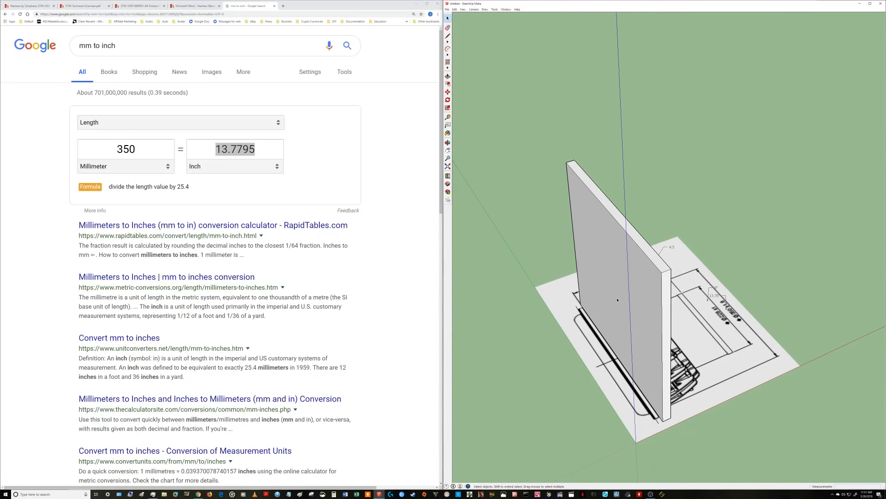
{"action": "left_click", "coordinate": [636, 236]}
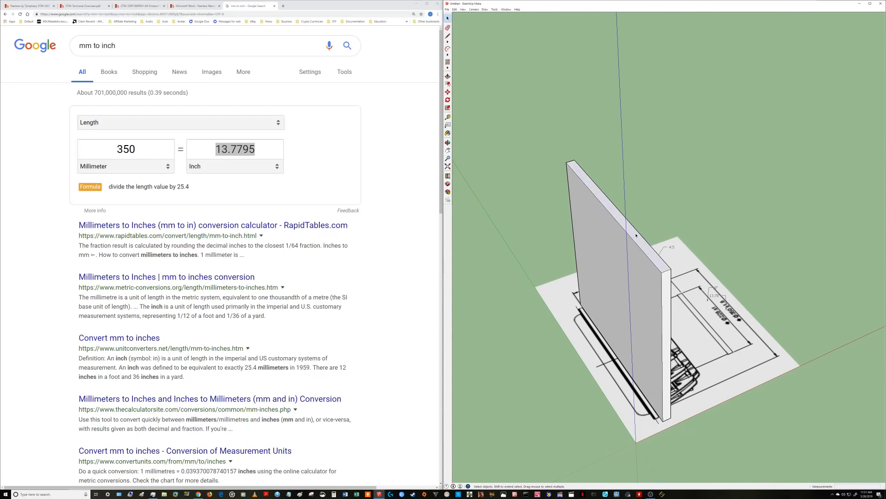
{"action": "left_click", "coordinate": [614, 251]}
{"action": "left_click", "coordinate": [669, 294]}
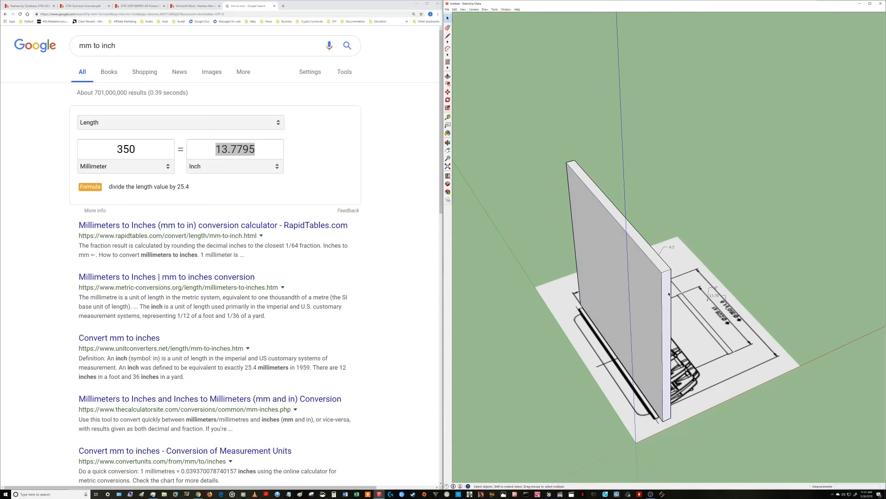
{"action": "middle_click_drag", "start_coordinate": [628, 295], "coordinate": [589, 241]}
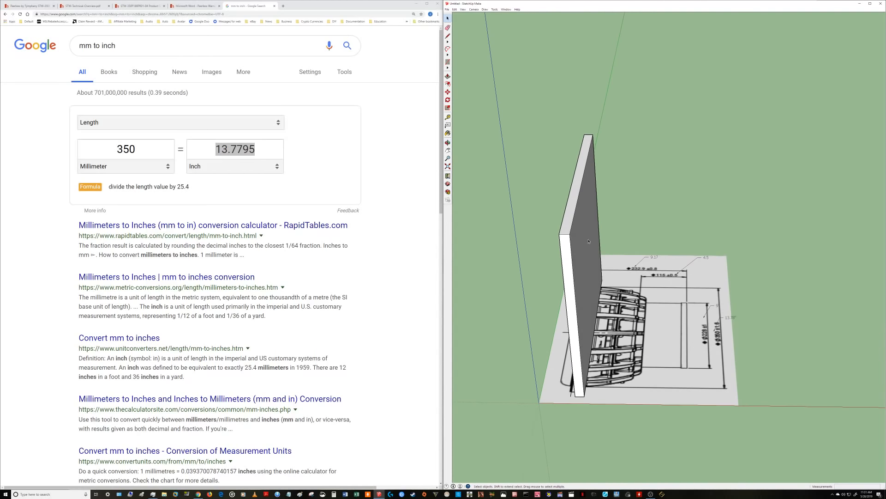
{"action": "left_click", "coordinate": [566, 261]}
{"action": "left_click", "coordinate": [578, 197]}
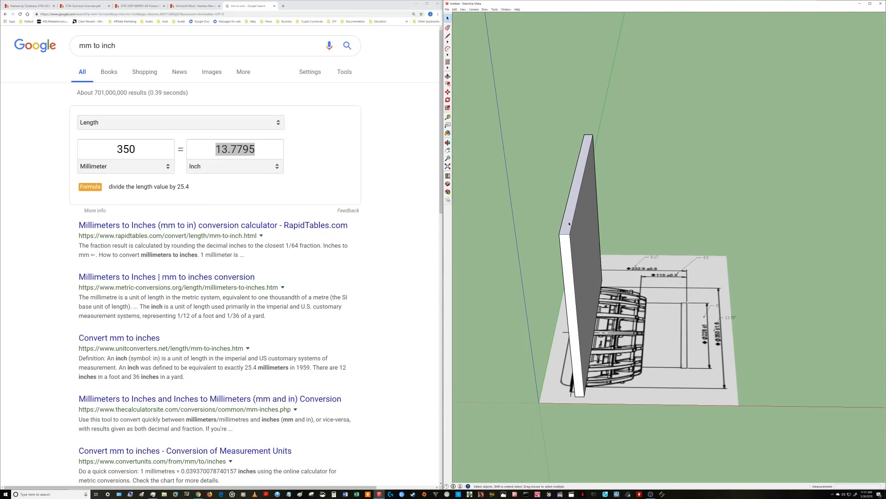
{"action": "middle_click_drag", "start_coordinate": [579, 198], "coordinate": [655, 293]}
{"action": "left_click", "coordinate": [655, 294]}
{"action": "left_click", "coordinate": [679, 322]}
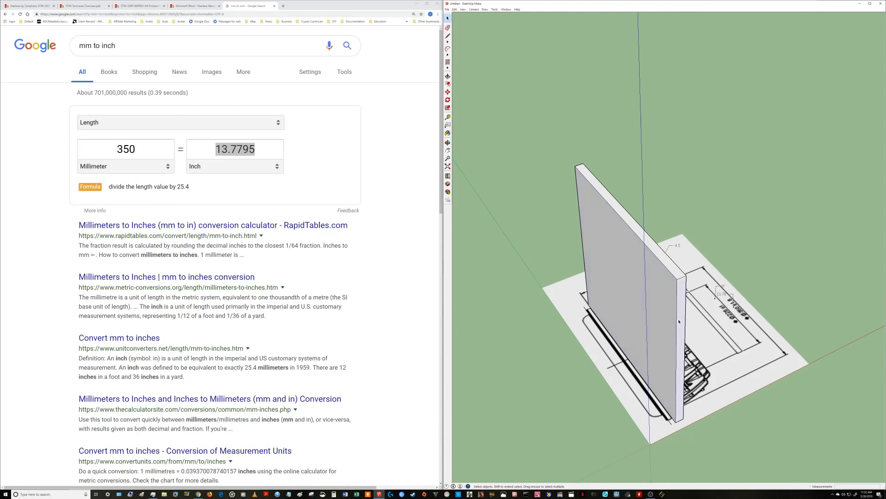
- Select all of the slab's connected faces and edges and make them into a group
{"action": "left_click", "coordinate": [665, 267]}
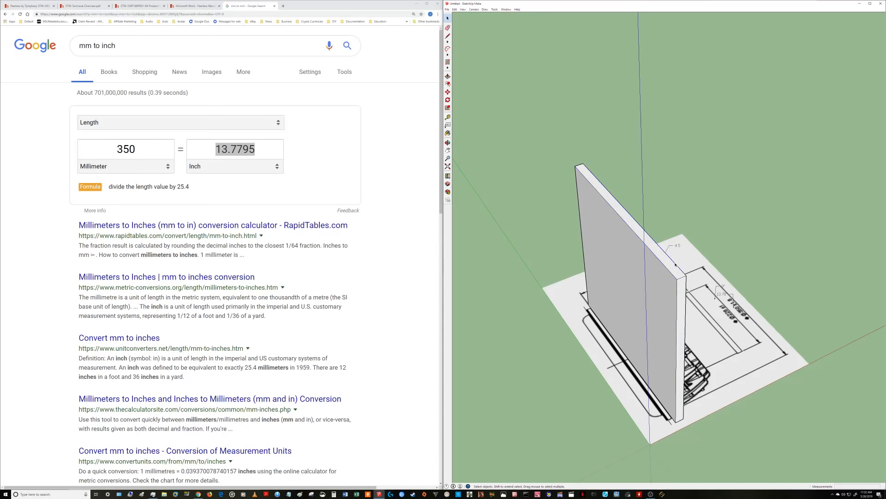
{"action": "mouse_move", "coordinate": [703, 284]}
{"action": "middle_mouse_down"}
{"action": "mouse_move", "coordinate": [576, 255]}
{"action": "mouse_move", "coordinate": [690, 290]}
{"action": "middle_mouse_up"}
{"action": "left_click", "coordinate": [576, 255]}
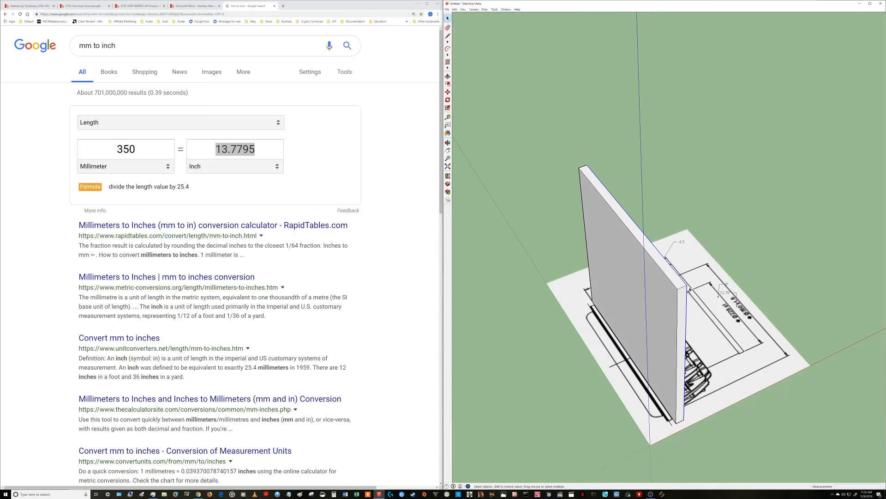
{"action": "left_click", "coordinate": [662, 302]}
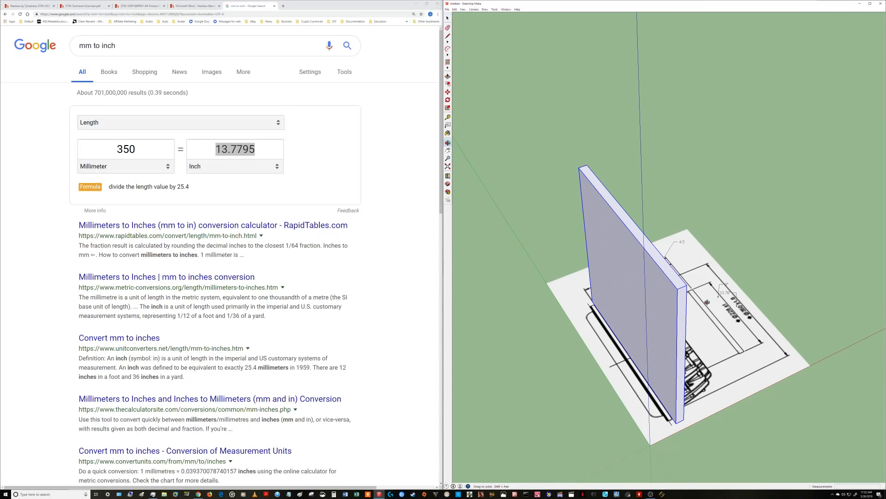
{"action": "mouse_move", "coordinate": [662, 303]}
{"action": "middle_mouse_down"}
{"action": "mouse_move", "coordinate": [455, 272]}
{"action": "mouse_move", "coordinate": [550, 113]}
{"action": "mouse_move", "coordinate": [693, 59]}
{"action": "mouse_move", "coordinate": [477, 467]}
{"action": "mouse_move", "coordinate": [549, 307]}
{"action": "mouse_move", "coordinate": [584, 291]}
{"action": "middle_mouse_up"}
{"action": "right_click", "coordinate": [584, 273]}
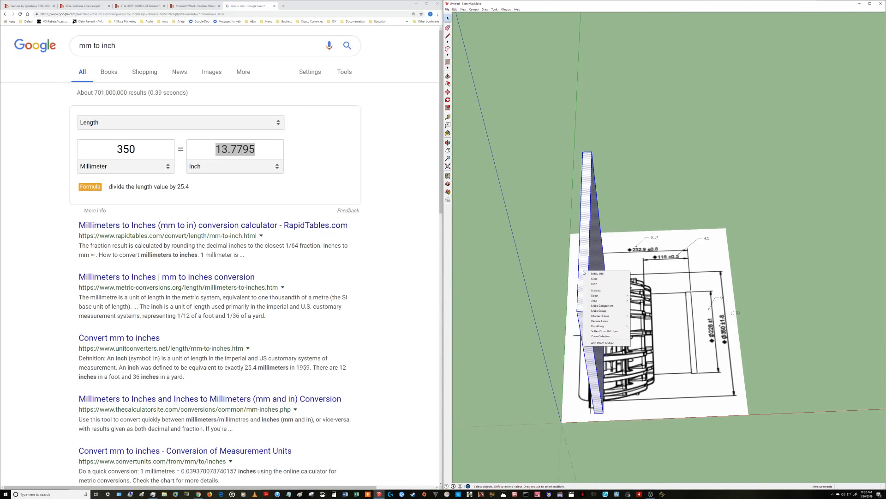
{"action": "left_click", "coordinate": [606, 313]}
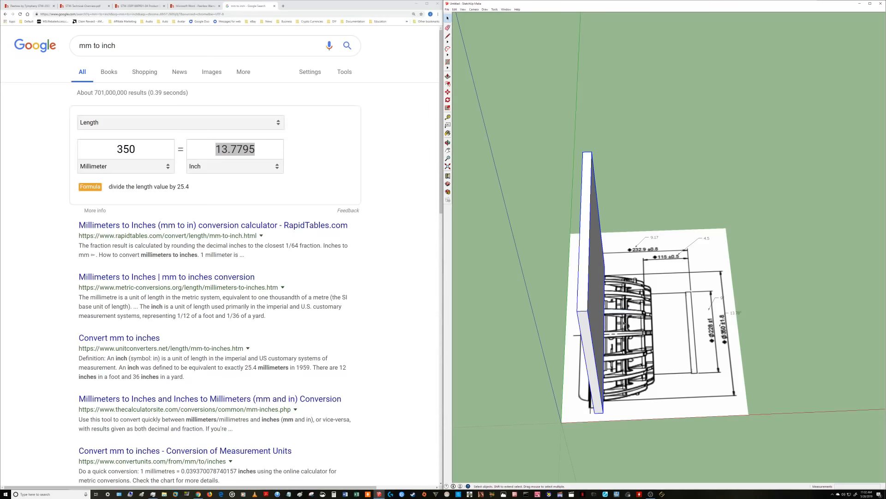
- Maximize the SketchUp window so that the model fills the whole screen
{"action": "mouse_move", "coordinate": [606, 313]}
{"action": "middle_mouse_down"}
{"action": "mouse_move", "coordinate": [527, 221]}
{"action": "mouse_move", "coordinate": [498, 147]}
{"action": "mouse_move", "coordinate": [597, 176]}
{"action": "mouse_move", "coordinate": [577, 198]}
{"action": "mouse_move", "coordinate": [602, 259]}
{"action": "mouse_move", "coordinate": [615, 206]}
{"action": "mouse_move", "coordinate": [604, 297]}
{"action": "middle_mouse_up"}
{"action": "middle_click_drag", "start_coordinate": [583, 213], "coordinate": [570, 262]}
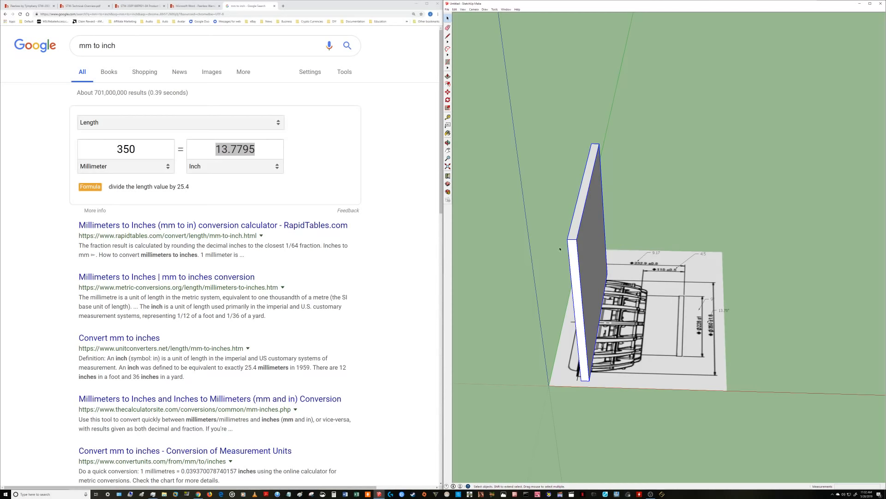
{"action": "middle_click_drag", "start_coordinate": [560, 249], "coordinate": [880, 212]}
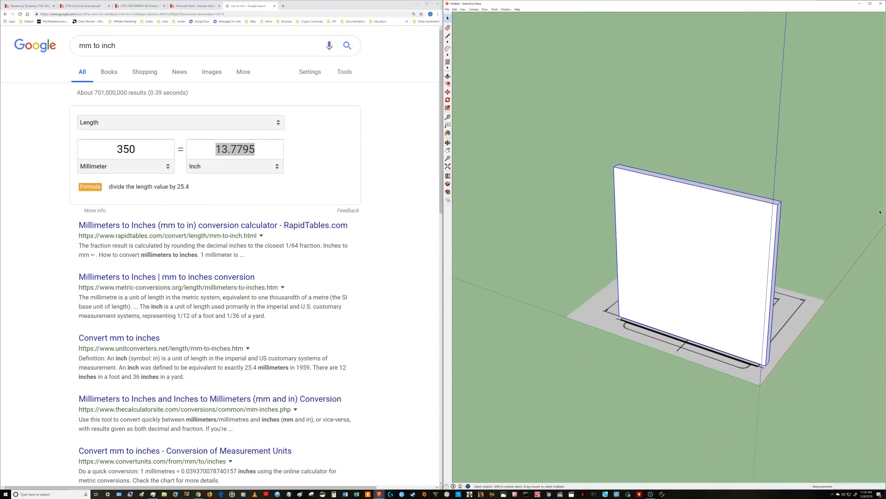
{"action": "middle_click_drag", "start_coordinate": [591, 249], "coordinate": [591, 208]}
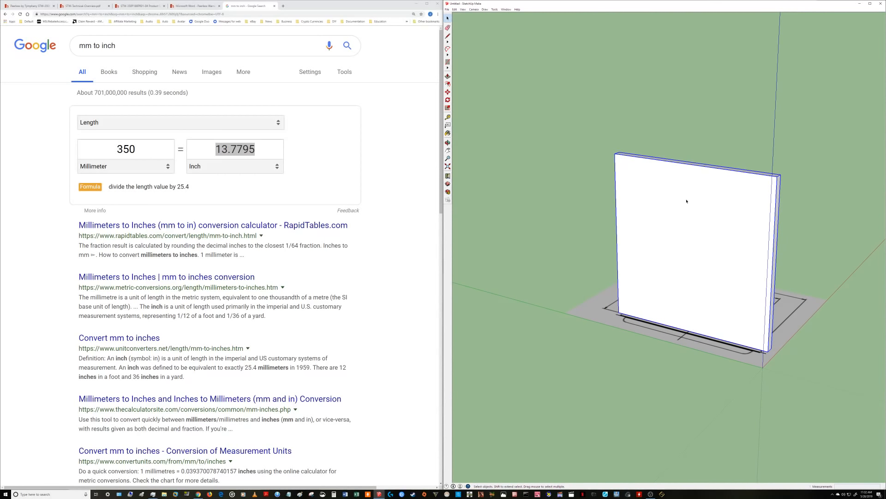
{"action": "middle_click_drag", "start_coordinate": [734, 238], "coordinate": [646, 230]}
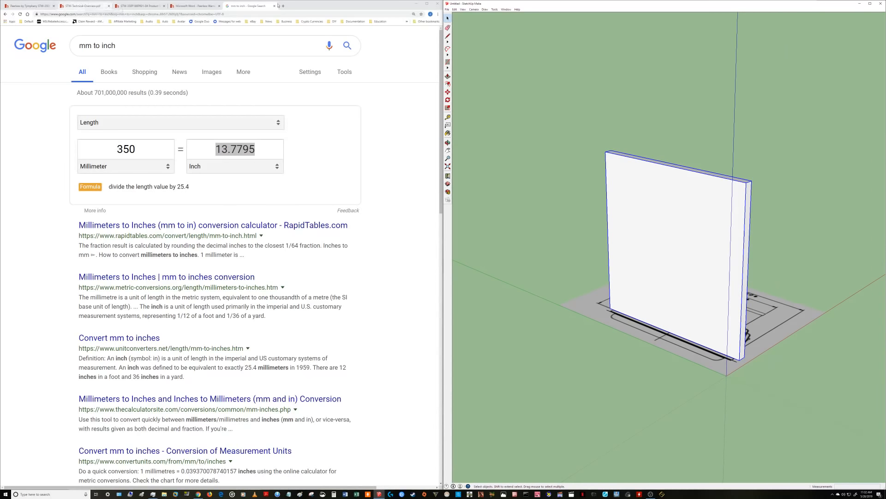
{"action": "left_click", "coordinate": [870, 3]}
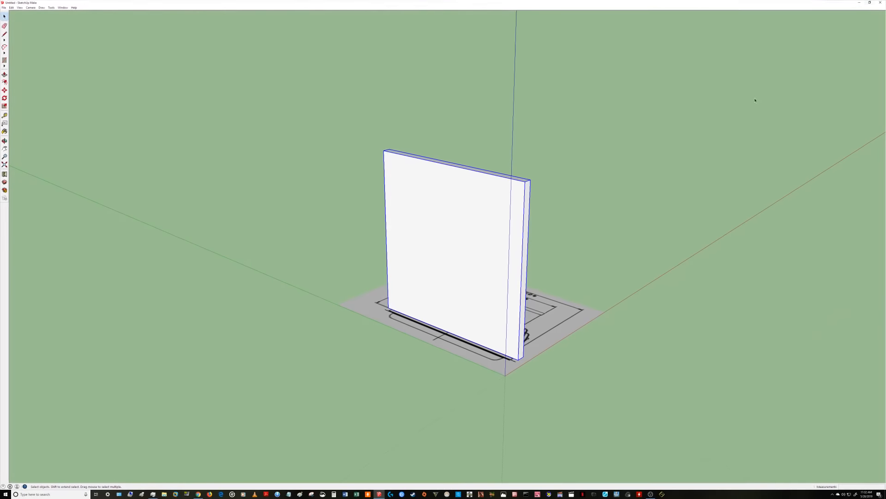
- Examine the grouped slab from all sides against the driver's side profile in the drawing beneath it
{"action": "mouse_move", "coordinate": [580, 204]}
{"action": "middle_mouse_down"}
{"action": "mouse_move", "coordinate": [249, 243]}
{"action": "mouse_move", "coordinate": [235, 303]}
{"action": "mouse_move", "coordinate": [305, 327]}
{"action": "mouse_move", "coordinate": [378, 310]}
{"action": "mouse_move", "coordinate": [328, 309]}
{"action": "mouse_move", "coordinate": [322, 283]}
{"action": "mouse_move", "coordinate": [257, 242]}
{"action": "middle_mouse_up"}
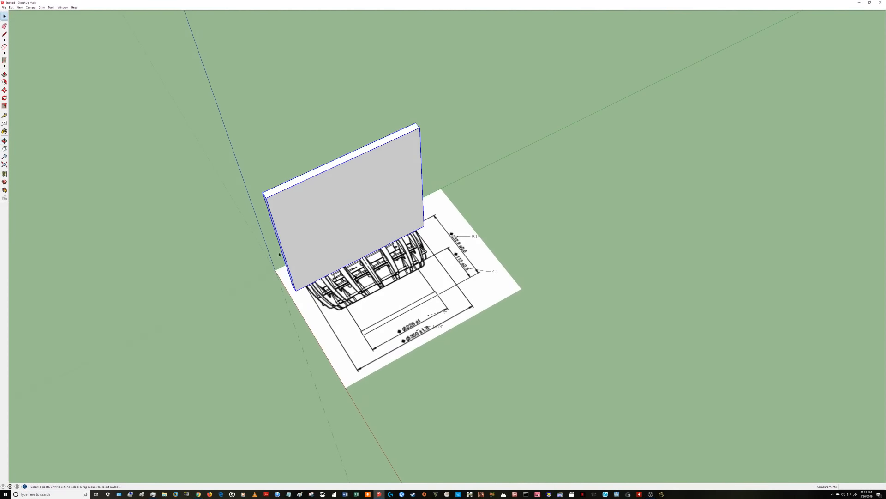
{"action": "scroll", "coordinate": [280, 253], "scroll_direction": "up", "scroll_amount": 3}
{"action": "middle_click_drag", "start_coordinate": [284, 190], "coordinate": [614, 139]}
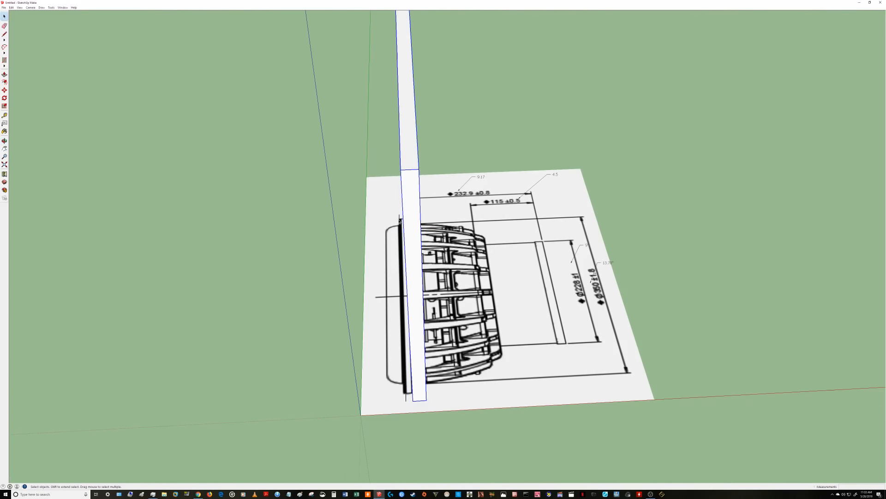
{"action": "middle_click_drag", "start_coordinate": [399, 219], "coordinate": [339, 316]}
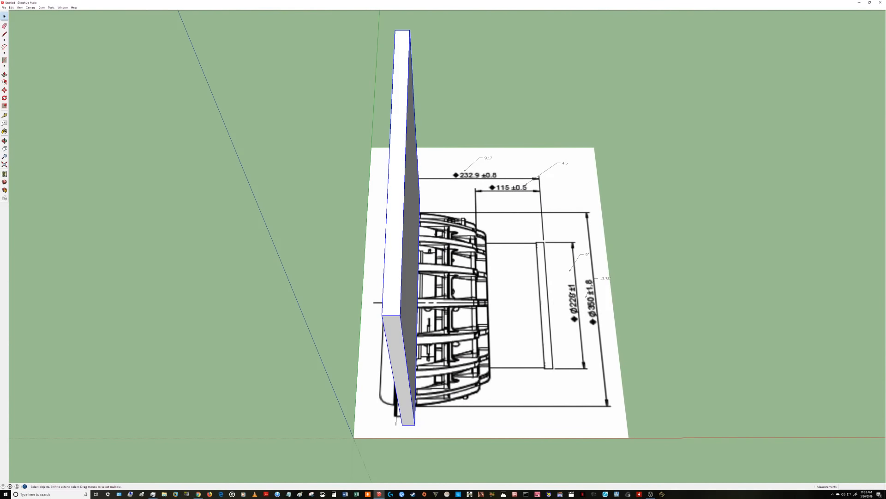
{"action": "middle_click_drag", "start_coordinate": [566, 246], "coordinate": [568, 336]}
{"action": "middle_click_drag", "start_coordinate": [436, 207], "coordinate": [523, 234]}
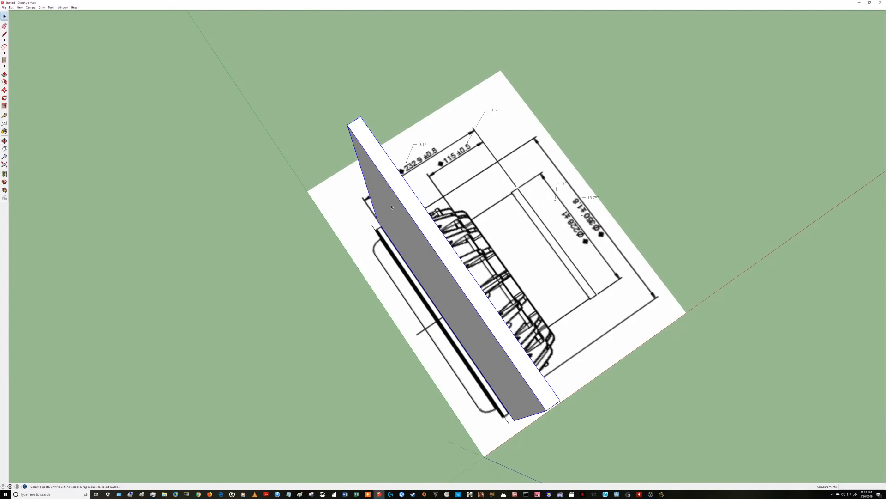
{"action": "middle_click_drag", "start_coordinate": [391, 208], "coordinate": [518, 68]}
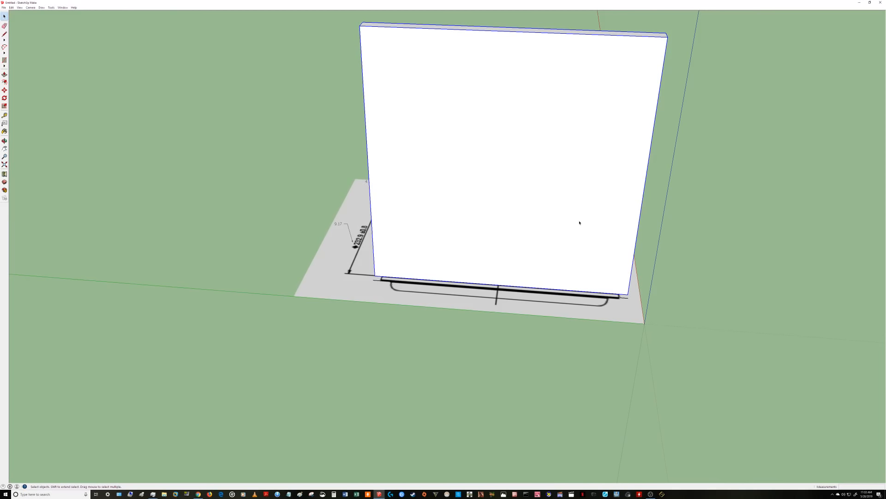
{"action": "mouse_move", "coordinate": [743, 239]}
{"action": "middle_mouse_down"}
{"action": "mouse_move", "coordinate": [402, 303]}
{"action": "mouse_move", "coordinate": [253, 272]}
{"action": "mouse_move", "coordinate": [574, 174]}
{"action": "mouse_move", "coordinate": [569, 357]}
{"action": "middle_mouse_up"}
{"action": "scroll", "coordinate": [503, 215], "scroll_direction": "up", "scroll_amount": 2}
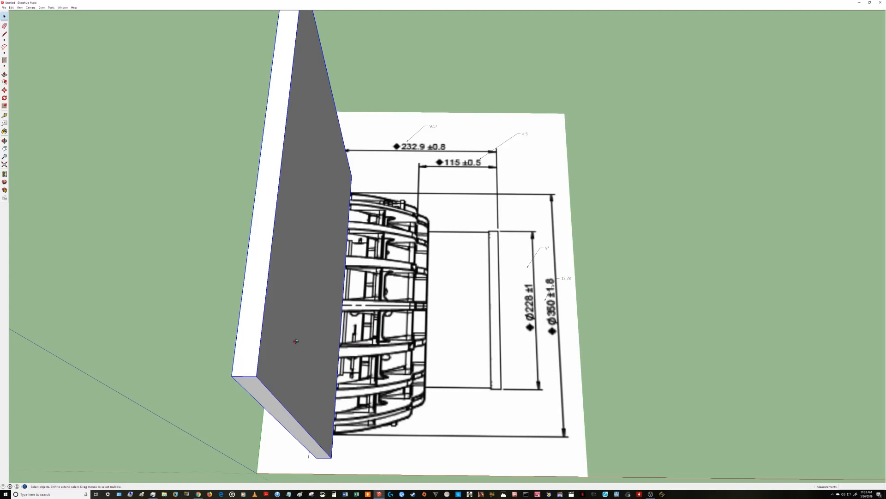
{"action": "middle_click_drag", "start_coordinate": [296, 341], "coordinate": [339, 228]}
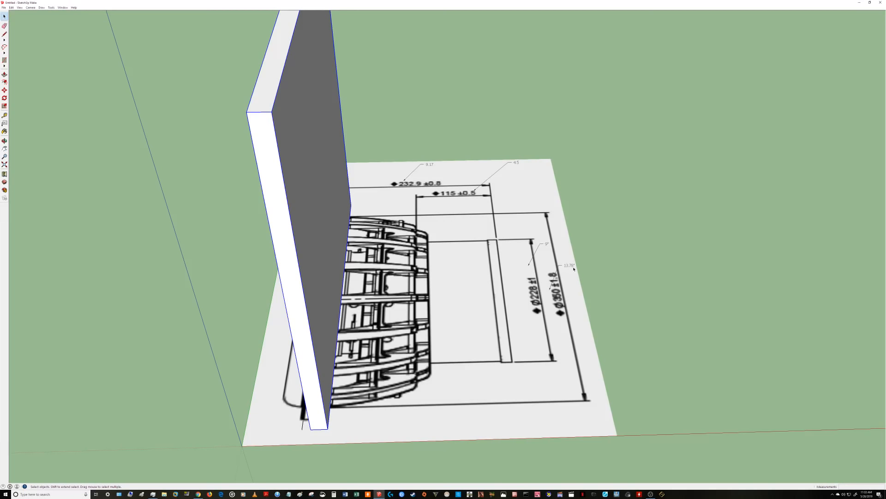
{"action": "middle_click_drag", "start_coordinate": [565, 268], "coordinate": [499, 290]}
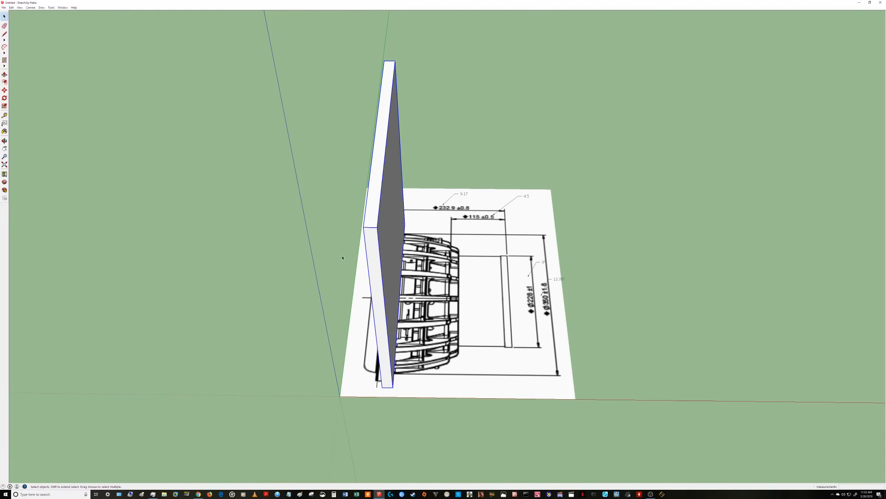
{"action": "mouse_move", "coordinate": [342, 257]}
{"action": "middle_mouse_down"}
{"action": "mouse_move", "coordinate": [692, 130]}
{"action": "mouse_move", "coordinate": [740, 241]}
{"action": "mouse_move", "coordinate": [724, 269]}
{"action": "middle_mouse_up"}
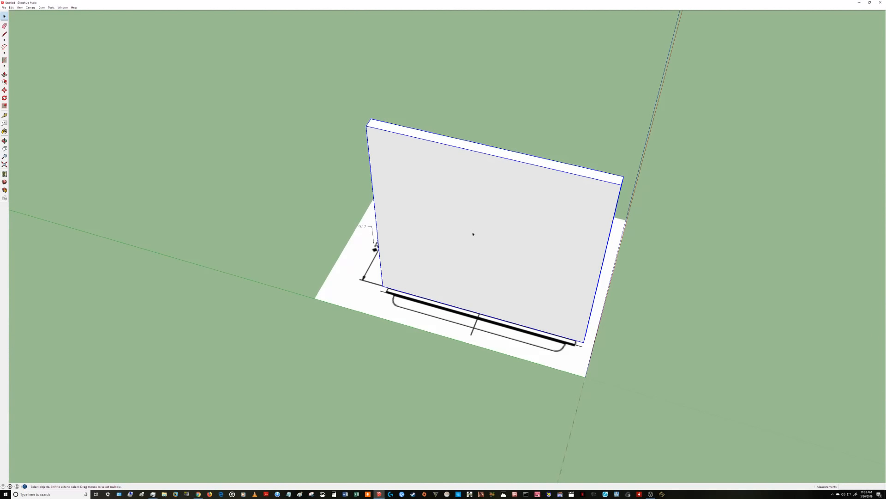
{"action": "middle_click_drag", "start_coordinate": [592, 222], "coordinate": [490, 209]}
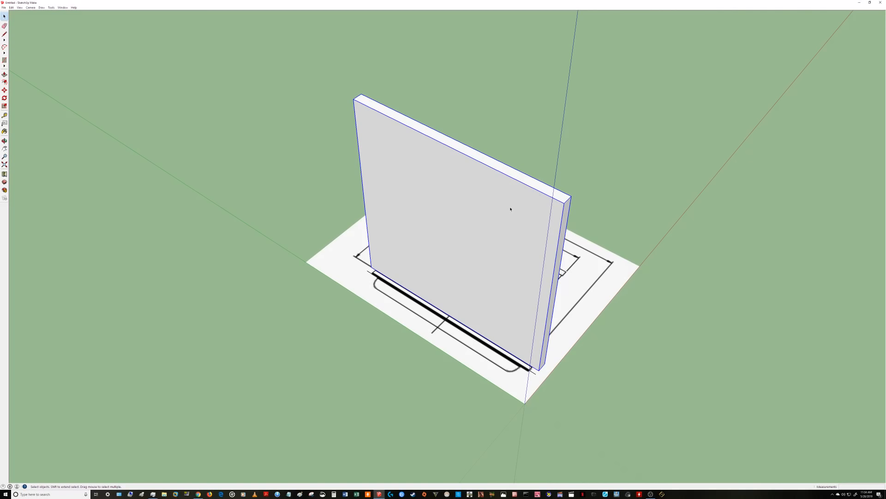
- Open the slab group for editing and select its large, narrow end and top faces one at a time
{"action": "double_click", "coordinate": [510, 209]}
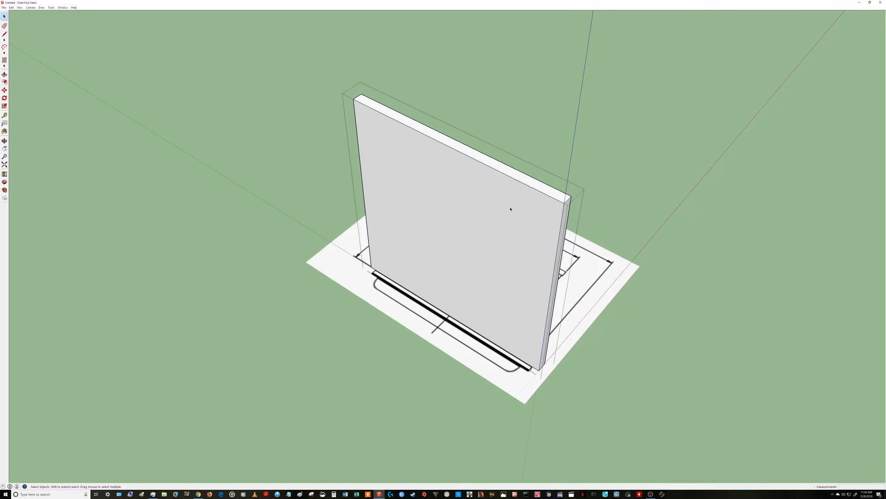
{"action": "left_click", "coordinate": [432, 219]}
{"action": "mouse_move", "coordinate": [514, 193]}
{"action": "middle_mouse_down"}
{"action": "mouse_move", "coordinate": [394, 202]}
{"action": "mouse_move", "coordinate": [428, 250]}
{"action": "mouse_move", "coordinate": [536, 200]}
{"action": "mouse_move", "coordinate": [533, 213]}
{"action": "middle_mouse_up"}
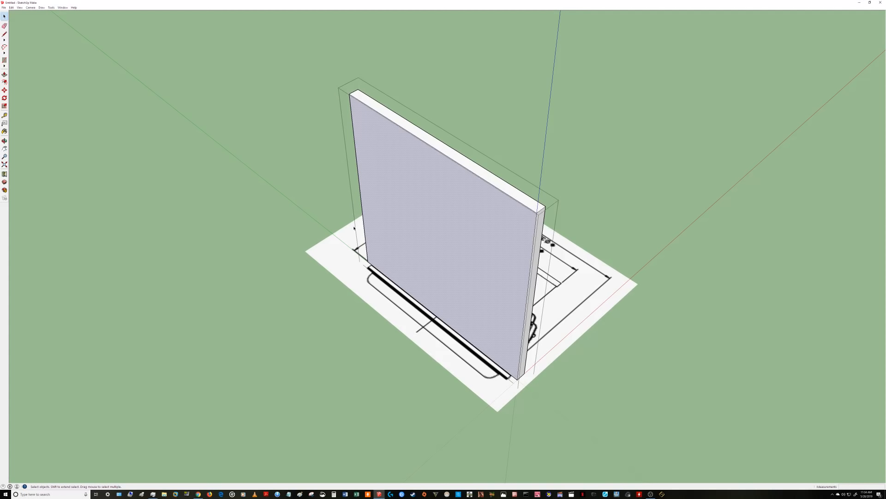
{"action": "scroll", "coordinate": [463, 232], "scroll_direction": "up", "scroll_amount": 5}
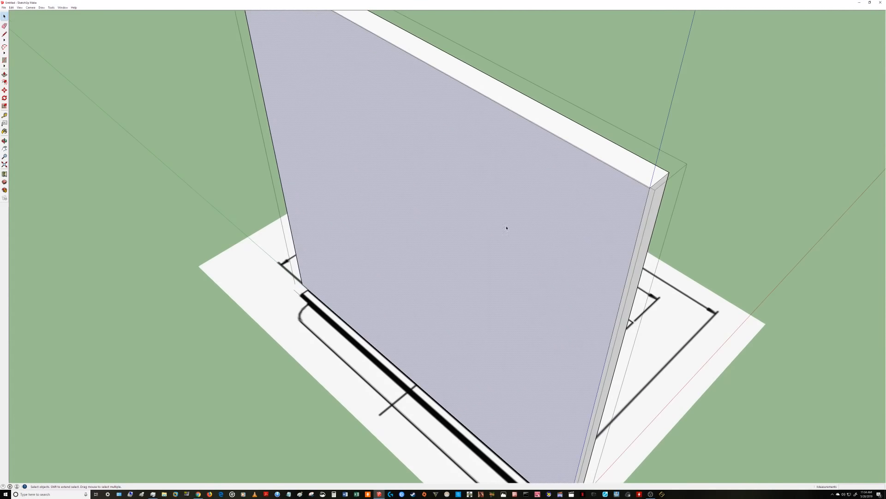
{"action": "middle_click_drag", "start_coordinate": [507, 228], "coordinate": [512, 177]}
{"action": "left_click", "coordinate": [547, 187]}
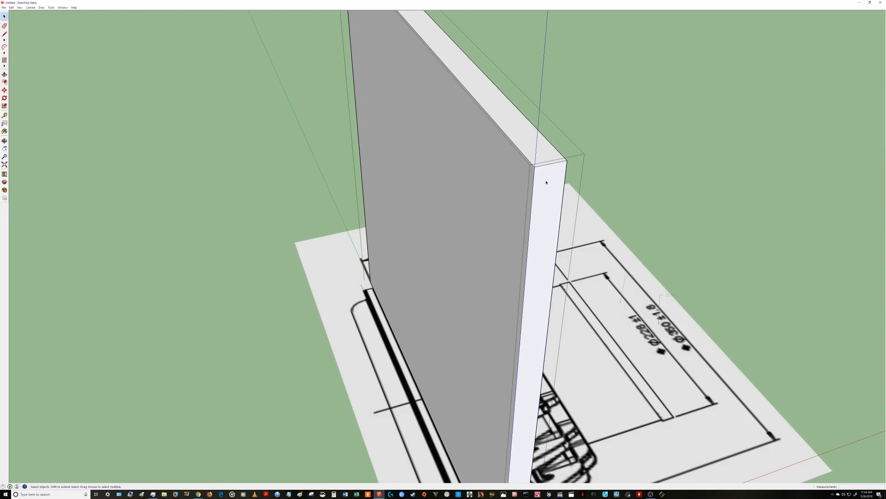
{"action": "left_click", "coordinate": [545, 166]}
{"action": "left_click", "coordinate": [530, 153]}
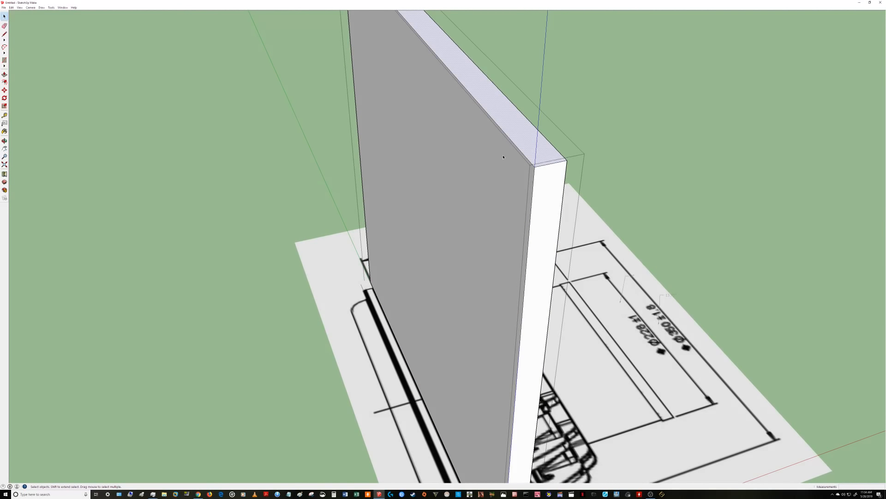
{"action": "left_click", "coordinate": [502, 182]}
{"action": "left_click", "coordinate": [542, 249]}
{"action": "middle_click_drag", "start_coordinate": [398, 243], "coordinate": [536, 204]}
{"action": "scroll", "coordinate": [427, 257], "scroll_direction": "down", "scroll_amount": 3}
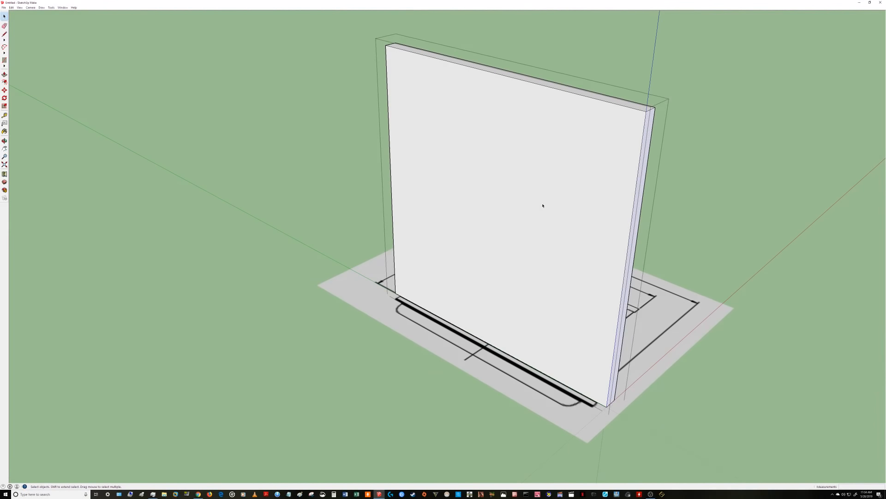
{"action": "left_click", "coordinate": [543, 205]}
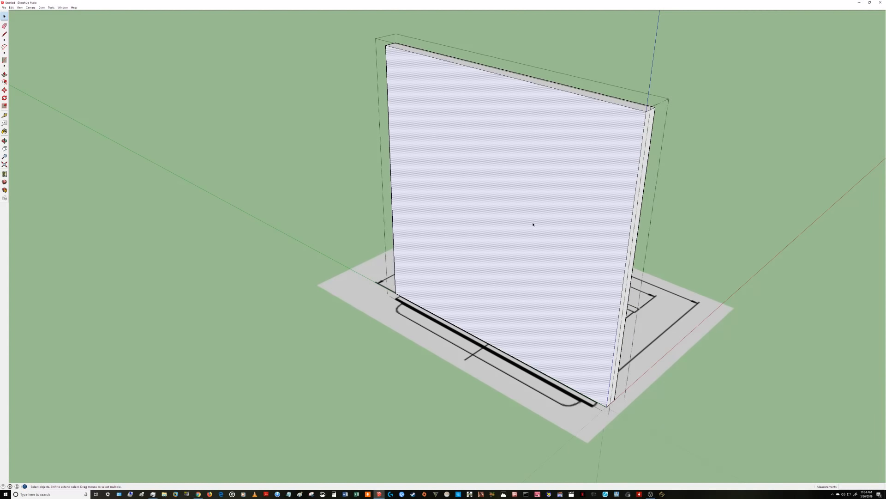
- Draw two crossing diagonal lines from corner to corner on the slab's large outer face to find its center
{"action": "middle_click_drag", "start_coordinate": [442, 206], "coordinate": [575, 222]}
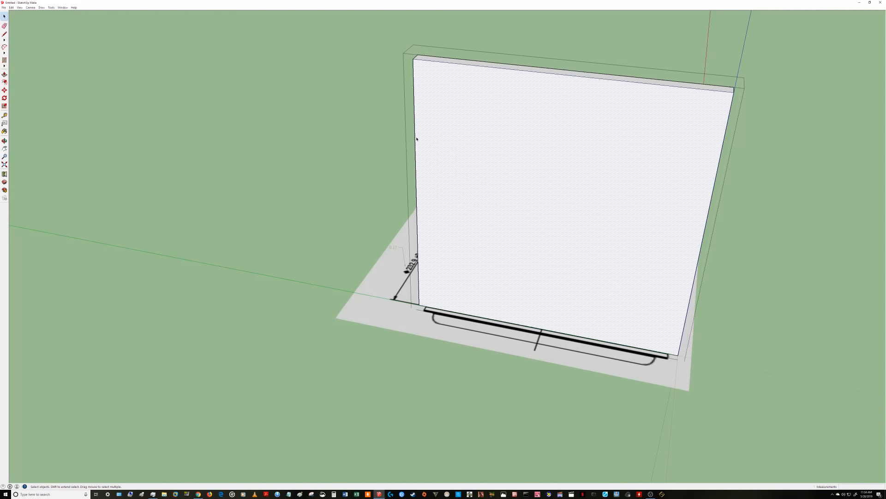
{"action": "middle_click_drag", "start_coordinate": [528, 209], "coordinate": [560, 195]}
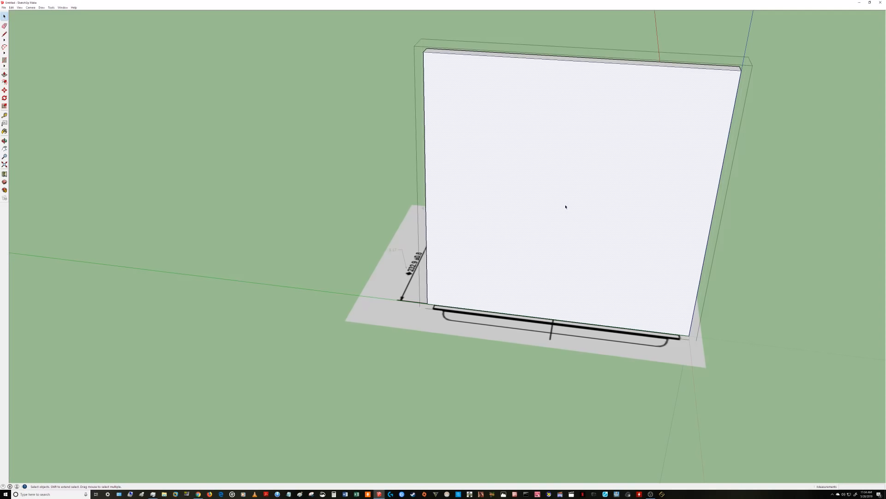
{"action": "key", "text": "l"}
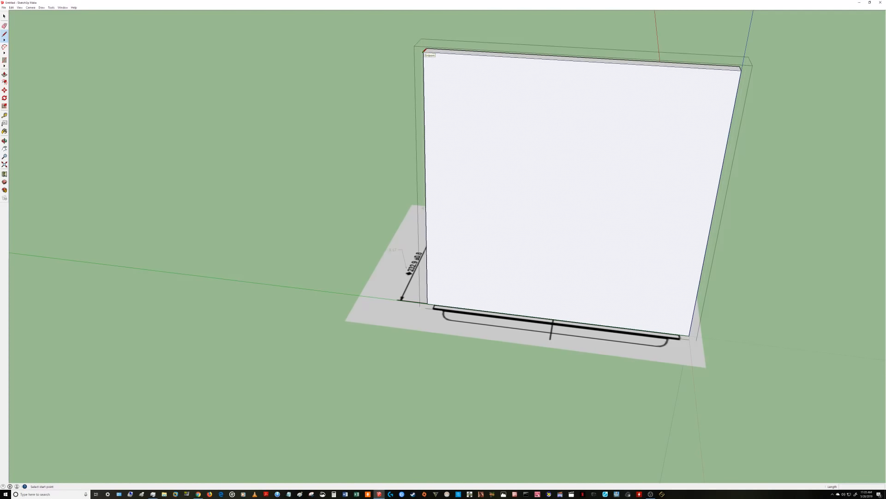
{"action": "left_click", "coordinate": [424, 52]}
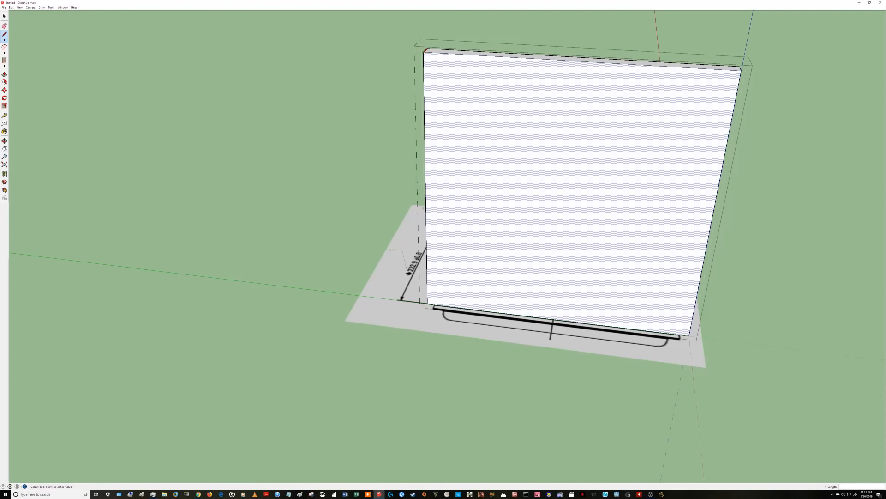
{"action": "left_click", "coordinate": [690, 334]}
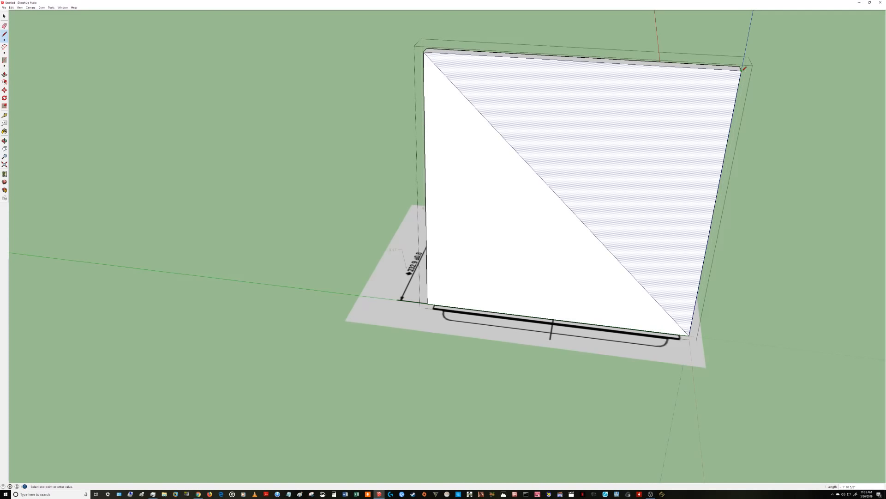
{"action": "left_click", "coordinate": [740, 70]}
{"action": "left_click", "coordinate": [428, 304]}
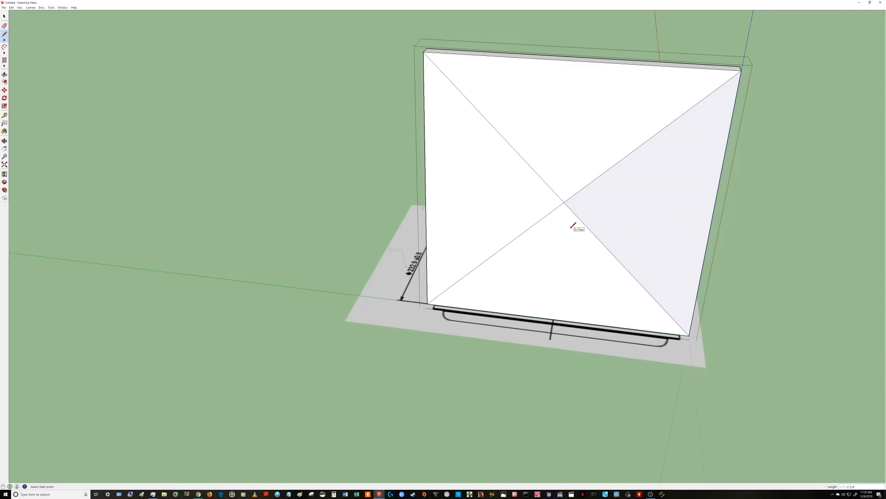
- Examine the diameter dimensions on the drawing beside the slab to find the size for the circular cut-out
{"action": "key", "text": "c"}
{"action": "middle_click_drag", "start_coordinate": [694, 332], "coordinate": [387, 344]}
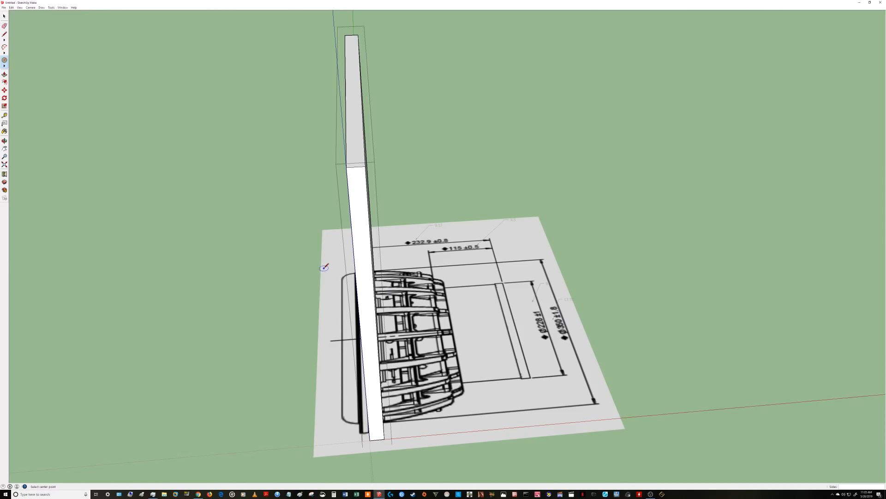
{"action": "middle_click_drag", "start_coordinate": [325, 268], "coordinate": [492, 238]}
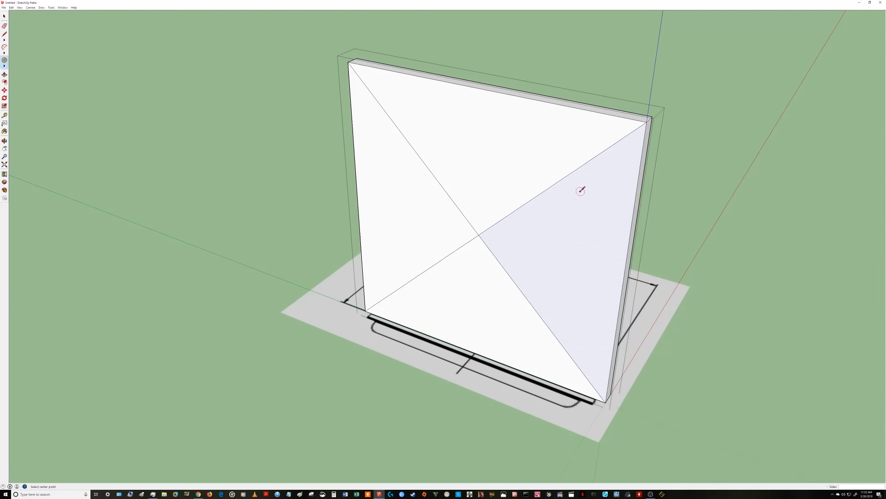
{"action": "middle_click_drag", "start_coordinate": [588, 189], "coordinate": [551, 268]}
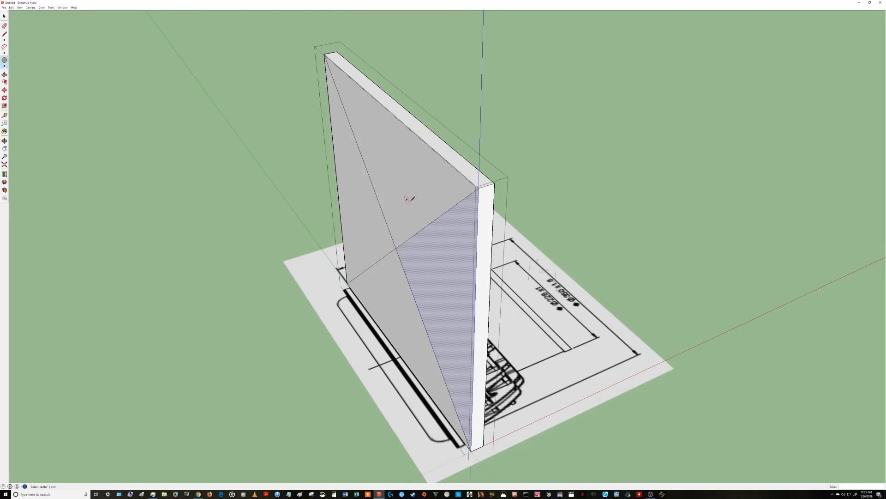
{"action": "middle_click_drag", "start_coordinate": [554, 271], "coordinate": [551, 312]}
{"action": "scroll", "coordinate": [552, 314], "scroll_direction": "up", "scroll_amount": 4}
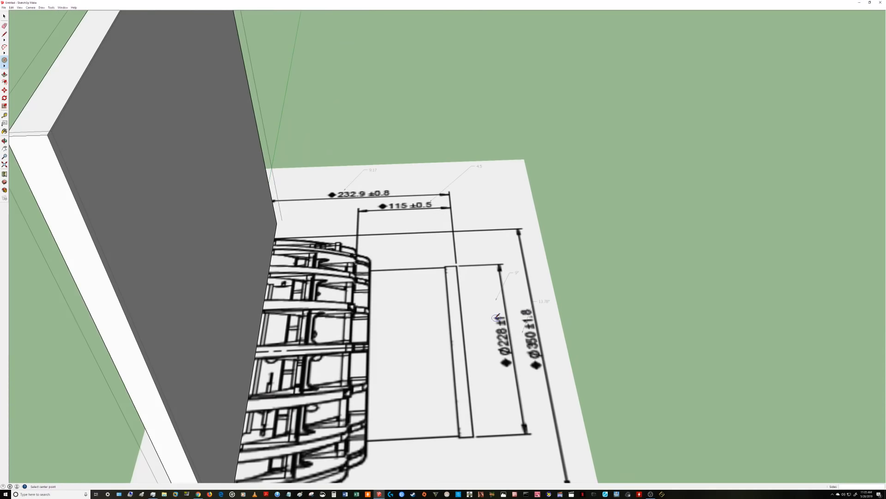
{"action": "scroll", "coordinate": [496, 318], "scroll_direction": "down", "scroll_amount": 5}
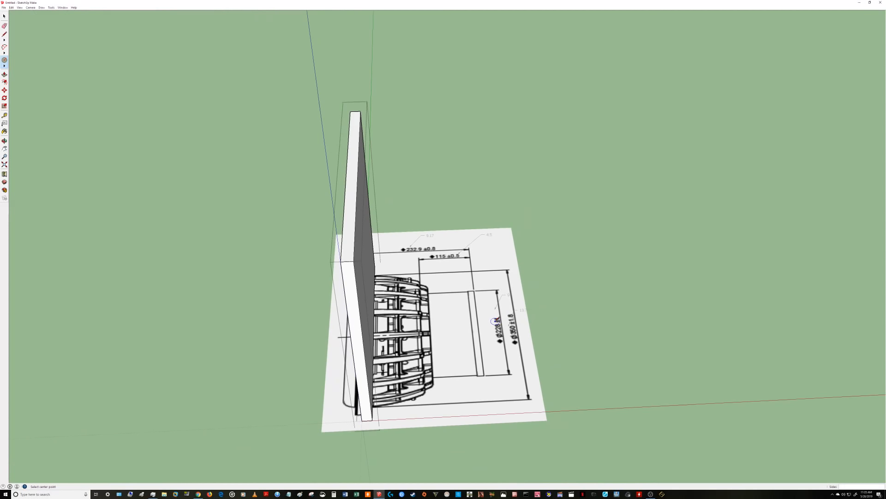
- Switch to Calculator and divide 13.78 by 2 to get the circle's radius
{"action": "left_click", "coordinate": [333, 493]}
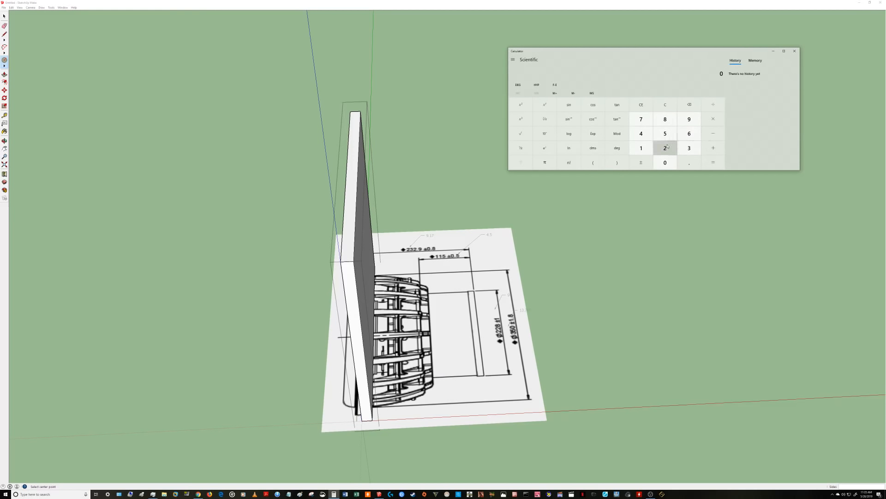
{"action": "left_click", "coordinate": [641, 147]}
{"action": "left_click", "coordinate": [690, 148]}
{"action": "left_click", "coordinate": [689, 162]}
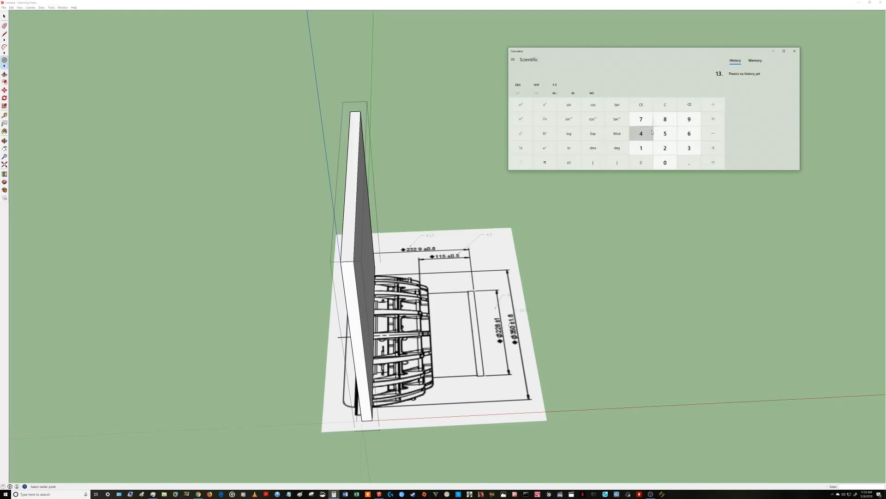
{"action": "left_click", "coordinate": [641, 119]}
{"action": "left_click", "coordinate": [665, 119]}
{"action": "left_click", "coordinate": [713, 104]}
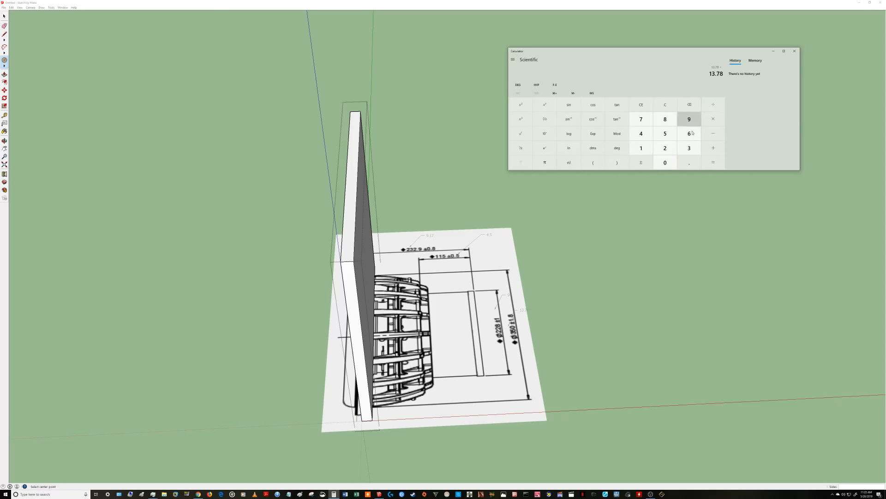
{"action": "left_click", "coordinate": [665, 148]}
{"action": "left_click", "coordinate": [709, 160]}
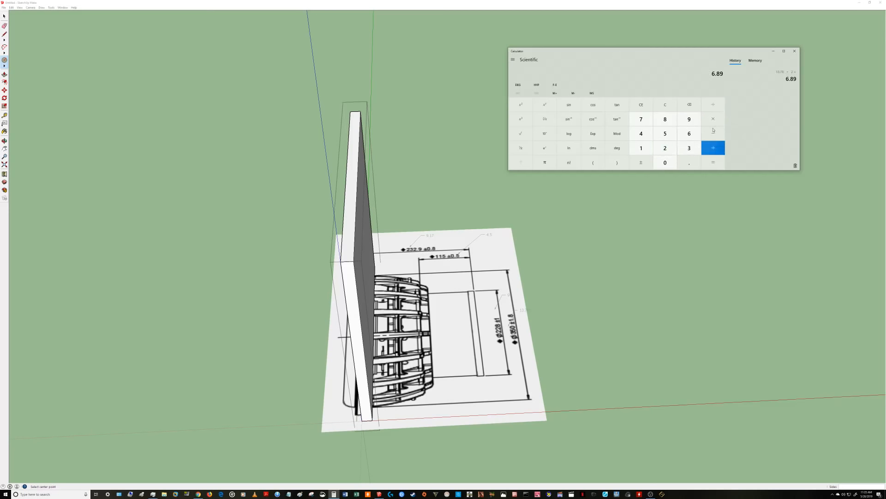
- Switch back to SketchUp and draw a 6.89" radius circle centered where the diagonals cross on the slab's large outer face
{"action": "mouse_move", "coordinate": [475, 138]}
{"action": "middle_mouse_down"}
{"action": "mouse_move", "coordinate": [395, 208]}
{"action": "mouse_move", "coordinate": [679, 112]}
{"action": "mouse_move", "coordinate": [508, 238]}
{"action": "middle_mouse_up"}
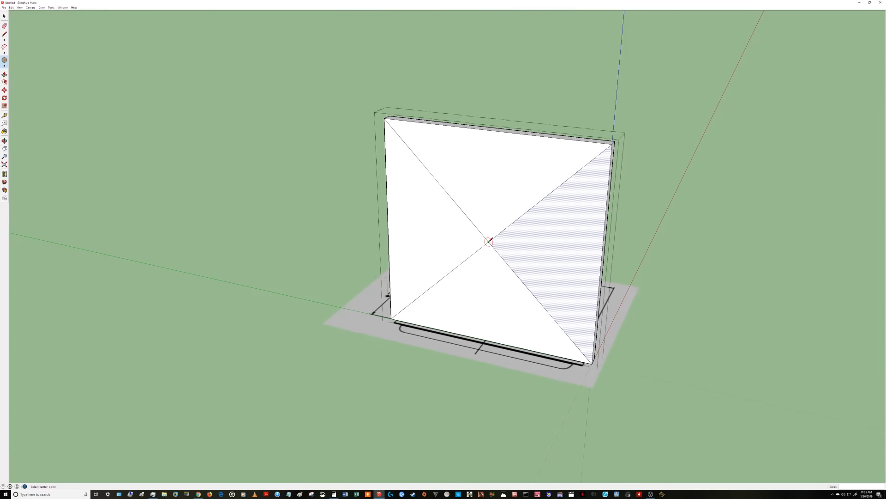
{"action": "left_click", "coordinate": [489, 241]}
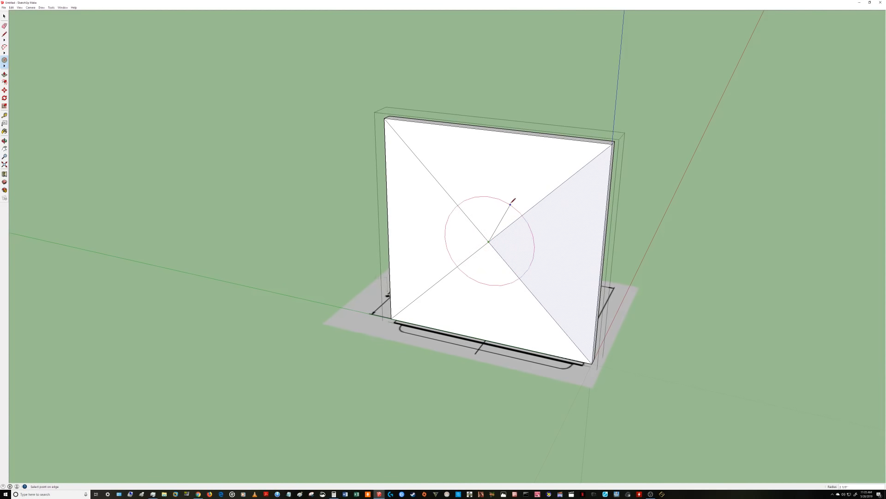
{"action": "left_click", "coordinate": [536, 152]}
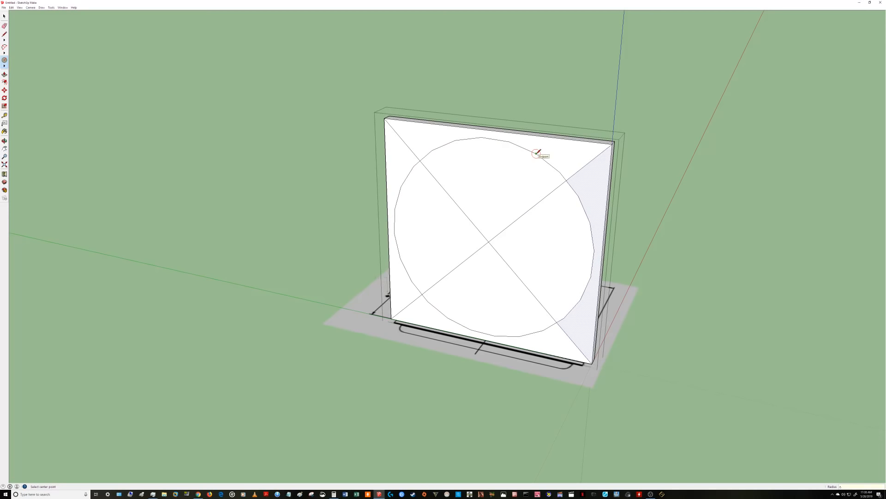
{"action": "key", "text": "Return"}
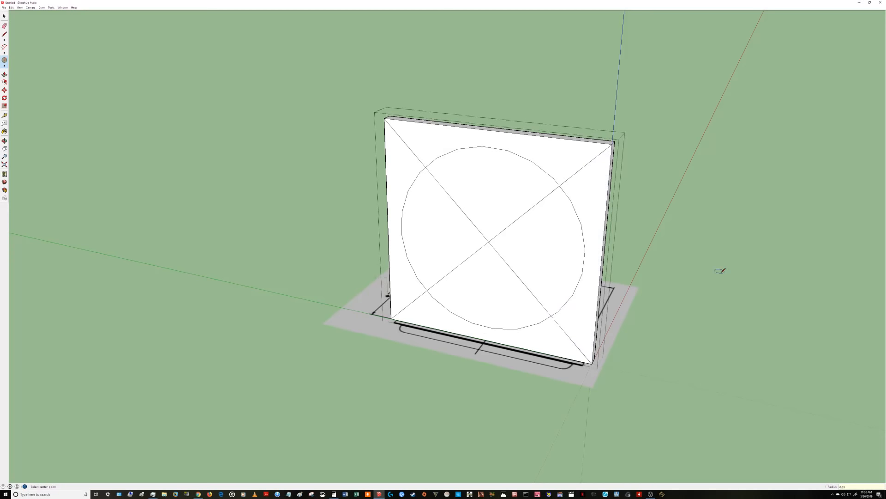
{"action": "mouse_move", "coordinate": [722, 271]}
{"action": "middle_mouse_down"}
{"action": "mouse_move", "coordinate": [447, 359]}
{"action": "mouse_move", "coordinate": [652, 300]}
{"action": "mouse_move", "coordinate": [724, 259]}
{"action": "middle_mouse_up"}
- Erase the diagonal construction lines inside and outside the circle on the slab's large outer face
{"action": "key", "text": "c"}
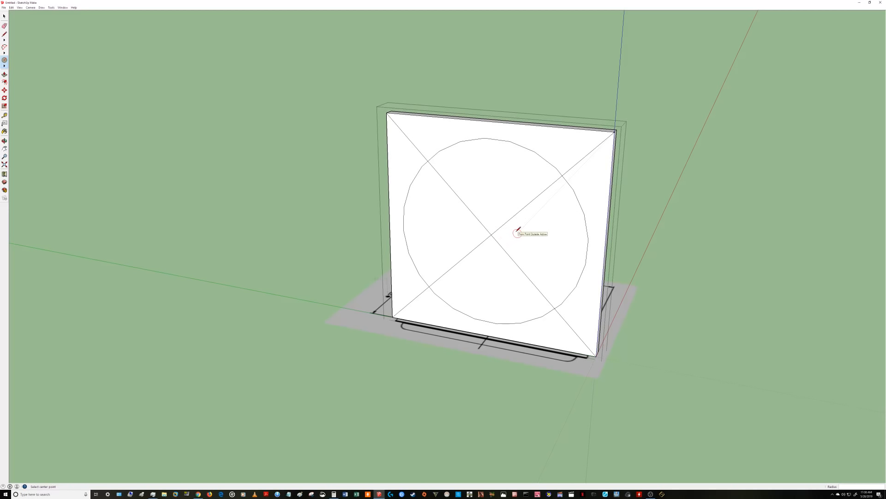
{"action": "key", "text": "e"}
{"action": "mouse_move", "coordinate": [516, 232]}
{"action": "left_mouse_down"}
{"action": "mouse_move", "coordinate": [500, 212]}
{"action": "mouse_move", "coordinate": [493, 247]}
{"action": "mouse_move", "coordinate": [515, 229]}
{"action": "left_mouse_up"}
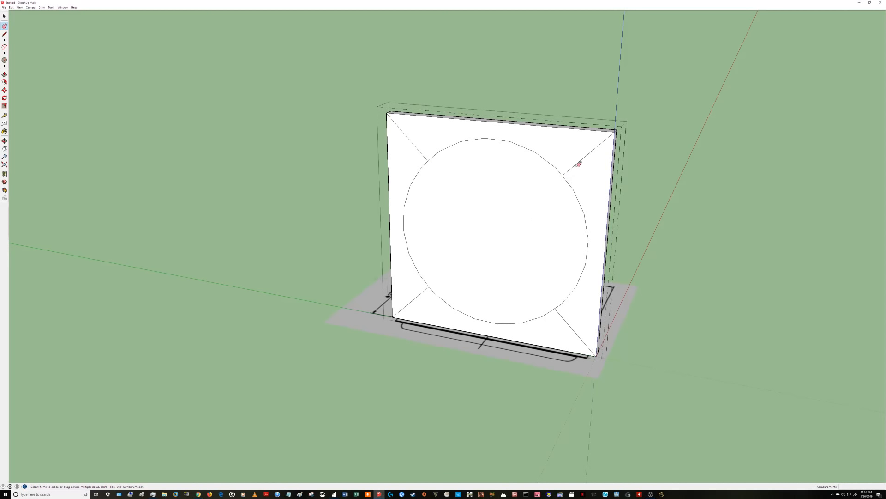
{"action": "left_click", "coordinate": [406, 135]}
{"action": "left_click", "coordinate": [417, 298]}
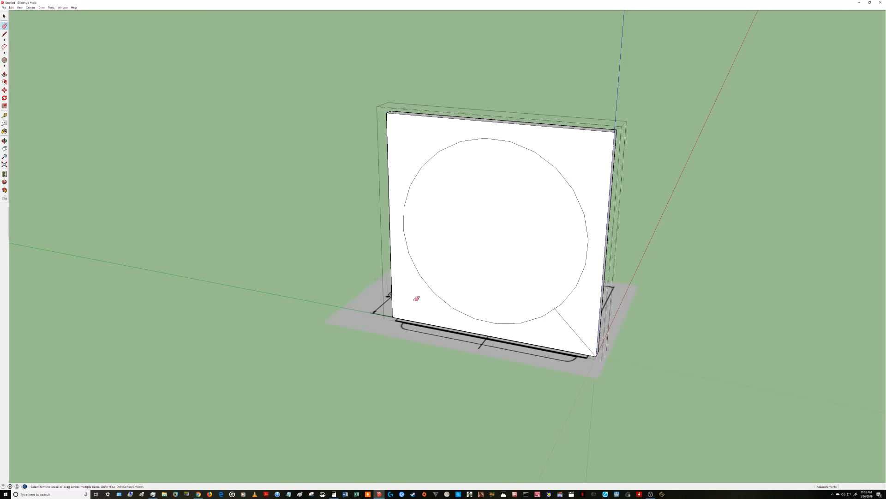
{"action": "left_click", "coordinate": [572, 324]}
{"action": "middle_click_drag", "start_coordinate": [554, 248], "coordinate": [474, 241]}
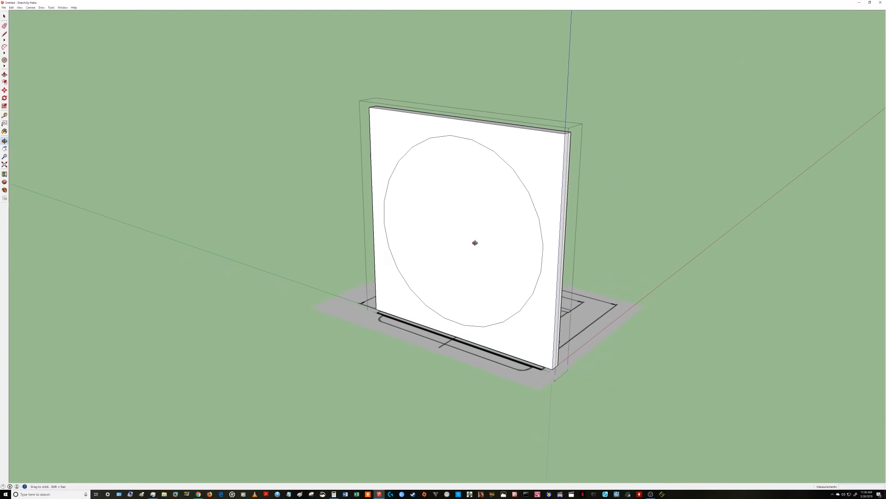
{"action": "mouse_move", "coordinate": [495, 172]}
{"action": "middle_mouse_down"}
{"action": "mouse_move", "coordinate": [386, 277]}
{"action": "mouse_move", "coordinate": [281, 317]}
{"action": "mouse_move", "coordinate": [234, 291]}
{"action": "mouse_move", "coordinate": [593, 204]}
{"action": "mouse_move", "coordinate": [563, 192]}
{"action": "middle_mouse_up"}
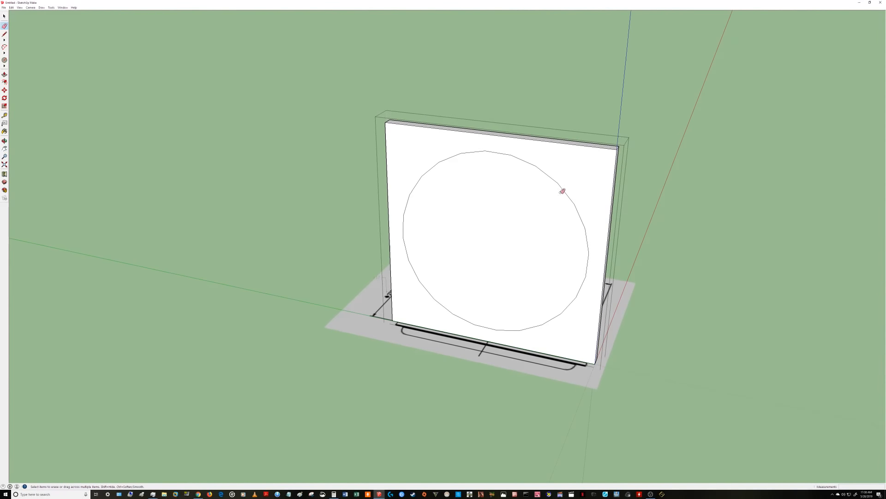
- Push the circular face through the slab's full thickness to cut a round opening
{"action": "middle_click_drag", "start_coordinate": [516, 230], "coordinate": [447, 269]}
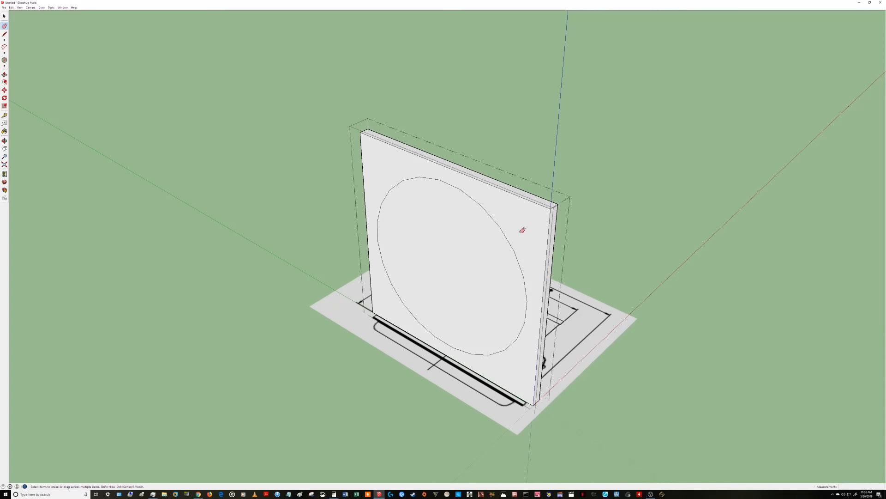
{"action": "key", "text": "p"}
{"action": "left_click_drag", "start_coordinate": [475, 237], "coordinate": [422, 224]}
{"action": "mouse_move", "coordinate": [359, 252]}
{"action": "left_mouse_down"}
{"action": "mouse_move", "coordinate": [311, 283]}
{"action": "mouse_move", "coordinate": [439, 261]}
{"action": "mouse_move", "coordinate": [716, 170]}
{"action": "mouse_move", "coordinate": [277, 222]}
{"action": "mouse_move", "coordinate": [285, 230]}
{"action": "mouse_move", "coordinate": [435, 198]}
{"action": "mouse_move", "coordinate": [434, 154]}
{"action": "mouse_move", "coordinate": [406, 229]}
{"action": "mouse_move", "coordinate": [450, 164]}
{"action": "left_mouse_up"}
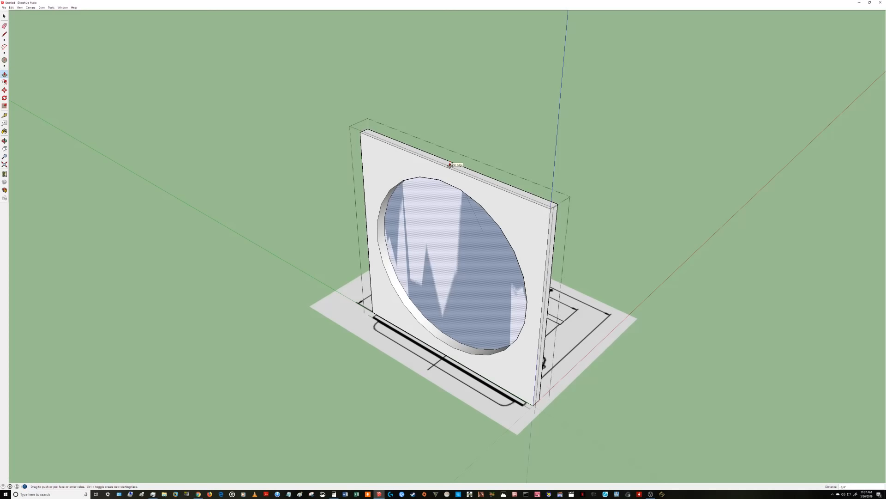
{"action": "left_click_drag", "start_coordinate": [450, 165], "coordinate": [450, 163]}
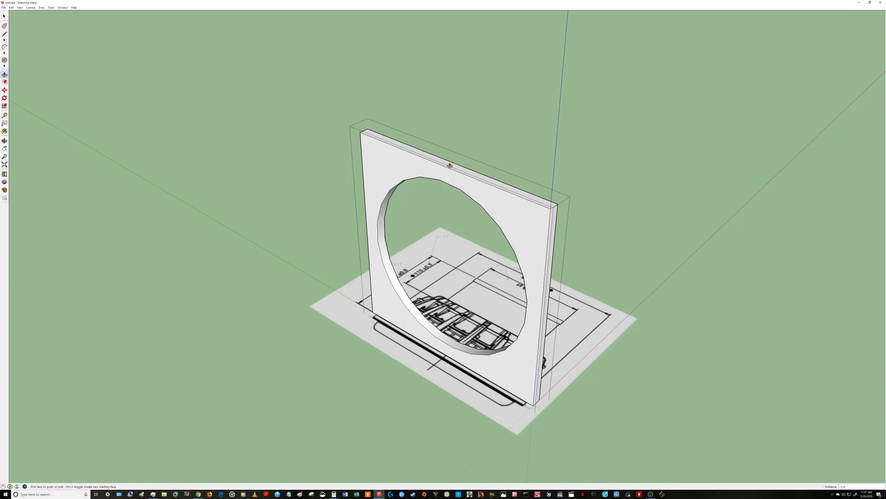
- Close the slab group and examine the round opening from several sides against the drawing beneath it
{"action": "middle_click_drag", "start_coordinate": [732, 363], "coordinate": [601, 388]}
{"action": "key", "text": "p"}
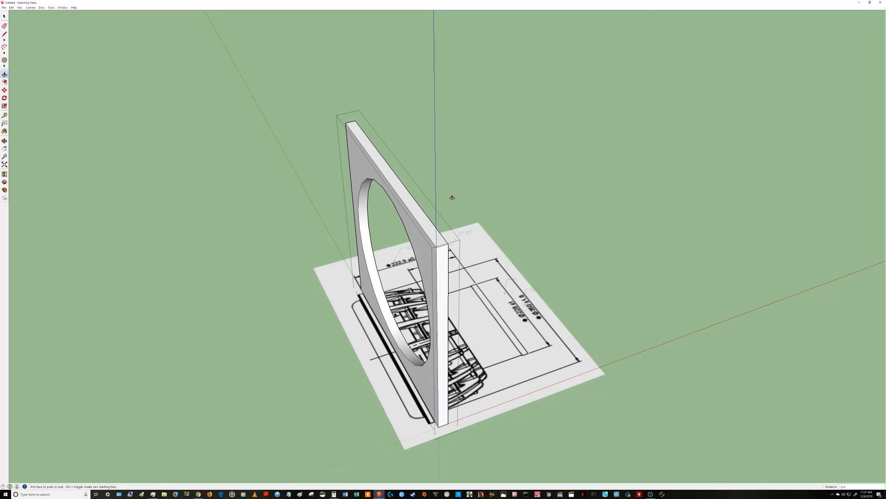
{"action": "key", "text": "space"}
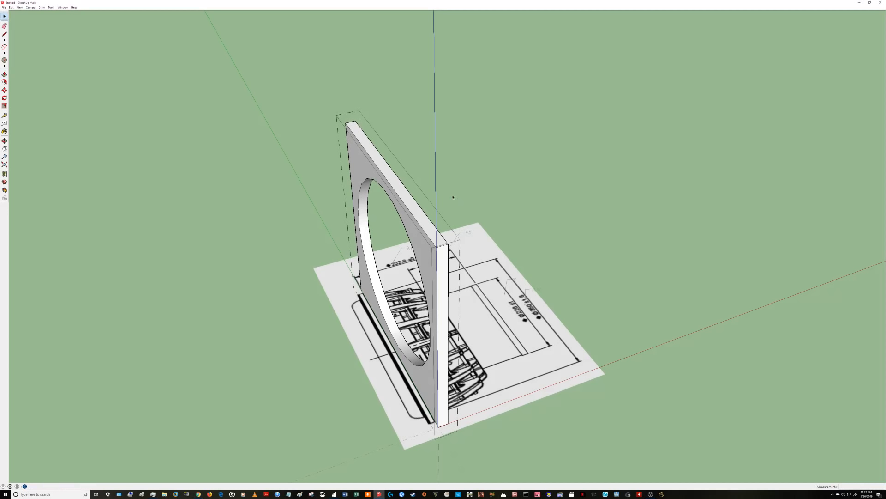
{"action": "left_click", "coordinate": [453, 197]}
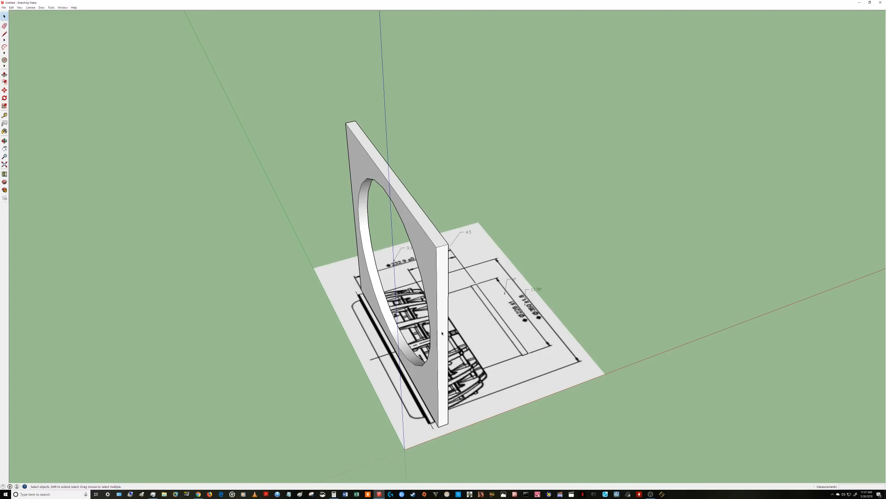
{"action": "mouse_move", "coordinate": [321, 287]}
{"action": "middle_mouse_down"}
{"action": "mouse_move", "coordinate": [683, 289]}
{"action": "mouse_move", "coordinate": [275, 309]}
{"action": "mouse_move", "coordinate": [212, 301]}
{"action": "mouse_move", "coordinate": [268, 263]}
{"action": "mouse_move", "coordinate": [418, 248]}
{"action": "mouse_move", "coordinate": [384, 294]}
{"action": "mouse_move", "coordinate": [368, 293]}
{"action": "middle_mouse_up"}
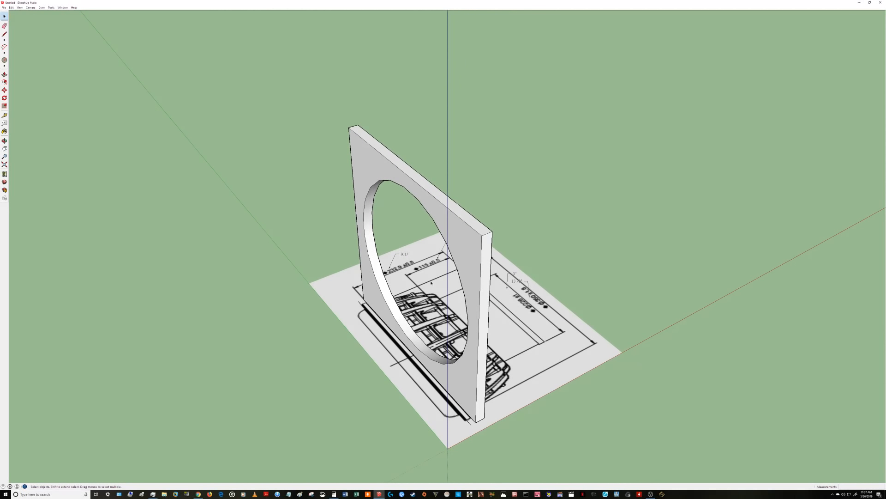
{"action": "middle_click_drag", "start_coordinate": [382, 268], "coordinate": [536, 235]}
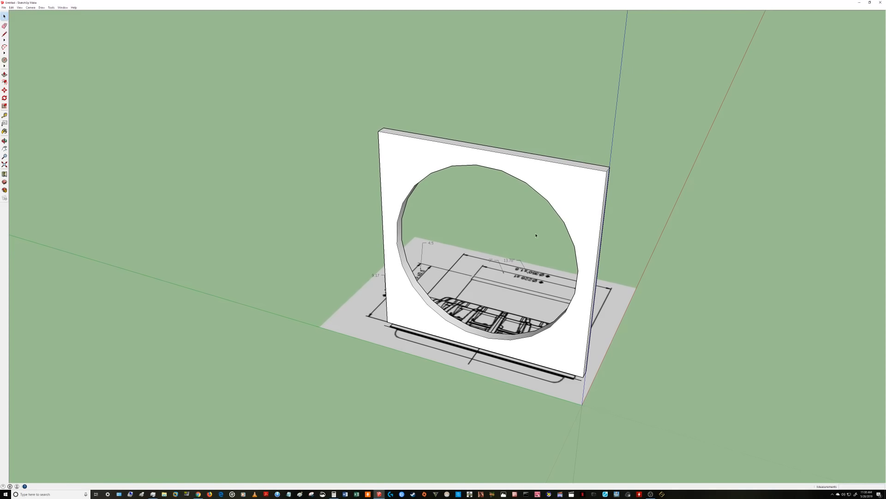
{"action": "middle_click_drag", "start_coordinate": [650, 239], "coordinate": [391, 288]}
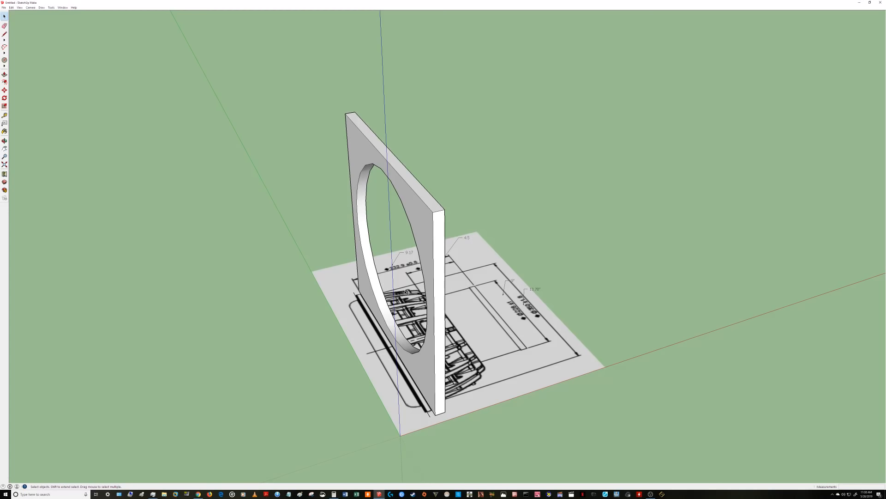
- Undo the round opening, the erased diagonals and the circle, leaving only the two crossing diagonals on the slab
{"action": "key", "text": "ctrl+z"}
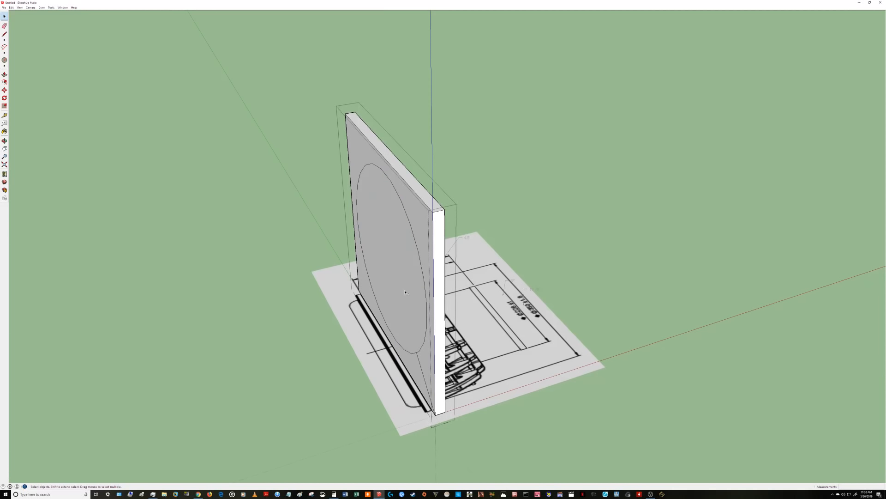
{"action": "key", "text": "ctrl+z"}
{"action": "left_click", "coordinate": [11, 7]}
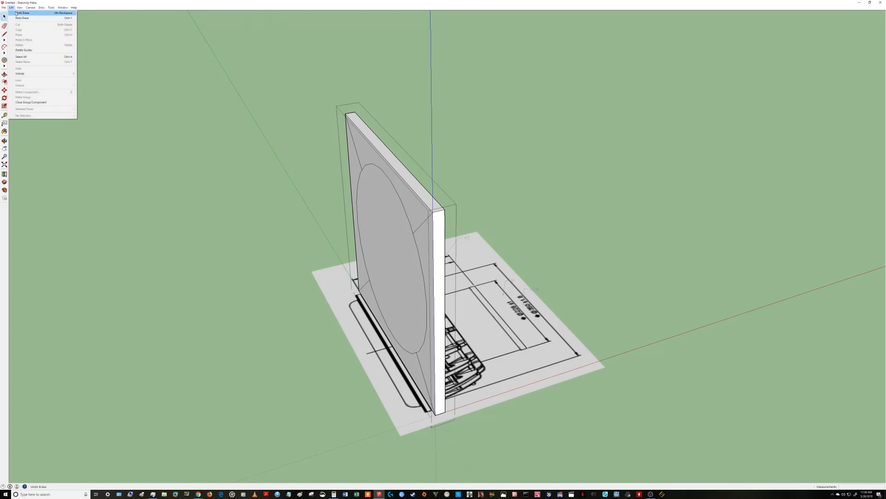
{"action": "left_click", "coordinate": [401, 189]}
{"action": "left_click", "coordinate": [389, 203]}
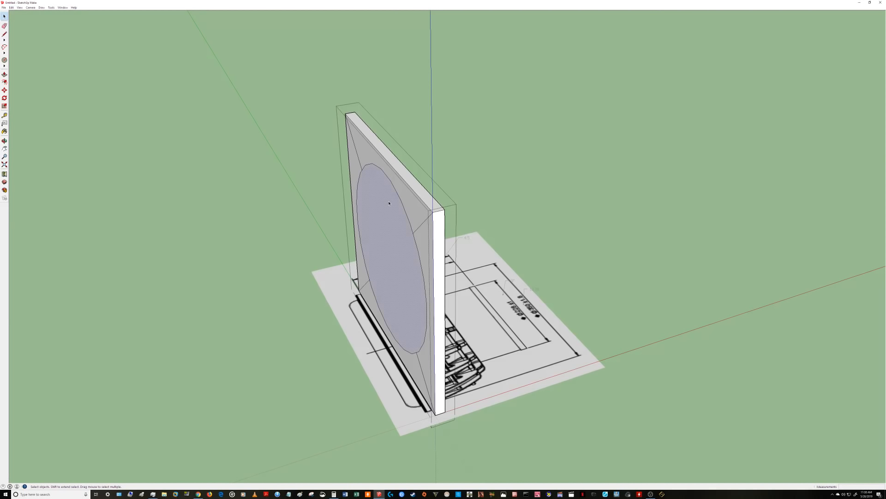
{"action": "key", "text": "ctrl+z"}
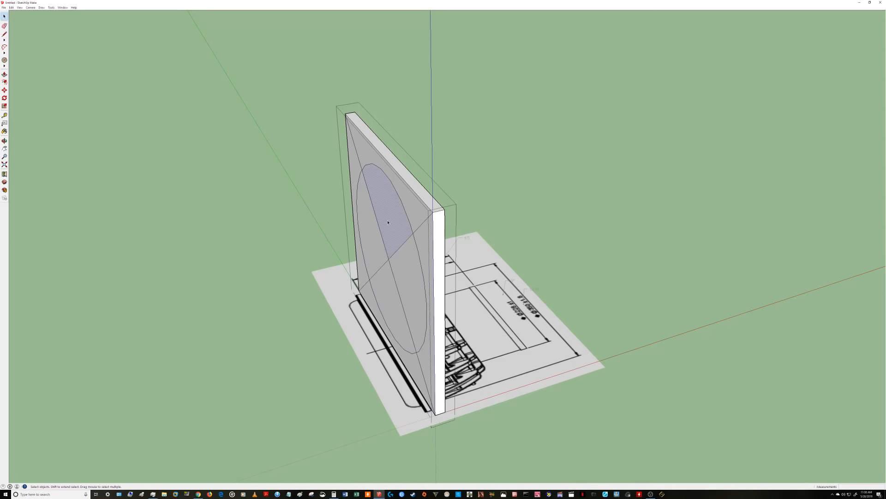
{"action": "key", "text": "ctrl+z"}
- Close the slab group and place a copy of the whole slab a short distance behind it along the red axis
{"action": "middle_click_drag", "start_coordinate": [382, 253], "coordinate": [530, 210]}
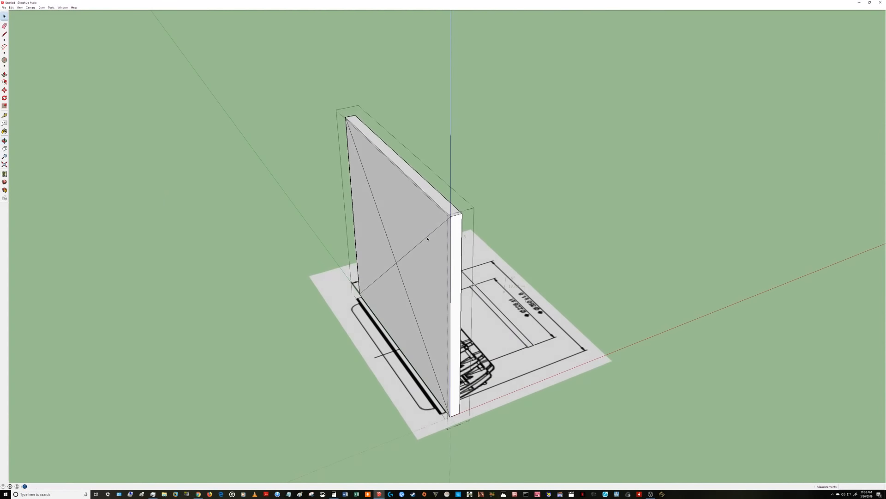
{"action": "left_click", "coordinate": [526, 210]}
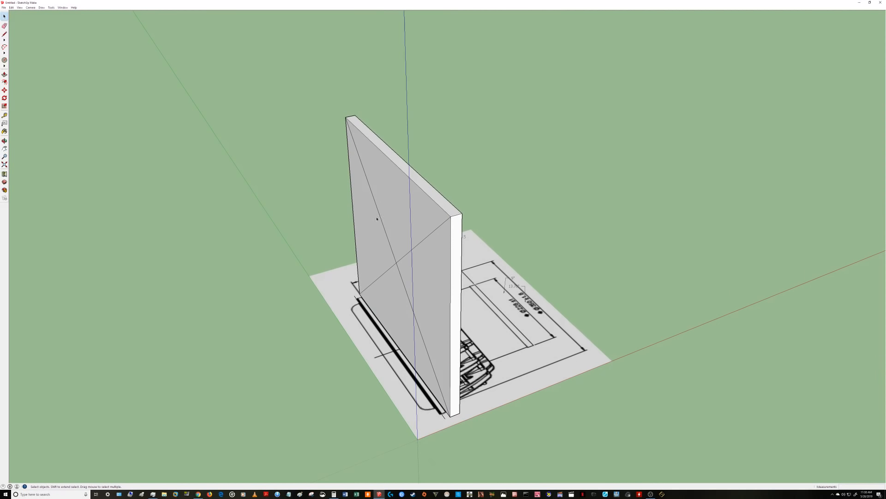
{"action": "middle_click_drag", "start_coordinate": [376, 219], "coordinate": [526, 242]}
{"action": "middle_click_drag", "start_coordinate": [558, 198], "coordinate": [463, 261]}
{"action": "left_click", "coordinate": [490, 262]}
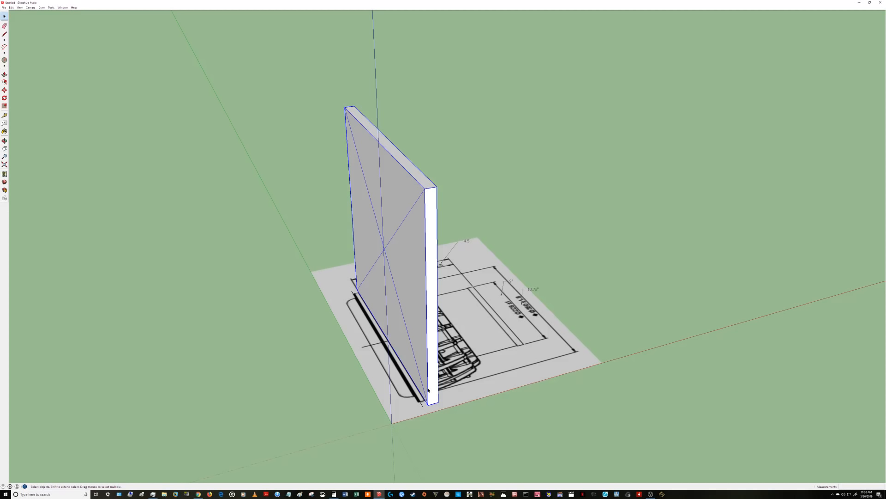
{"action": "key", "text": "m"}
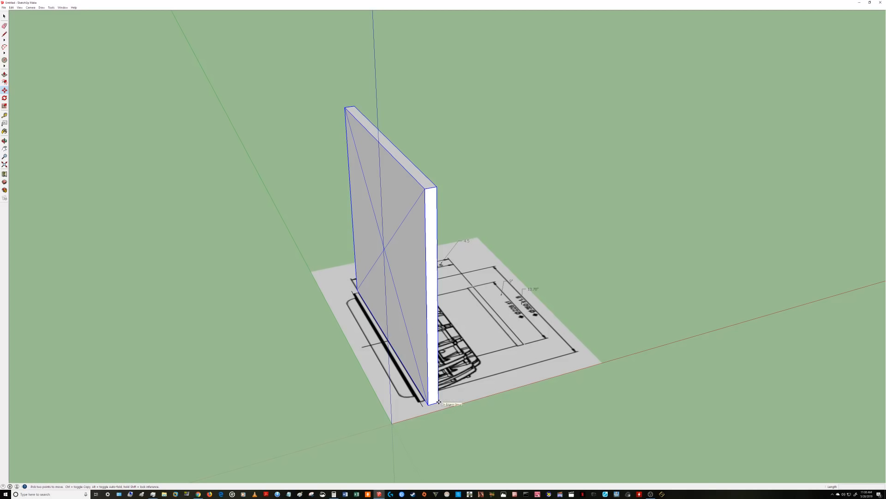
{"action": "left_click", "coordinate": [429, 404]}
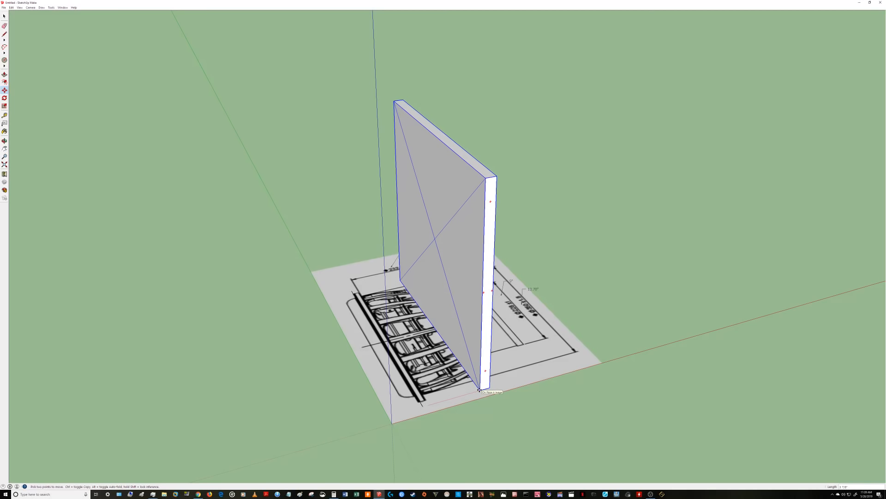
{"action": "key", "text": "ctrl"}
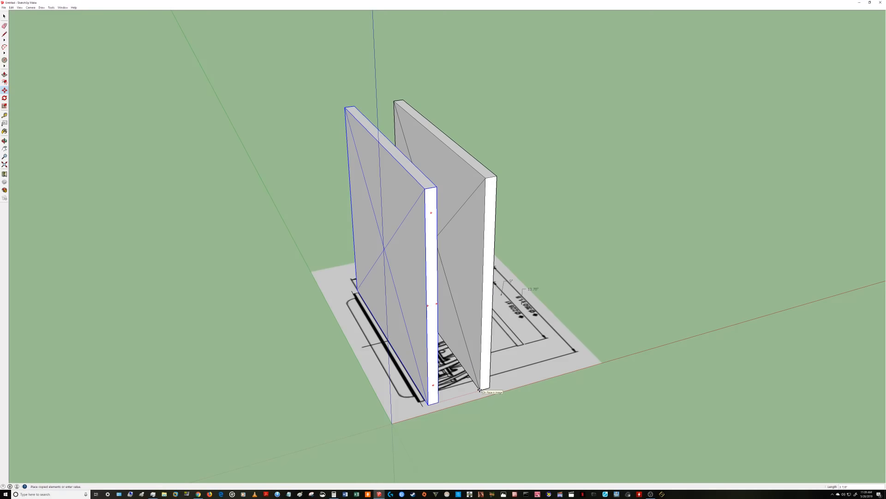
{"action": "left_click", "coordinate": [479, 390]}
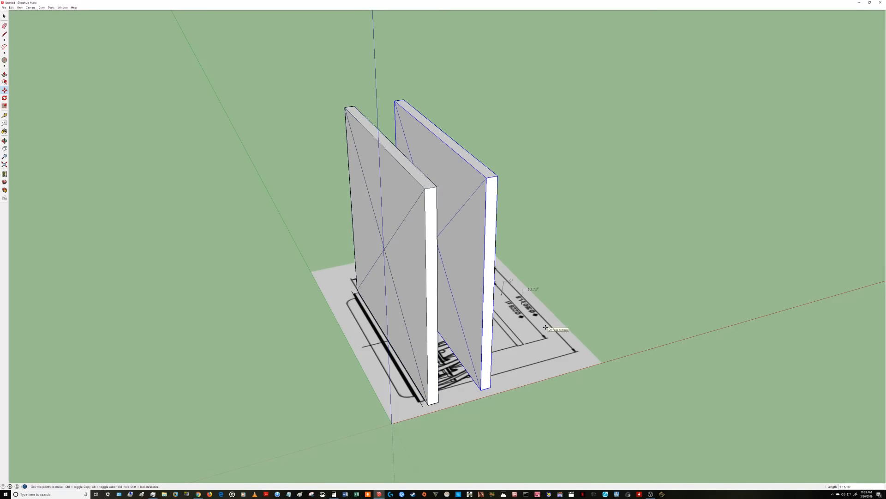
- Open the front slab group and draw a circle of radius 7.5 centred on the crossing of its diagonals
{"action": "middle_click_drag", "start_coordinate": [545, 328], "coordinate": [517, 273]}
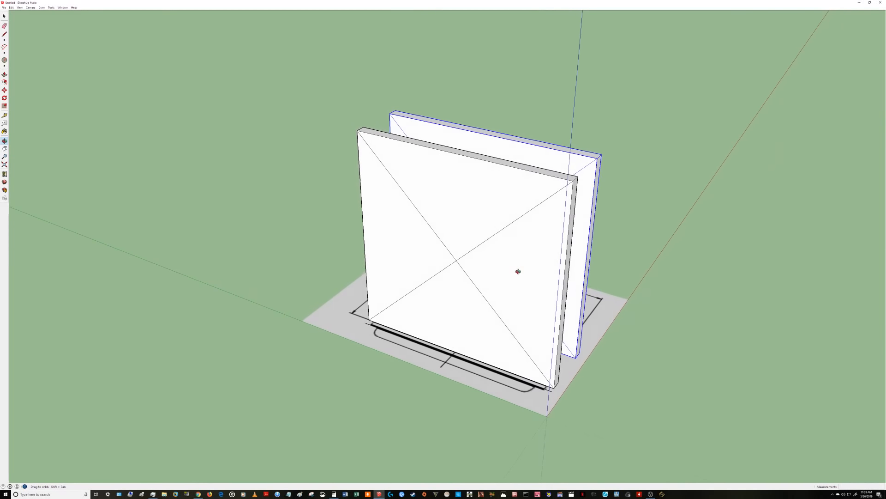
{"action": "double_click", "coordinate": [466, 268]}
{"action": "key", "text": "c"}
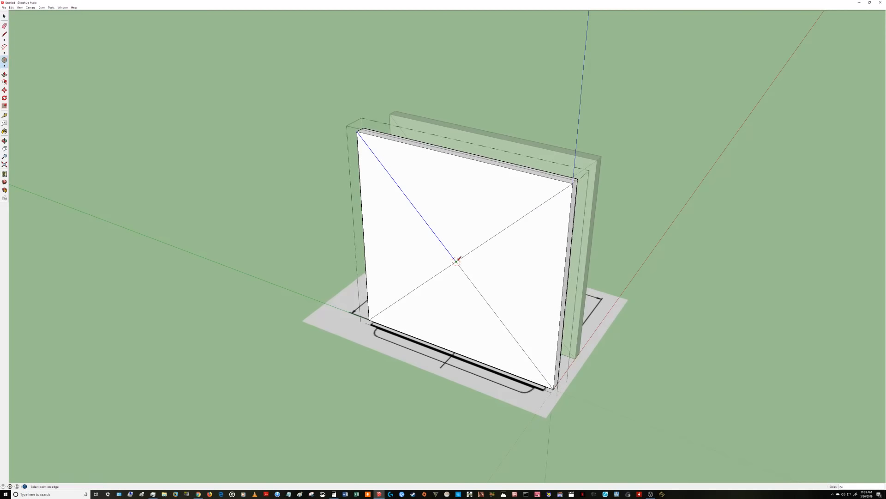
{"action": "left_click", "coordinate": [499, 198]}
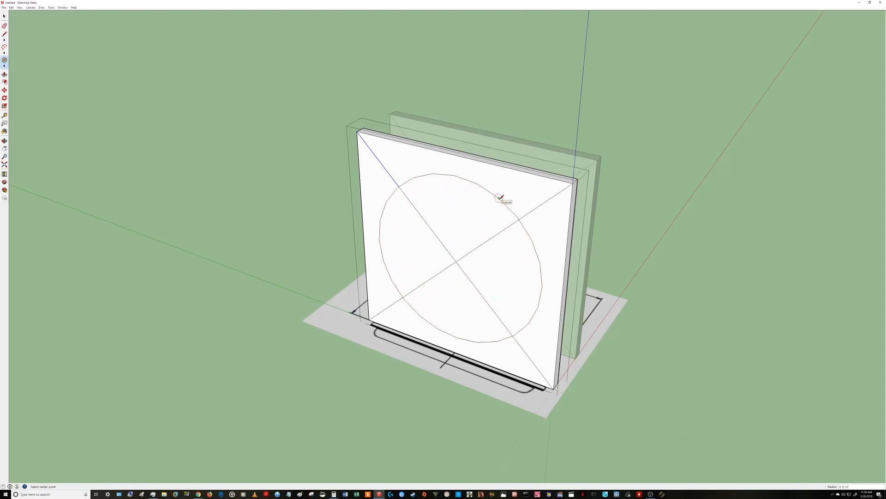
{"action": "type", "text": "7.5"}
{"action": "key", "text": "Return"}
- Erase the diagonal construction lines inside and outside the circle on the front slab's face
{"action": "middle_click_drag", "start_coordinate": [500, 199], "coordinate": [432, 217]}
{"action": "key", "text": "e"}
{"action": "mouse_move", "coordinate": [411, 235]}
{"action": "left_mouse_down"}
{"action": "mouse_move", "coordinate": [401, 267]}
{"action": "mouse_move", "coordinate": [419, 269]}
{"action": "left_mouse_up"}
{"action": "left_click_drag", "start_coordinate": [478, 225], "coordinate": [466, 212]}
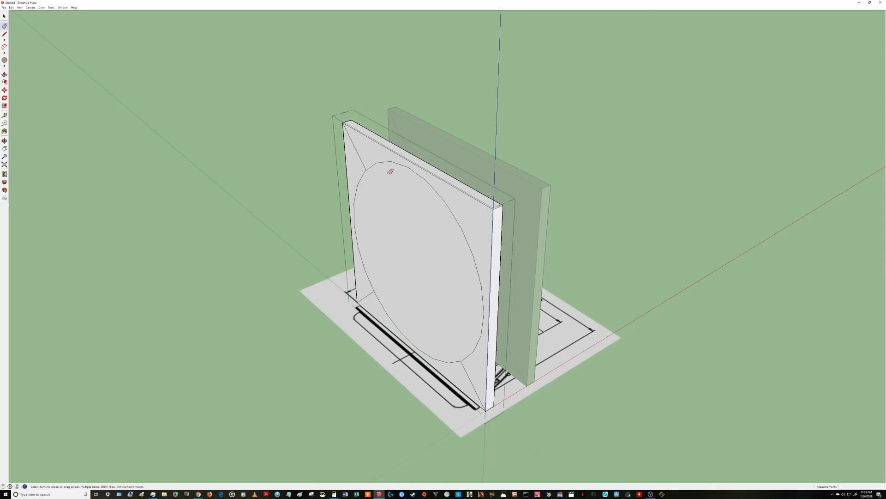
{"action": "left_click", "coordinate": [361, 157]}
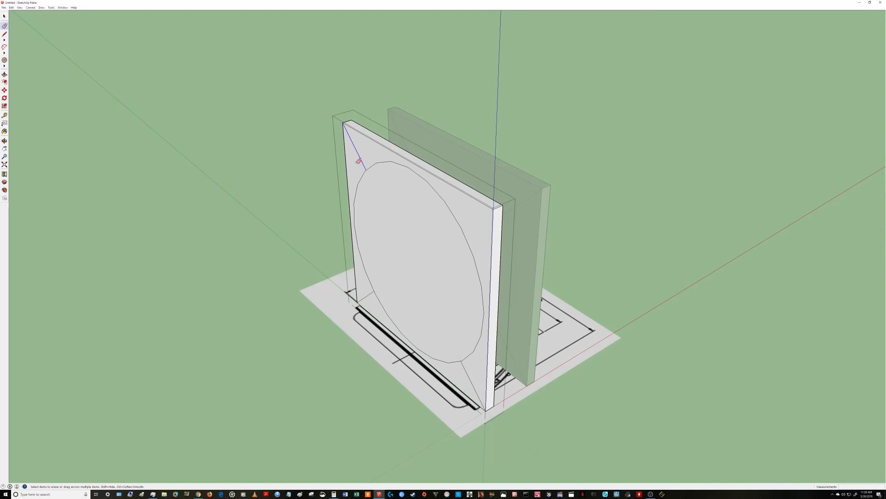
{"action": "left_click", "coordinate": [367, 297]}
{"action": "left_click", "coordinate": [467, 370]}
- Push the front slab's circular face through its full thickness to cut the opening, and close the group
{"action": "key", "text": "p"}
{"action": "left_click", "coordinate": [430, 279]}
{"action": "left_click", "coordinate": [427, 162]}
{"action": "middle_click_drag", "start_coordinate": [351, 230], "coordinate": [294, 235]}
{"action": "key", "text": "space"}
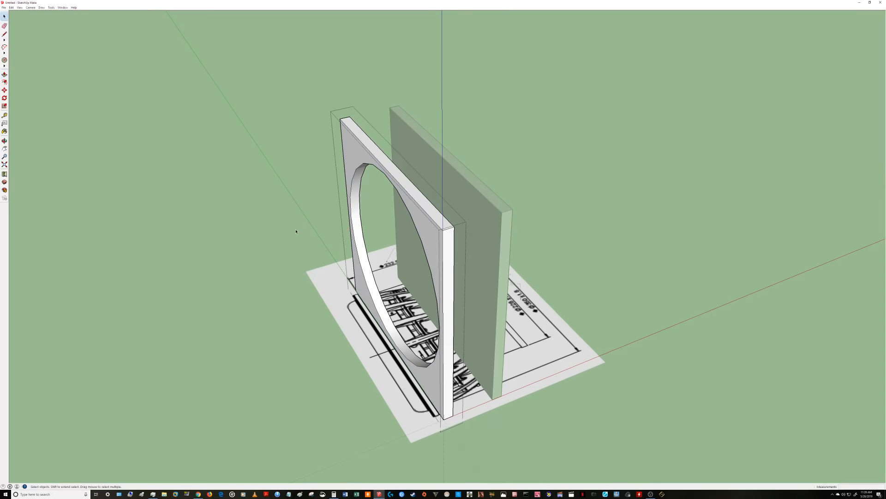
{"action": "left_click", "coordinate": [297, 230]}
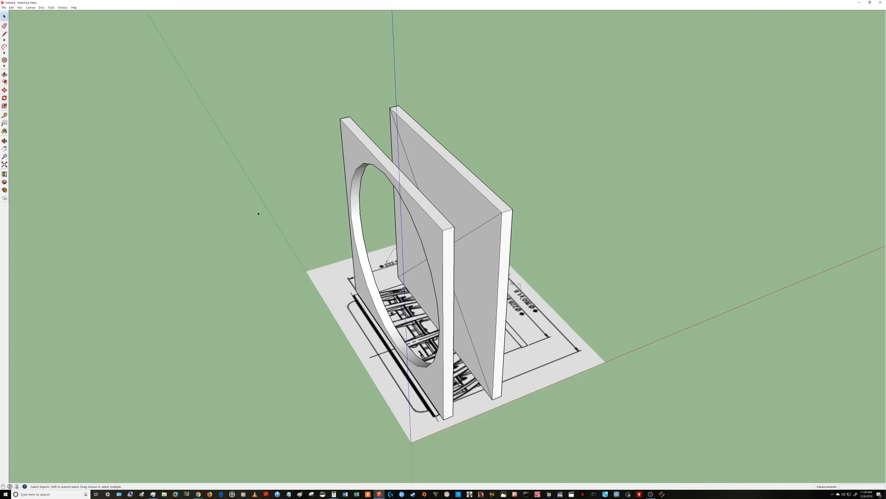
- Open the rear slab copy and draw a circle of radius 6.89, the result held in Calculator, centred on its crossing diagonals
{"action": "middle_click_drag", "start_coordinate": [315, 184], "coordinate": [480, 233]}
{"action": "double_click", "coordinate": [484, 222]}
{"action": "key", "text": "c"}
{"action": "left_click", "coordinate": [494, 236]}
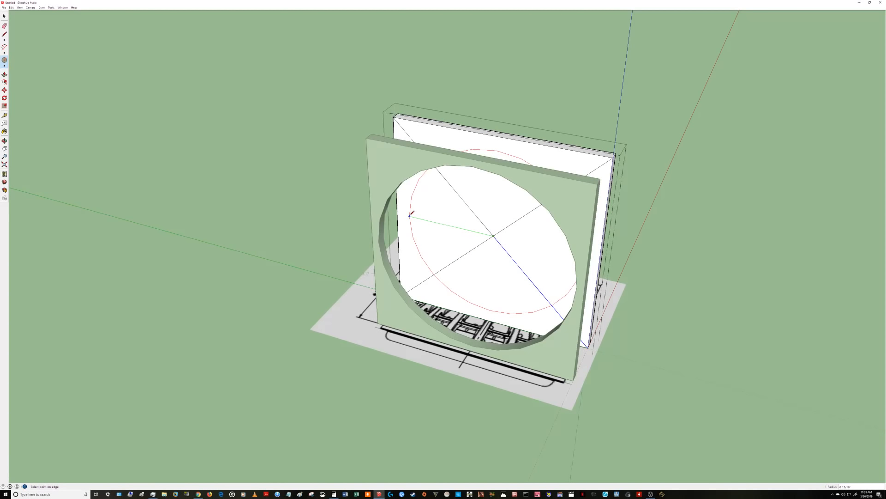
{"action": "left_click", "coordinate": [334, 494]}
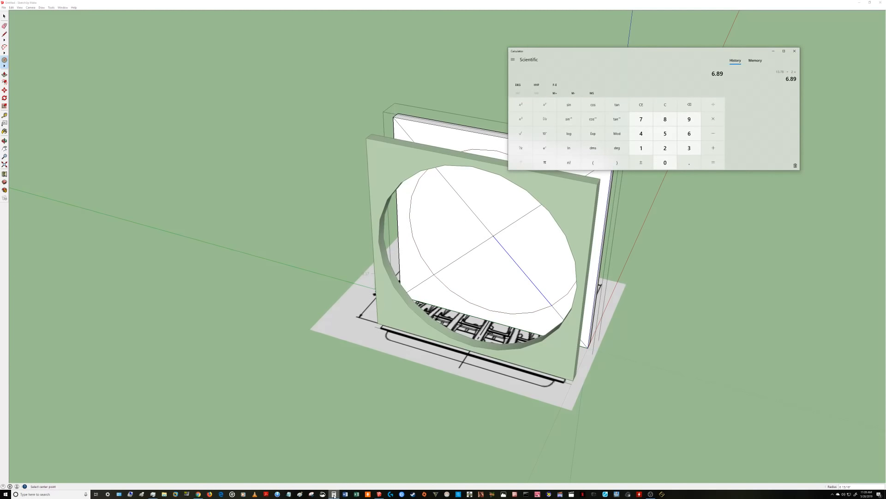
{"action": "left_click", "coordinate": [334, 494]}
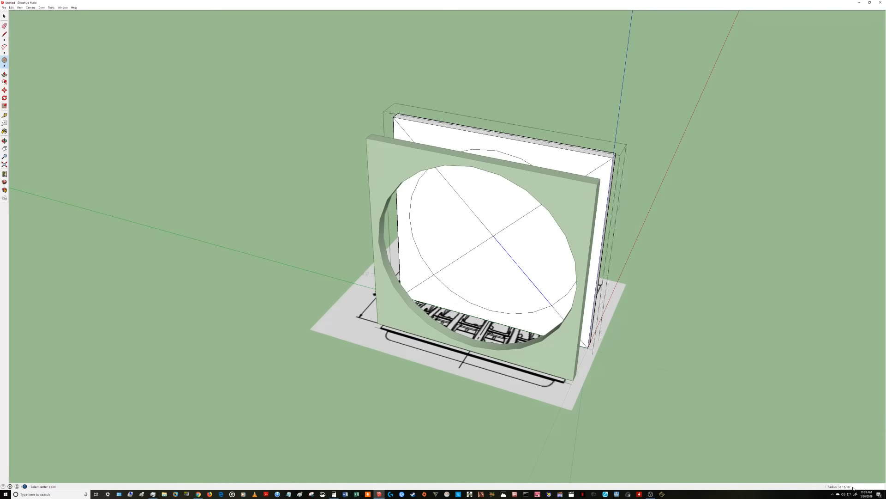
{"action": "type", "text": "6"}
{"action": "key", "text": "Return"}
- Erase the diagonal construction lines inside and outside the circle on the rear slab's face
{"action": "key", "text": "e"}
{"action": "left_click_drag", "start_coordinate": [511, 240], "coordinate": [507, 236]}
{"action": "type", "text": ".89"}
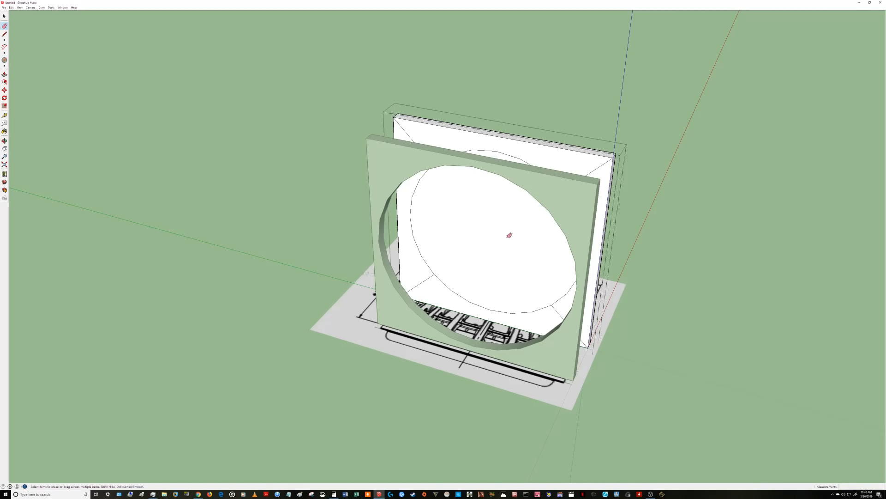
{"action": "left_click", "coordinate": [599, 168]}
{"action": "left_click", "coordinate": [409, 137]}
{"action": "left_click", "coordinate": [420, 278]}
{"action": "left_click", "coordinate": [552, 309]}
- Push the rear slab's circular face through its full thickness to cut the smaller opening, and close the group
{"action": "key", "text": "p"}
{"action": "left_click", "coordinate": [488, 237]}
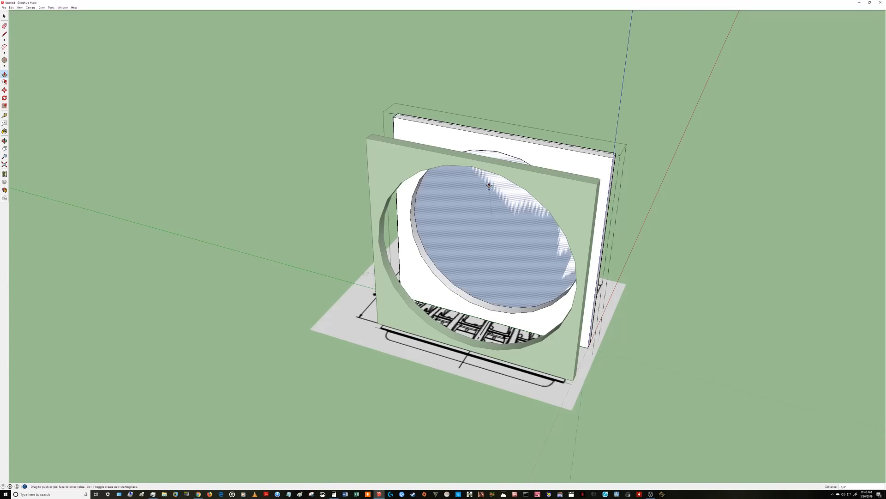
{"action": "left_click", "coordinate": [509, 172]}
{"action": "middle_click_drag", "start_coordinate": [509, 171], "coordinate": [543, 221]}
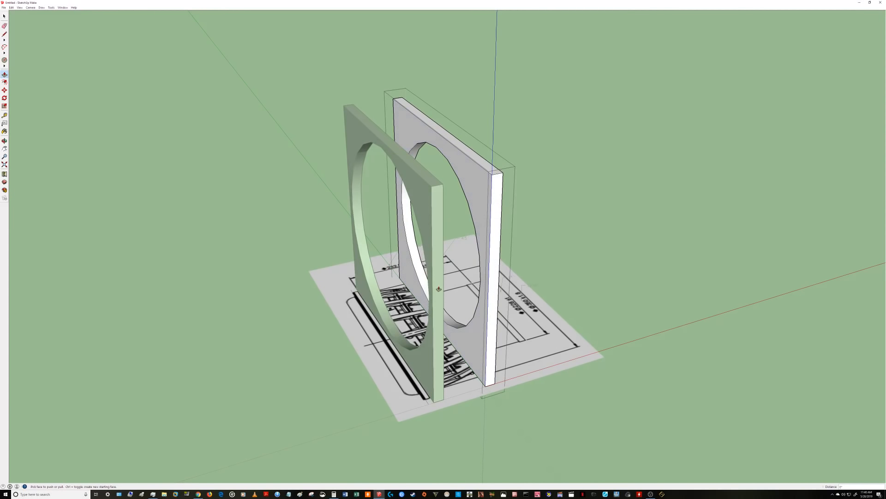
{"action": "key", "text": "space"}
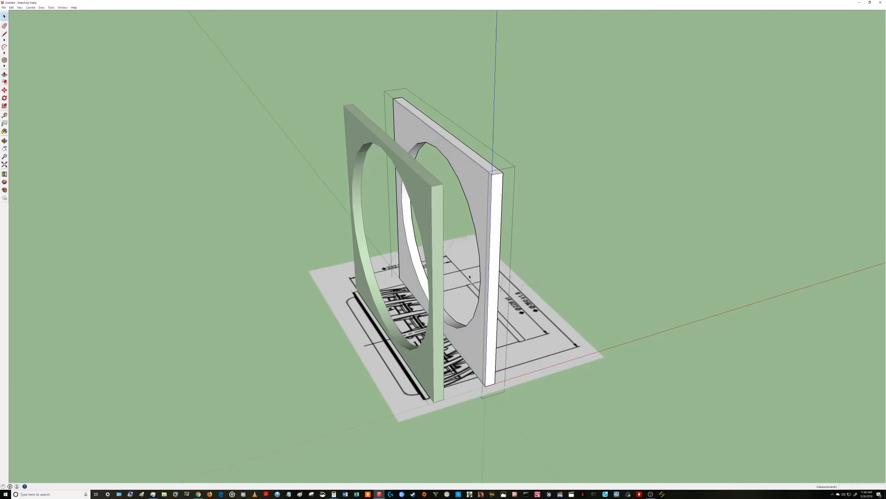
{"action": "middle_click_drag", "start_coordinate": [583, 233], "coordinate": [269, 266]}
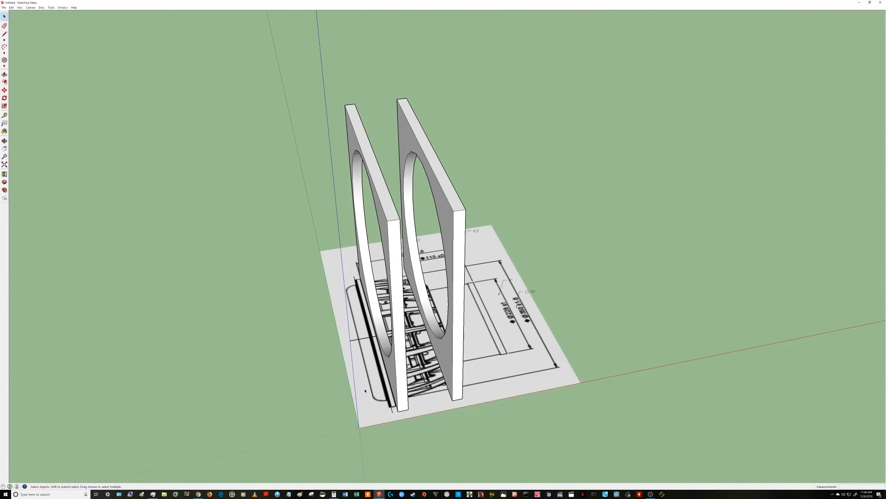
- Move the front slab so its lower back corner lands on the end of the short reference line on the drawing
{"action": "middle_click_drag", "start_coordinate": [419, 392], "coordinate": [397, 410]}
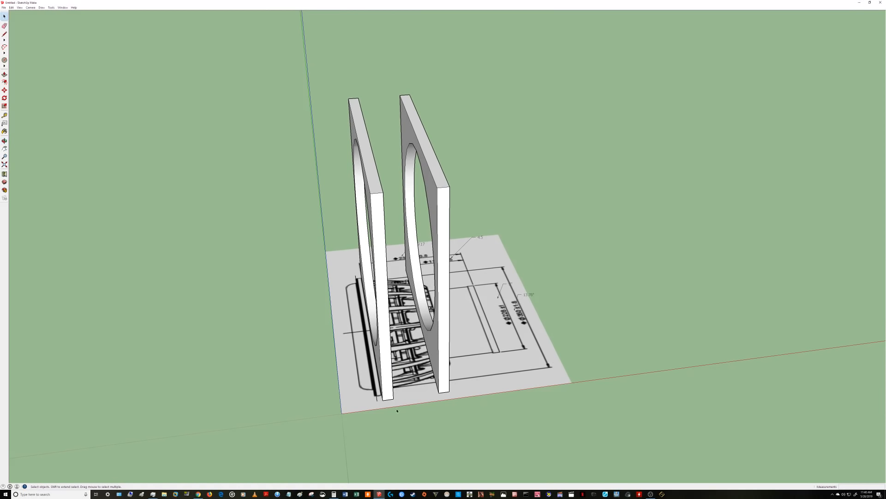
{"action": "left_click", "coordinate": [384, 368]}
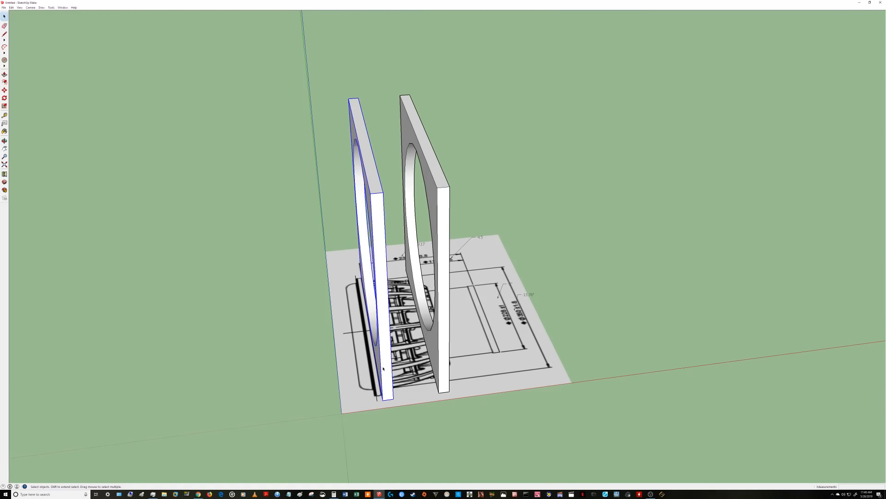
{"action": "key", "text": "m"}
{"action": "scroll", "coordinate": [393, 400], "scroll_direction": "up", "scroll_amount": 10}
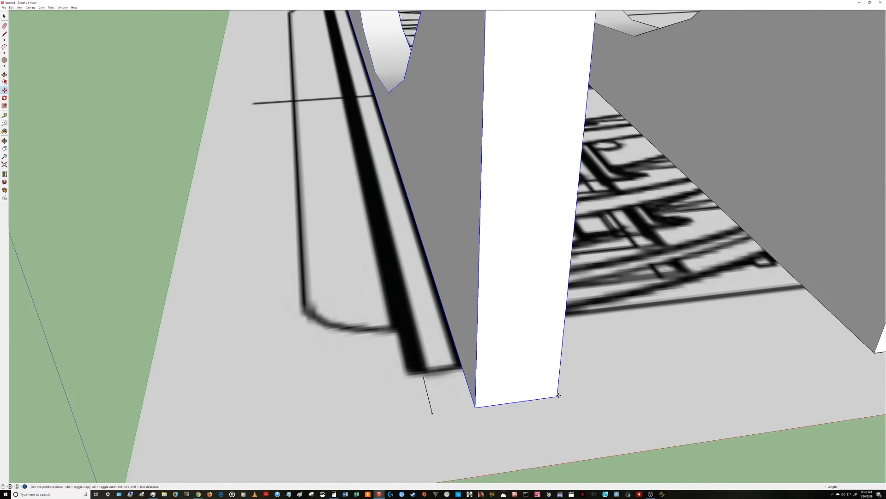
{"action": "left_click", "coordinate": [558, 396]}
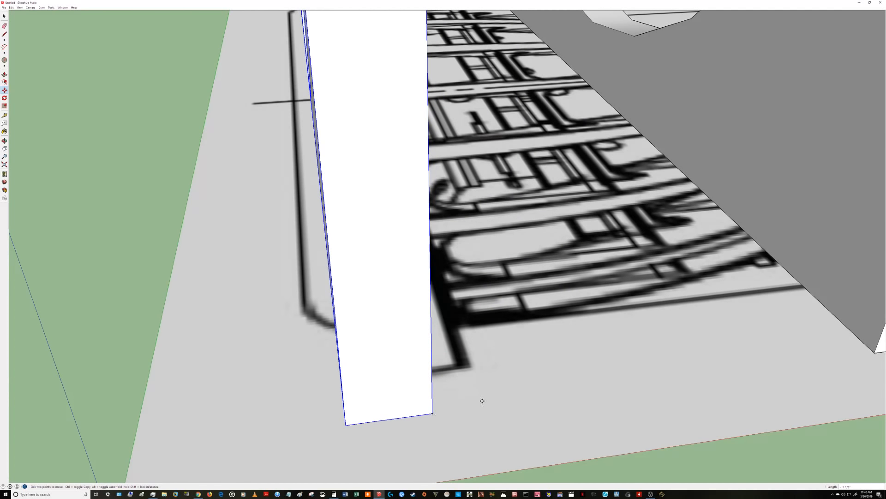
- Move the rear slab by its lower front corner to the front slab's lower back corner, joining the two flush
{"action": "scroll", "coordinate": [507, 365], "scroll_direction": "down", "scroll_amount": 3}
{"action": "right_click", "coordinate": [753, 353]}
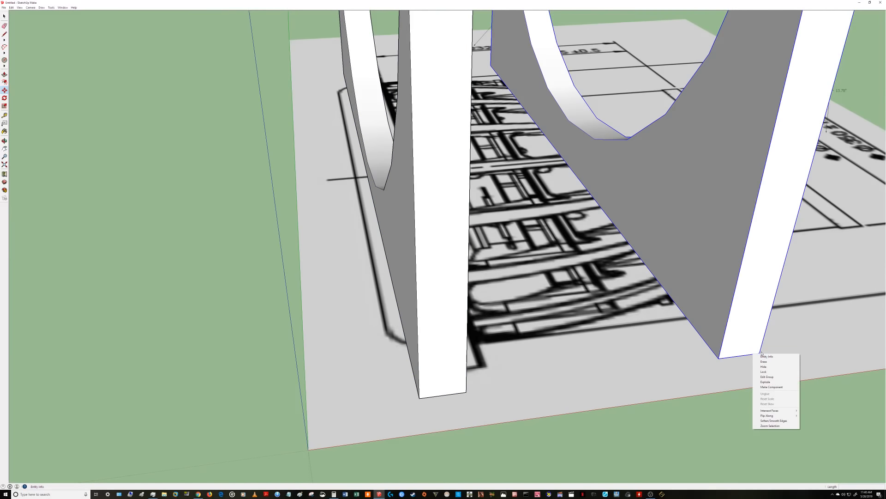
{"action": "left_click", "coordinate": [759, 351]}
{"action": "left_click", "coordinate": [759, 353]}
{"action": "right_click", "coordinate": [613, 372]}
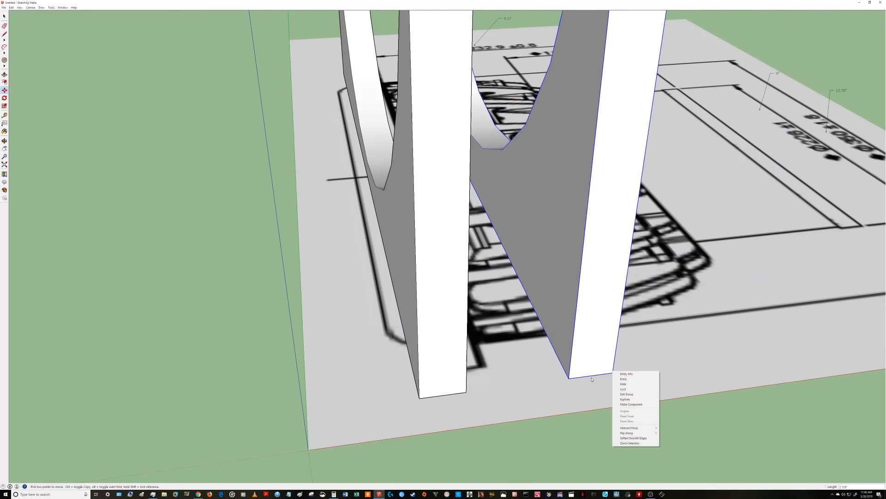
{"action": "left_click", "coordinate": [568, 379]}
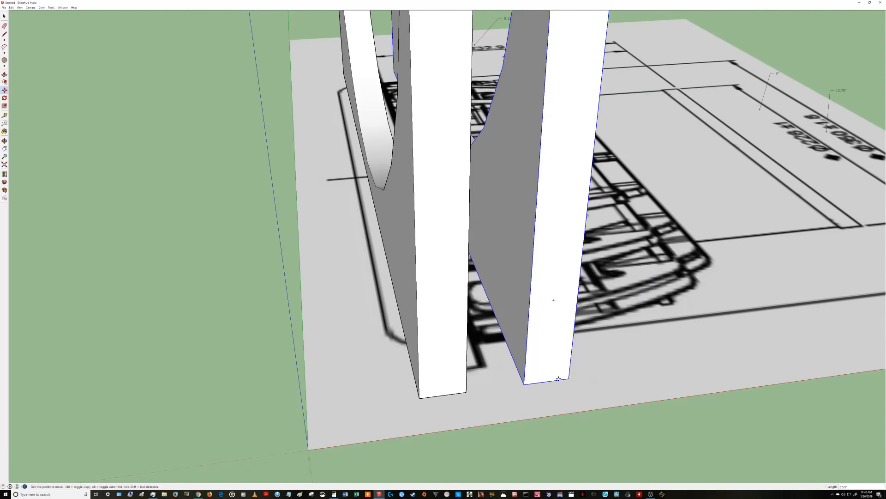
{"action": "left_click", "coordinate": [524, 384]}
{"action": "left_click", "coordinate": [466, 391]}
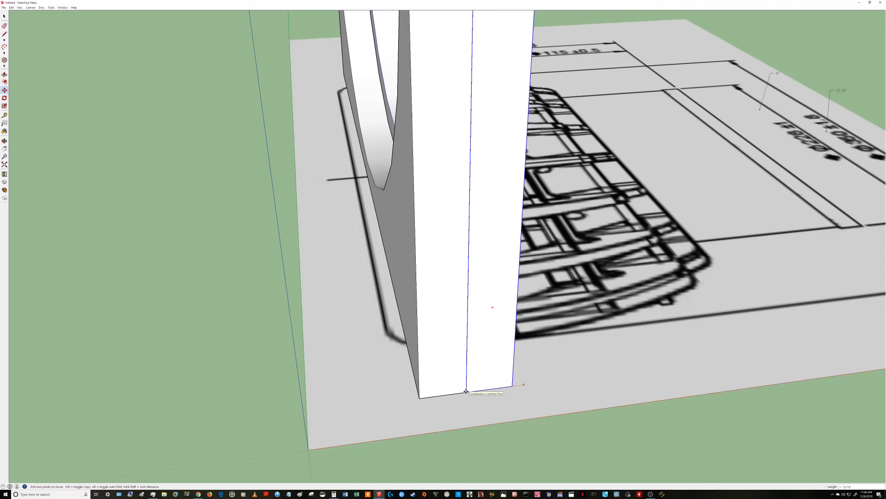
- Examine the joined slabs and their stepped round opening against the drawing from the front and back, and clear the selection
{"action": "middle_click_drag", "start_coordinate": [320, 296], "coordinate": [510, 279]}
{"action": "scroll", "coordinate": [511, 279], "scroll_direction": "down", "scroll_amount": 7}
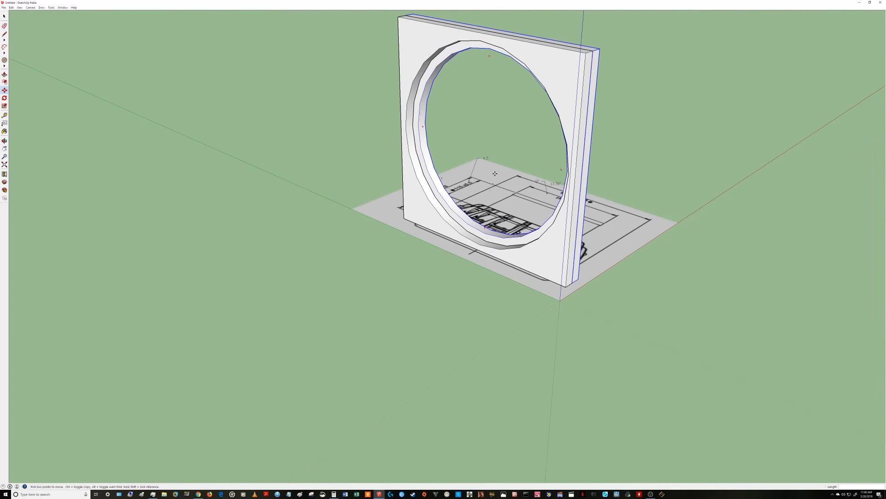
{"action": "mouse_move", "coordinate": [392, 83]}
{"action": "middle_mouse_down"}
{"action": "mouse_move", "coordinate": [708, 53]}
{"action": "mouse_move", "coordinate": [732, 35]}
{"action": "mouse_move", "coordinate": [531, 116]}
{"action": "mouse_move", "coordinate": [301, 174]}
{"action": "mouse_move", "coordinate": [289, 134]}
{"action": "mouse_move", "coordinate": [771, 121]}
{"action": "mouse_move", "coordinate": [360, 157]}
{"action": "mouse_move", "coordinate": [382, 265]}
{"action": "mouse_move", "coordinate": [498, 245]}
{"action": "mouse_move", "coordinate": [462, 233]}
{"action": "mouse_move", "coordinate": [480, 263]}
{"action": "middle_mouse_up"}
{"action": "scroll", "coordinate": [382, 265], "scroll_direction": "up", "scroll_amount": 5}
{"action": "scroll", "coordinate": [487, 276], "scroll_direction": "up", "scroll_amount": 4}
{"action": "key", "text": "m"}
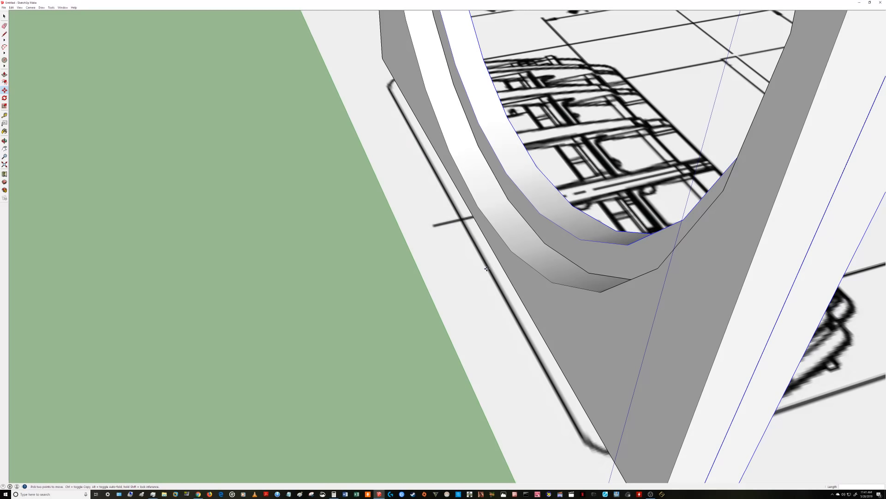
{"action": "scroll", "coordinate": [488, 269], "scroll_direction": "down", "scroll_amount": 8}
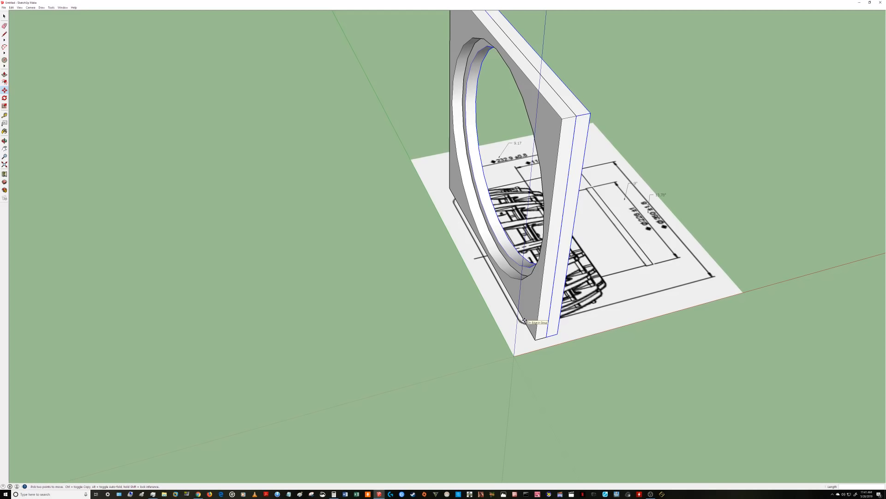
{"action": "middle_click_drag", "start_coordinate": [610, 294], "coordinate": [354, 238]}
{"action": "scroll", "coordinate": [376, 277], "scroll_direction": "down", "scroll_amount": 5}
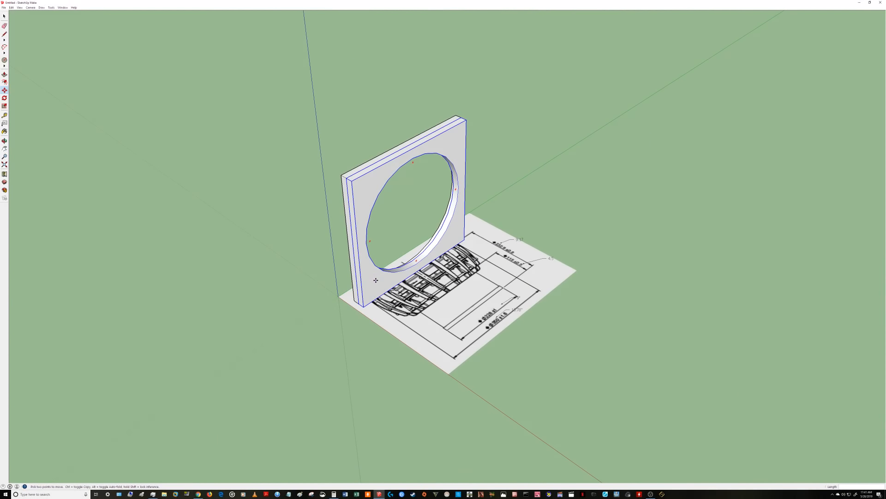
{"action": "middle_click_drag", "start_coordinate": [376, 277], "coordinate": [400, 288]}
{"action": "key", "text": "space"}
{"action": "left_click", "coordinate": [544, 216]}
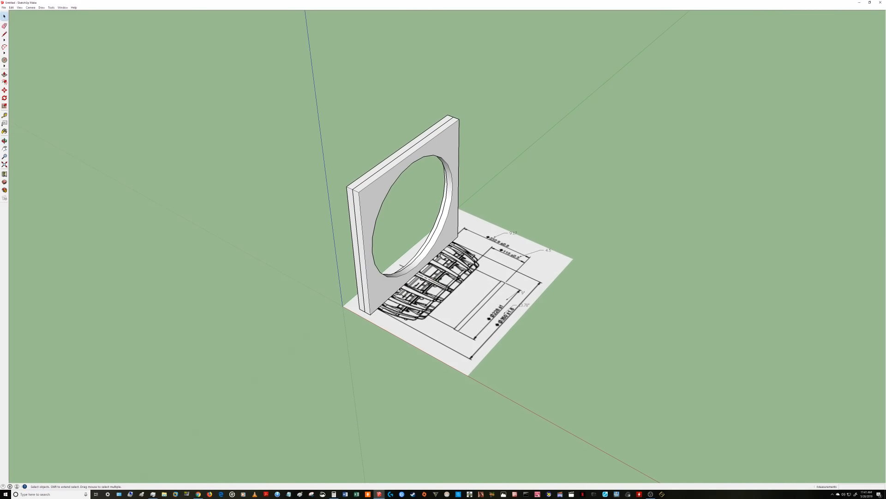
- Draw a narrow full-height rectangle along the near side edge of the rear slab's back face and enter its exact width
{"action": "scroll", "coordinate": [377, 290], "scroll_direction": "up", "scroll_amount": 3}
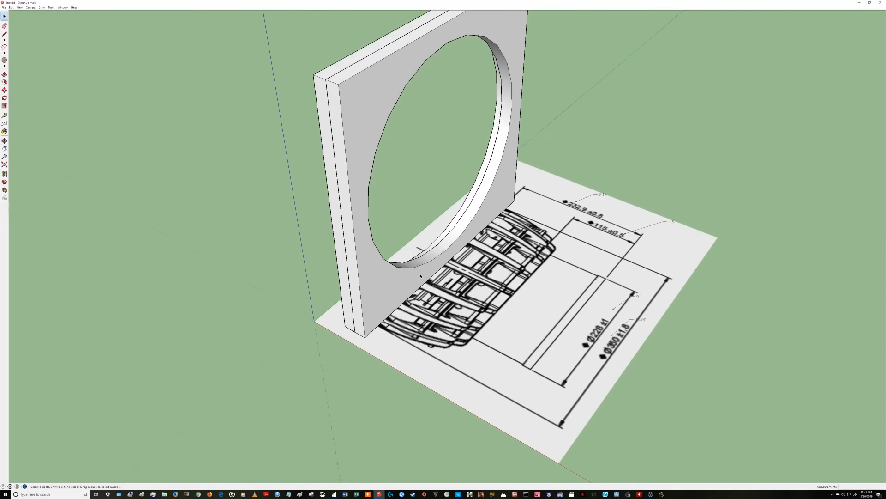
{"action": "key", "text": "r"}
{"action": "left_click", "coordinate": [339, 84]}
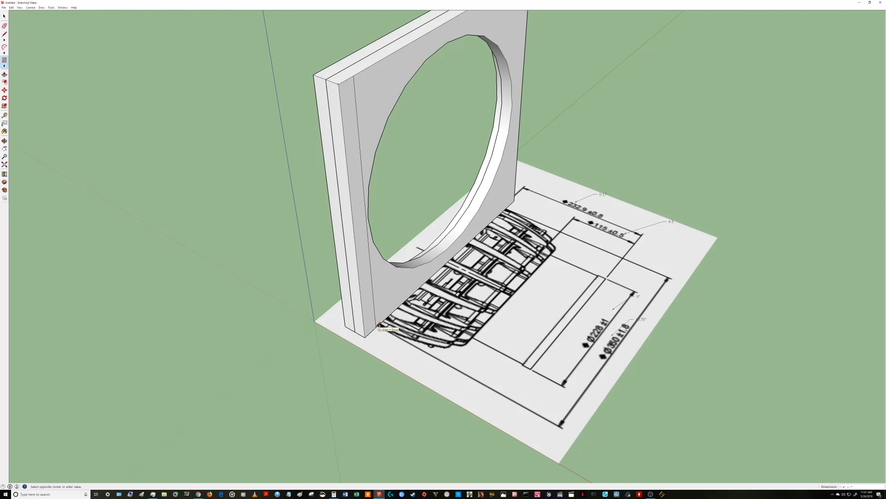
{"action": "left_click", "coordinate": [379, 325]}
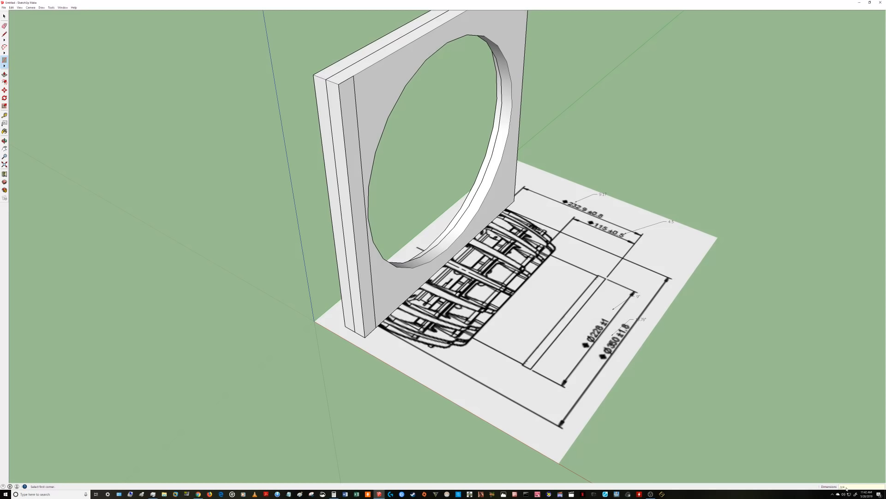
{"action": "key", "text": "Return"}
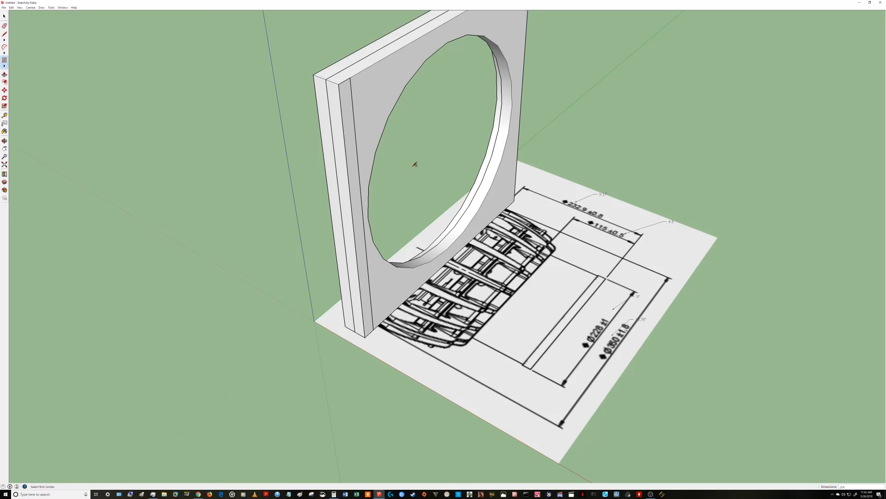
- Pull the narrow strip straight back from the baffle to an exact length, forming the enclosure's first side panel
{"action": "mouse_move", "coordinate": [411, 162]}
{"action": "middle_mouse_down"}
{"action": "mouse_move", "coordinate": [320, 202]}
{"action": "mouse_move", "coordinate": [406, 185]}
{"action": "middle_mouse_up"}
{"action": "scroll", "coordinate": [320, 202], "scroll_direction": "down", "scroll_amount": 4}
{"action": "key", "text": "r"}
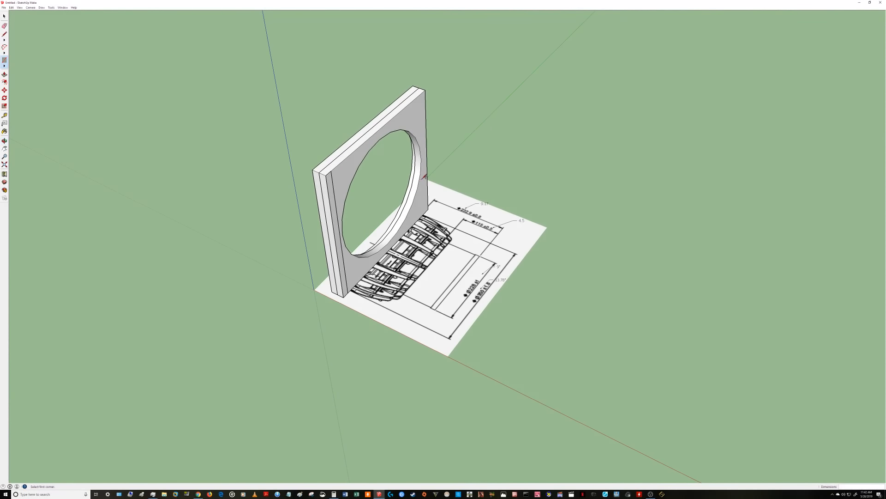
{"action": "key", "text": "p"}
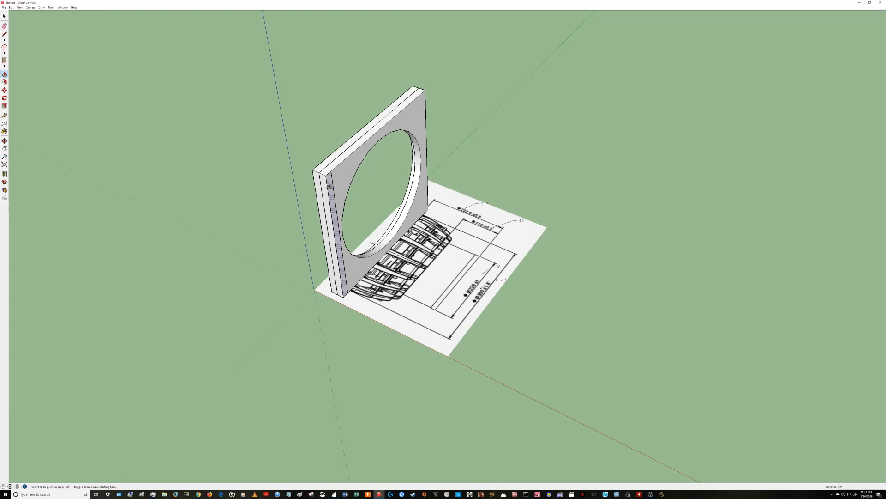
{"action": "left_click_drag", "start_coordinate": [333, 190], "coordinate": [511, 328]}
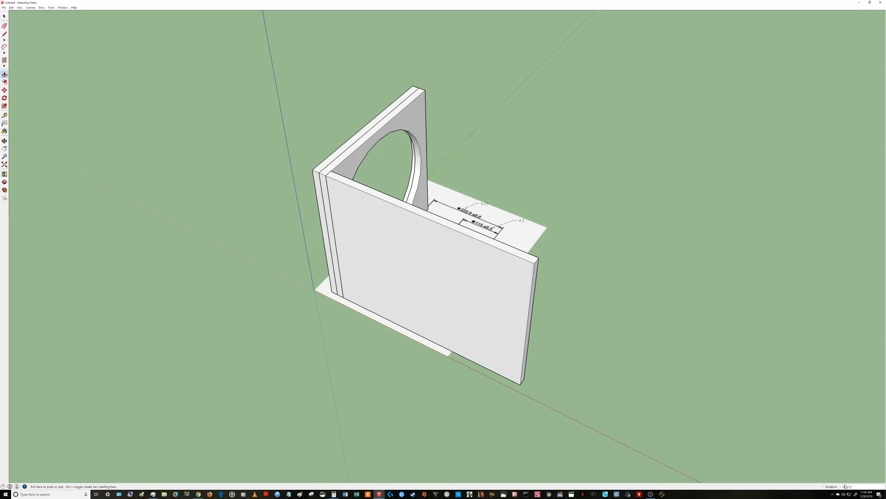
{"action": "type", "text": "2"}
{"action": "key", "text": "Return"}
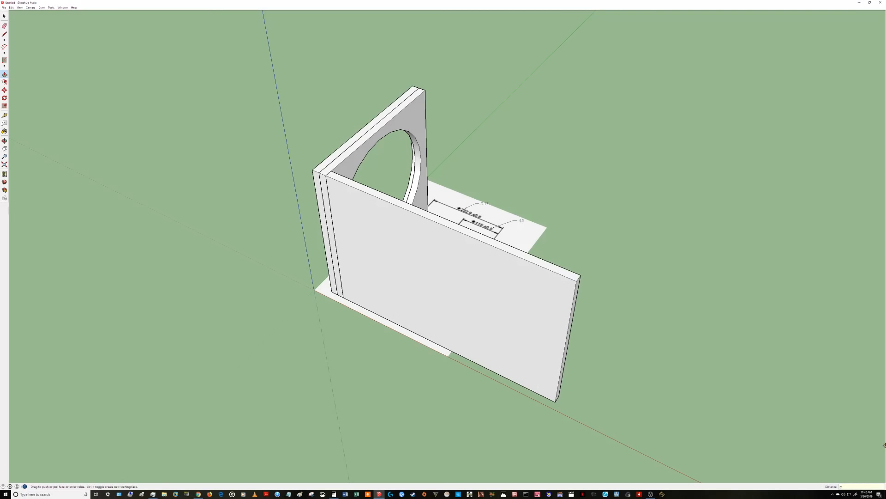
- Select all the geometry of the pulled side panel and make it a group
{"action": "mouse_move", "coordinate": [589, 231]}
{"action": "middle_mouse_down"}
{"action": "mouse_move", "coordinate": [337, 232]}
{"action": "mouse_move", "coordinate": [437, 175]}
{"action": "mouse_move", "coordinate": [425, 188]}
{"action": "middle_mouse_up"}
{"action": "triple_click", "coordinate": [397, 202]}
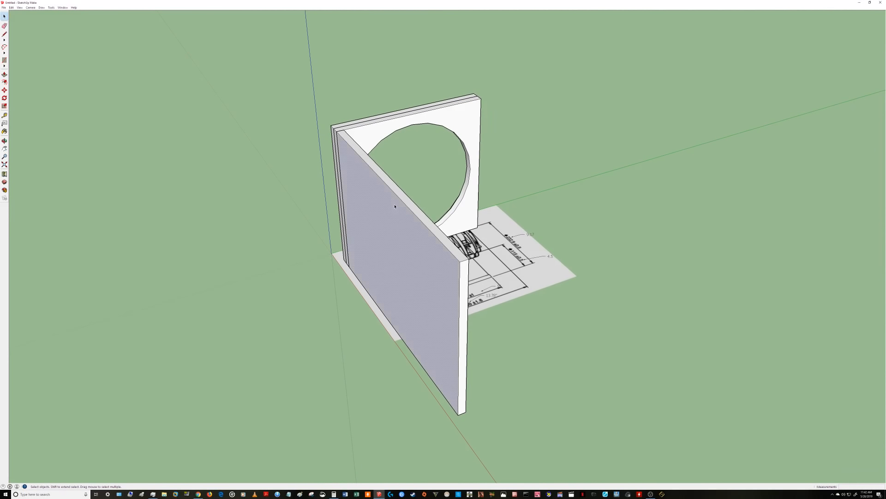
{"action": "right_click", "coordinate": [395, 206]}
{"action": "left_click", "coordinate": [409, 245]}
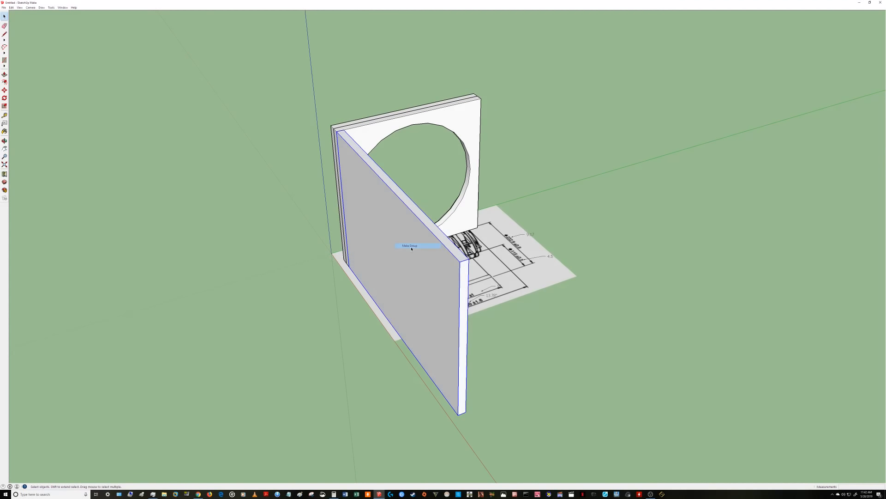
- Copy the side panel by its upper front corner to the opposite upper corner of the rear slab's back face
{"action": "middle_click_drag", "start_coordinate": [392, 178], "coordinate": [373, 162]}
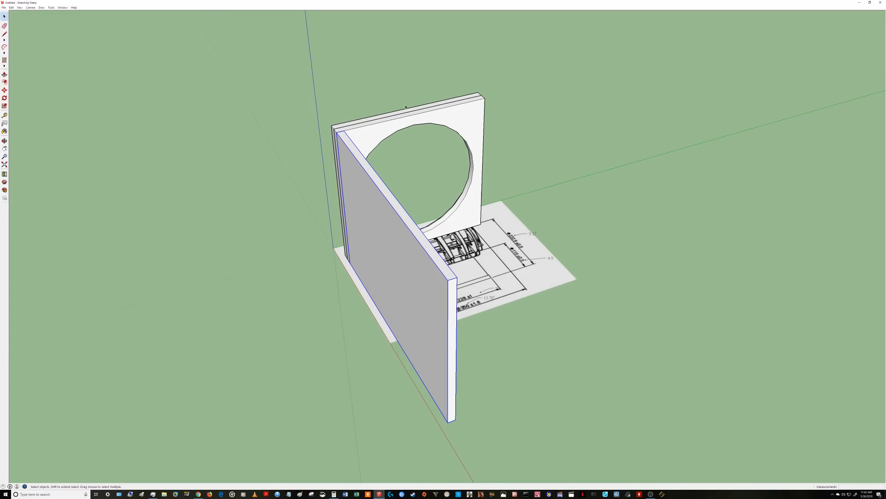
{"action": "key", "text": "m"}
{"action": "left_click", "coordinate": [348, 136]}
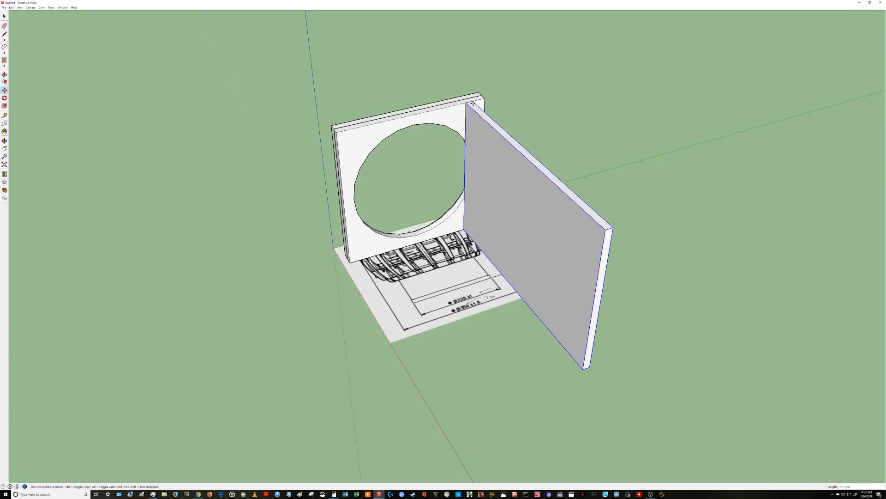
{"action": "key", "text": "ctrl"}
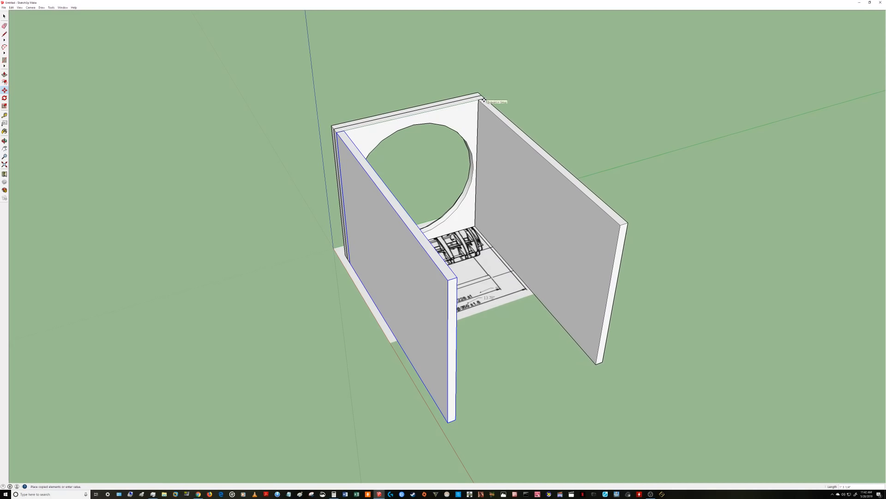
{"action": "left_click", "coordinate": [484, 99]}
- Examine the copied panel's corner alignment with the baffle and the spacing of the two side panels
{"action": "scroll", "coordinate": [483, 100], "scroll_direction": "up", "scroll_amount": 10}
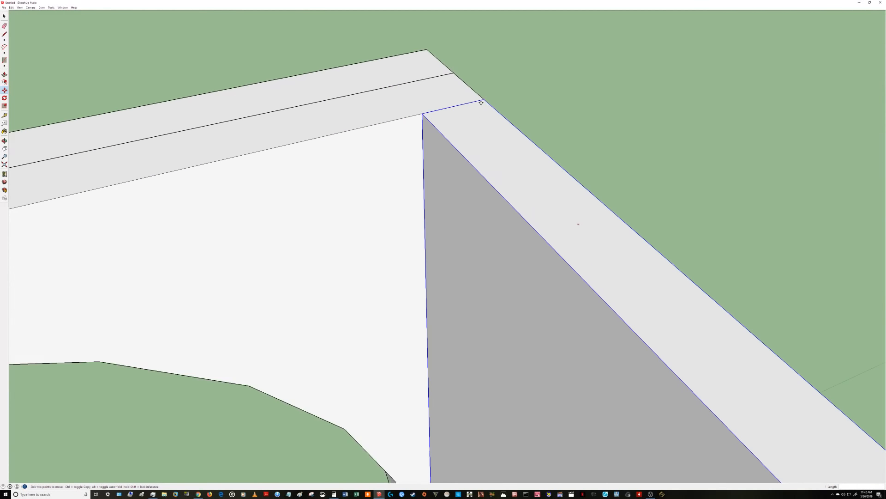
{"action": "scroll", "coordinate": [483, 102], "scroll_direction": "down", "scroll_amount": 3}
{"action": "middle_click_drag", "start_coordinate": [484, 103], "coordinate": [522, 99]}
{"action": "scroll", "coordinate": [549, 168], "scroll_direction": "down", "scroll_amount": 7}
{"action": "middle_click_drag", "start_coordinate": [564, 212], "coordinate": [520, 240]}
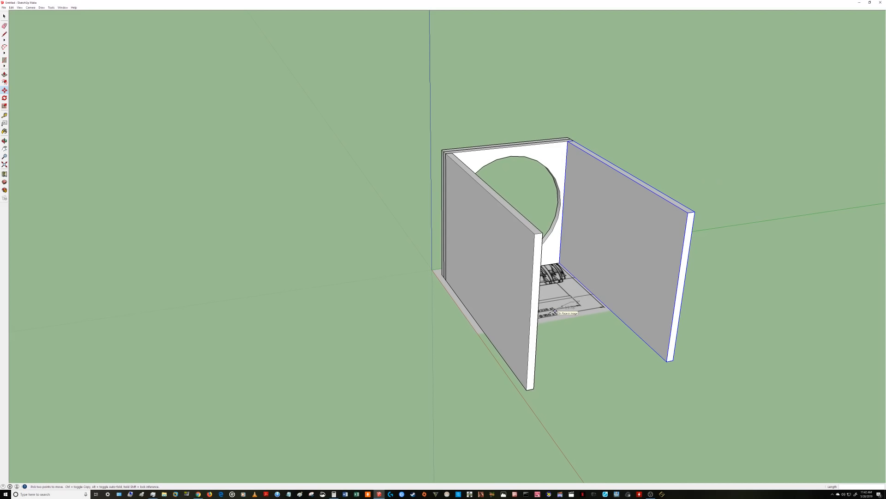
{"action": "middle_click_drag", "start_coordinate": [554, 309], "coordinate": [605, 349]}
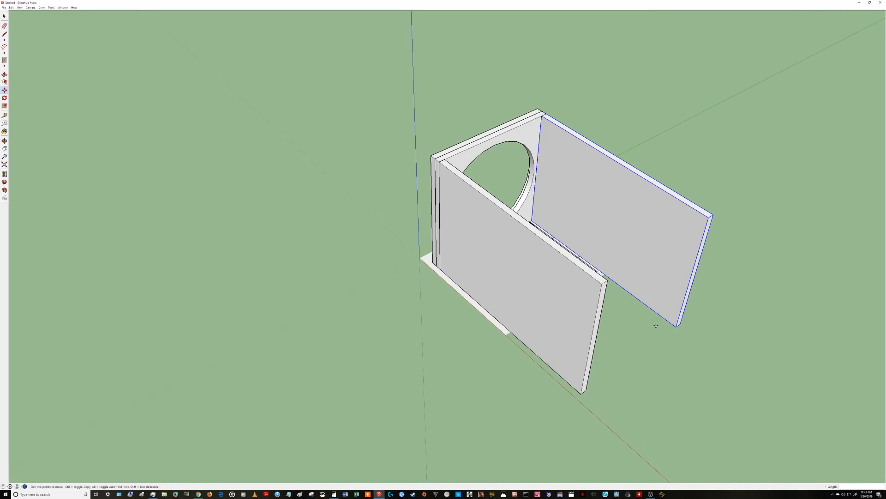
{"action": "middle_click_drag", "start_coordinate": [656, 326], "coordinate": [619, 302]}
{"action": "scroll", "coordinate": [633, 295], "scroll_direction": "up", "scroll_amount": 4}
{"action": "scroll", "coordinate": [445, 184], "scroll_direction": "down", "scroll_amount": 5}
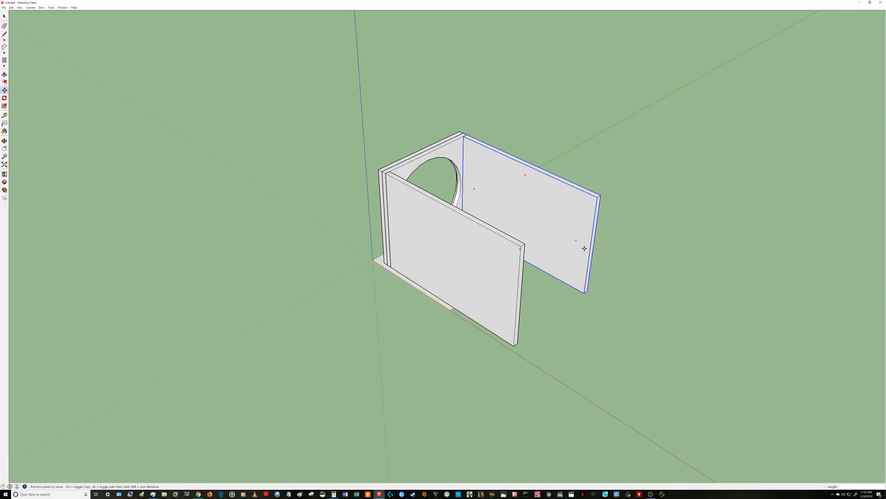
- Draw a rectangle across the rear ends of both side panels and pull it outward into a back panel
{"action": "key", "text": "r"}
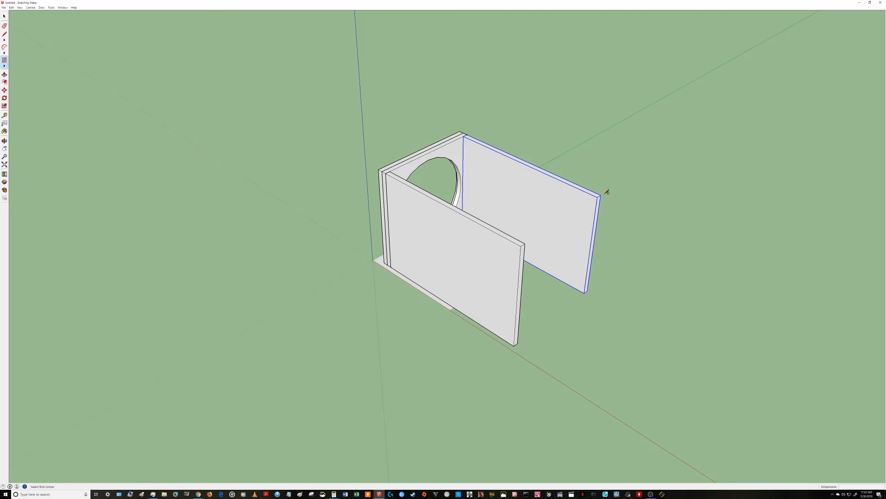
{"action": "left_click", "coordinate": [516, 343]}
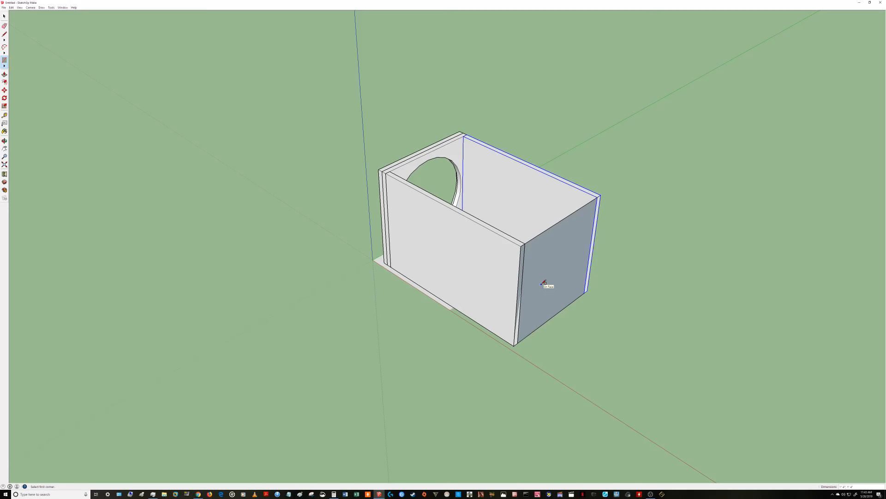
{"action": "key", "text": "p"}
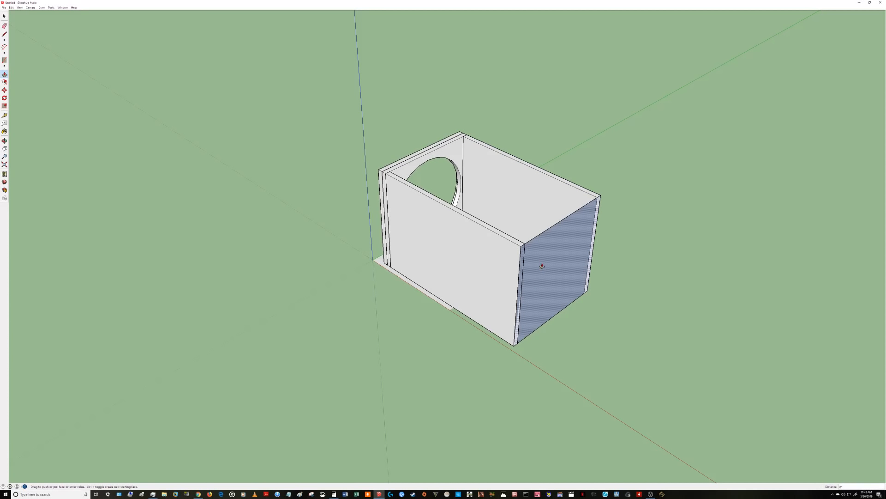
{"action": "left_click", "coordinate": [540, 264]}
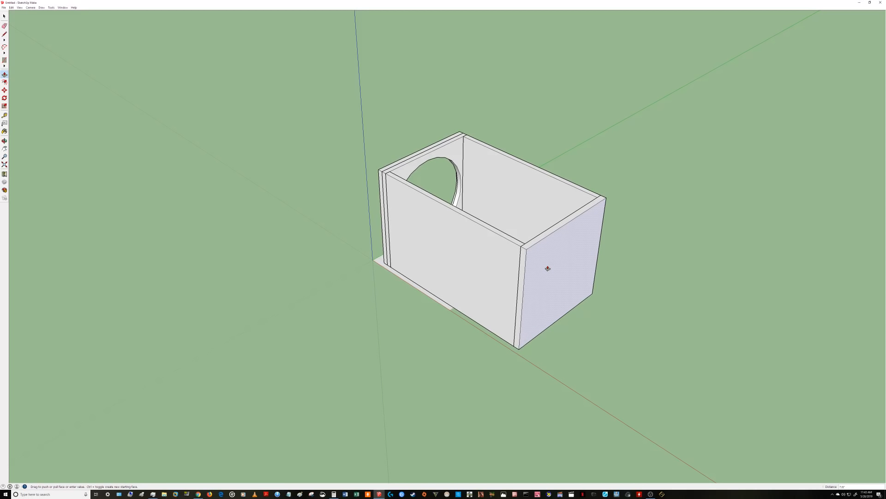
{"action": "left_click", "coordinate": [547, 270]}
{"action": "key", "text": "Return"}
- Select all the geometry of the back panel and make it a group
{"action": "middle_click_drag", "start_coordinate": [547, 271], "coordinate": [568, 263]}
{"action": "key", "text": "space"}
{"action": "triple_click", "coordinate": [553, 253]}
{"action": "key", "text": "g"}
{"action": "key", "text": "Return"}
{"action": "key", "text": "m"}
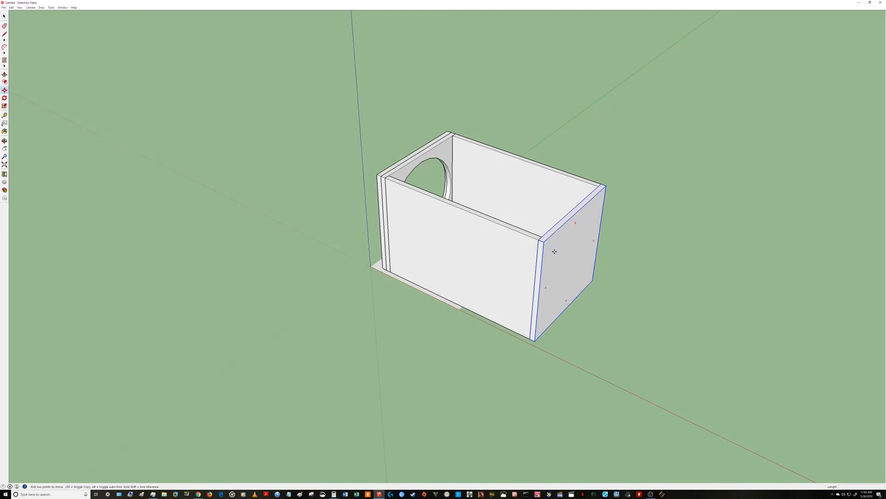
{"action": "left_click", "coordinate": [554, 251]}
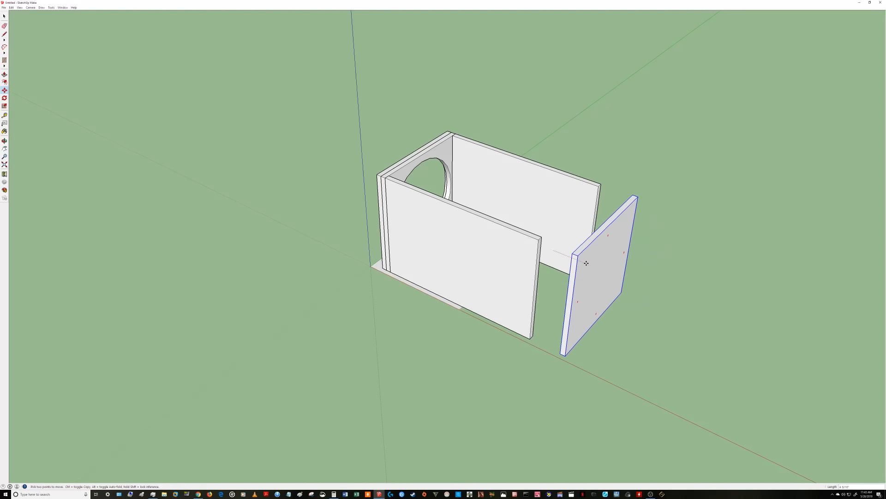
{"action": "key", "text": "Escape"}
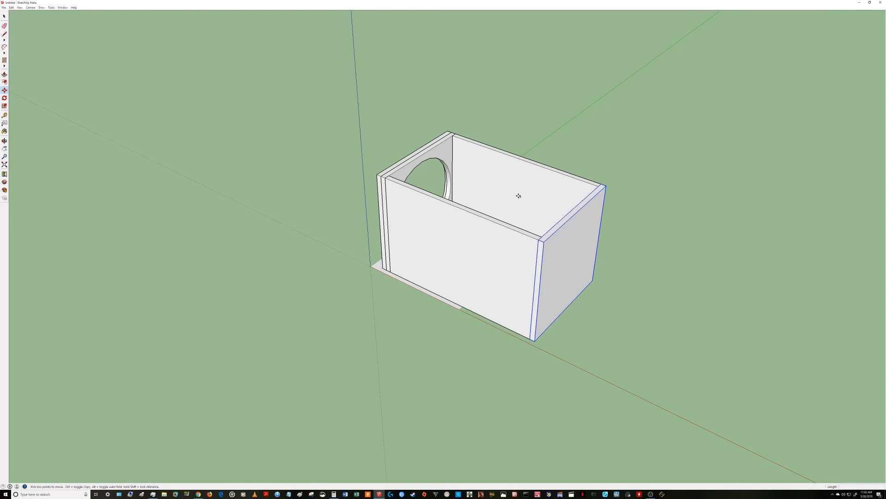
- Draw a rectangle across the open enclosure from the far side panel's upper inner edge, and set its dimension to .75
{"action": "middle_click_drag", "start_coordinate": [518, 194], "coordinate": [625, 249]}
{"action": "scroll", "coordinate": [480, 192], "scroll_direction": "up", "scroll_amount": 4}
{"action": "middle_click_drag", "start_coordinate": [480, 191], "coordinate": [417, 273]}
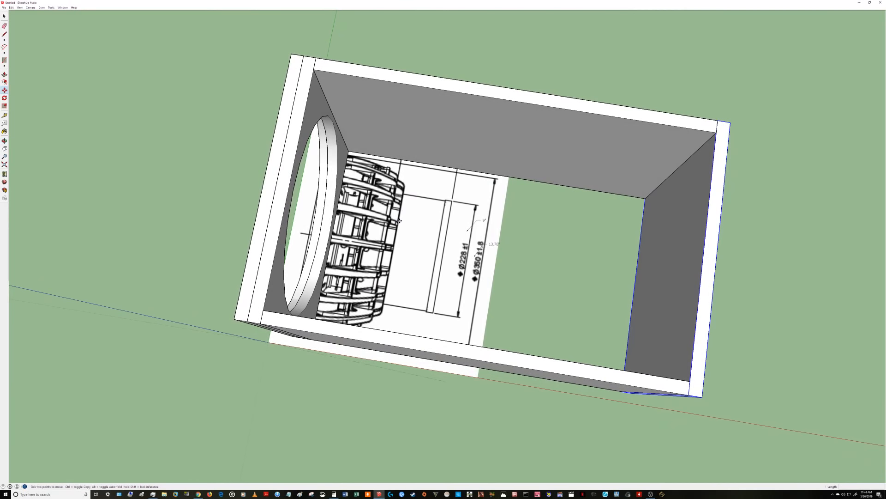
{"action": "middle_click_drag", "start_coordinate": [398, 222], "coordinate": [429, 264]}
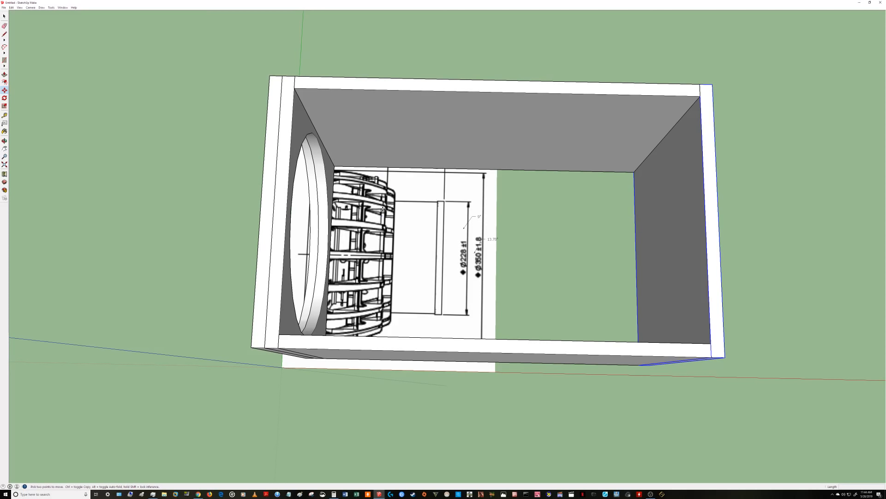
{"action": "middle_click_drag", "start_coordinate": [403, 216], "coordinate": [427, 248]}
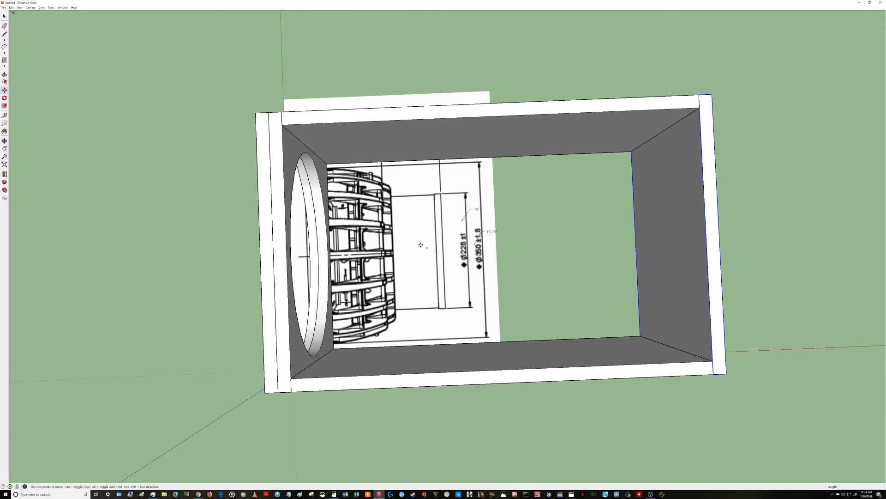
{"action": "middle_click_drag", "start_coordinate": [367, 261], "coordinate": [380, 201]}
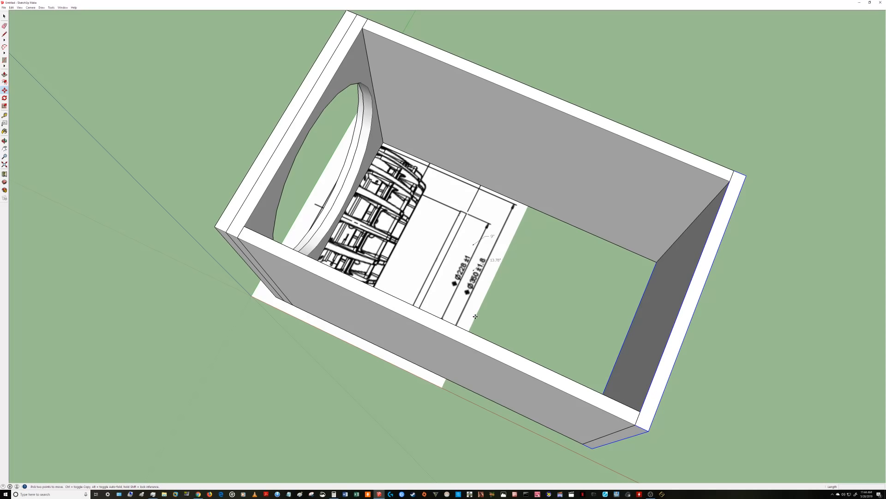
{"action": "key", "text": "r"}
{"action": "left_click", "coordinate": [554, 108]}
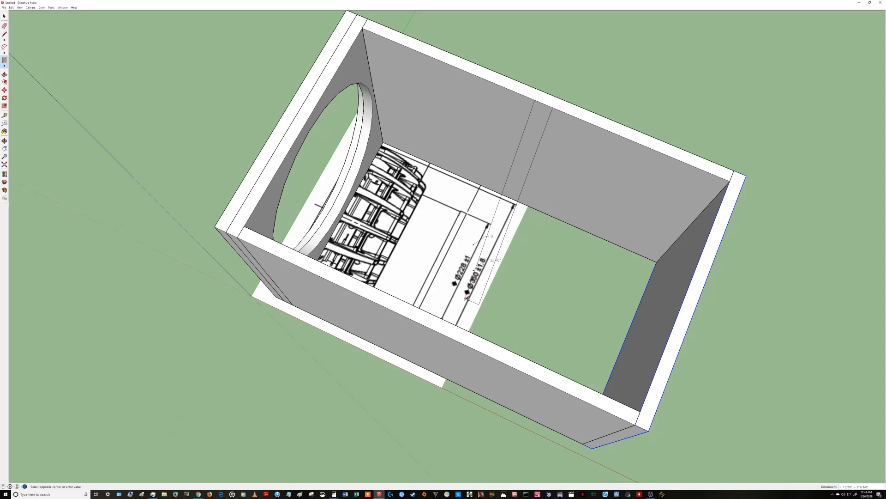
{"action": "left_click", "coordinate": [471, 329]}
{"action": "middle_click_drag", "start_coordinate": [553, 318], "coordinate": [373, 158]}
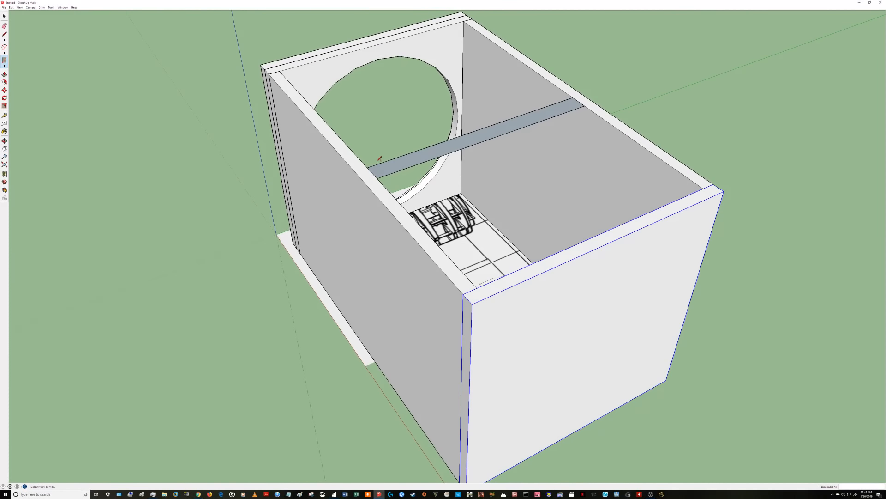
{"action": "type", "text": ".75"}
{"action": "key", "text": "Return"}
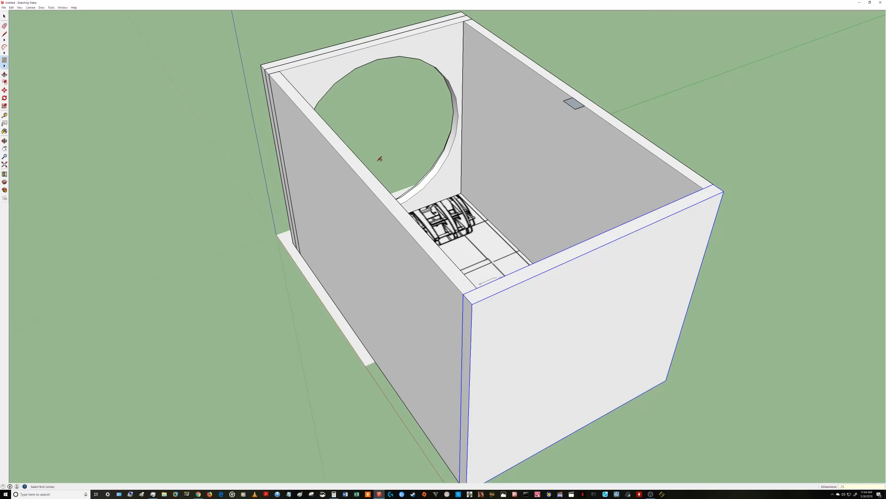
- Undo the recent edits back to the flat back-panel rectangle, and restore them up to the small .75 rectangle on the far side panel
{"action": "key", "text": "ctrl+z"}
{"action": "key", "text": "ctrl+z"}
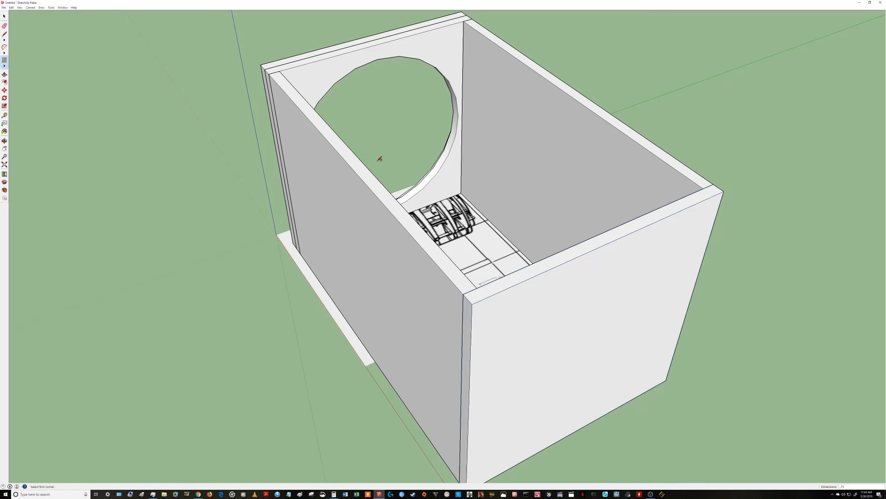
{"action": "key", "text": "ctrl+z"}
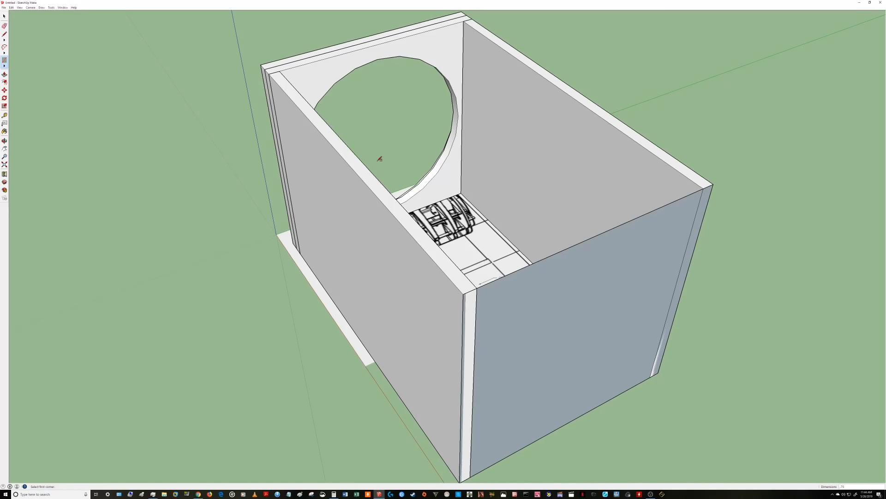
{"action": "key", "text": "ctrl+z"}
{"action": "key", "text": "ctrl+z"}
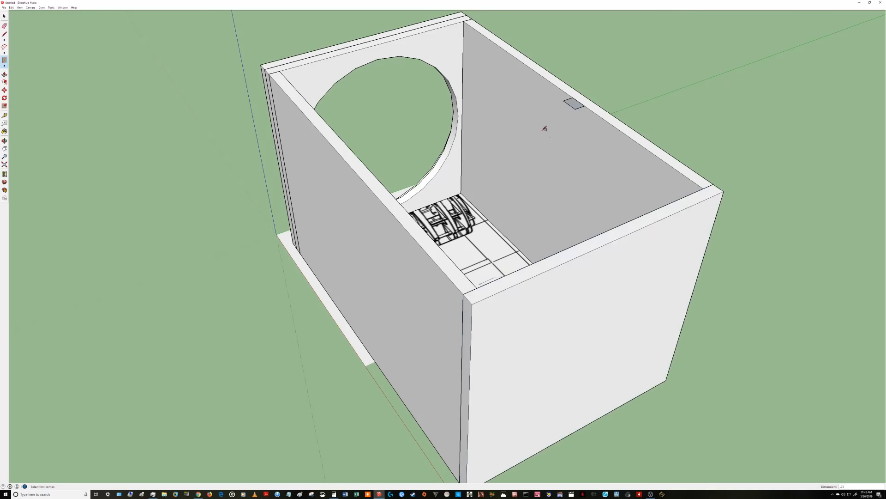
{"action": "middle_click_drag", "start_coordinate": [546, 129], "coordinate": [638, 146]}
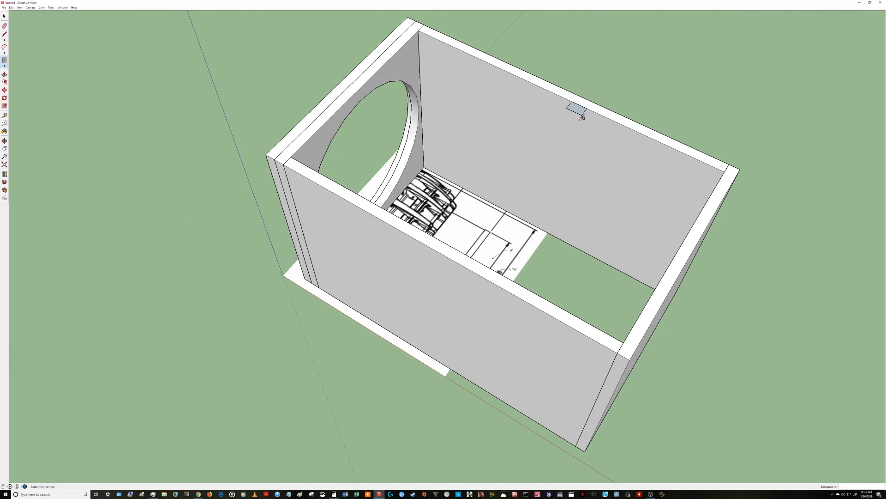
- Erase the small rectangle and its leftover edge from the far side panel's upper inner edge
{"action": "key", "text": "e"}
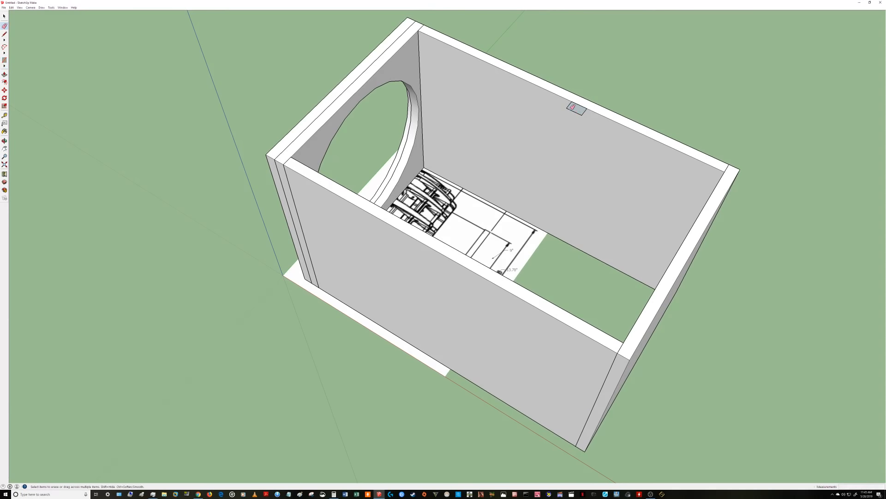
{"action": "mouse_move", "coordinate": [571, 105]}
{"action": "left_mouse_down"}
{"action": "mouse_move", "coordinate": [590, 114]}
{"action": "mouse_move", "coordinate": [585, 100]}
{"action": "left_mouse_up"}
{"action": "key", "text": "ctrl+z"}
{"action": "scroll", "coordinate": [587, 107], "scroll_direction": "up", "scroll_amount": 8}
{"action": "key", "text": "space"}
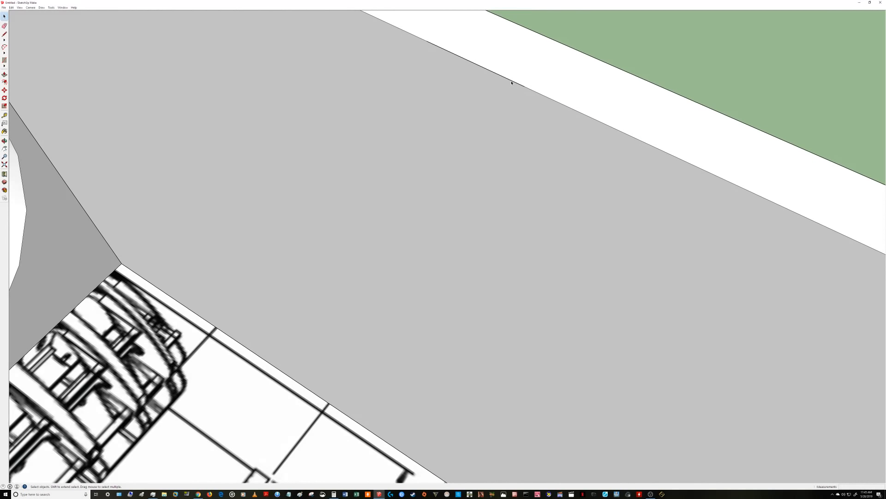
{"action": "scroll", "coordinate": [522, 218], "scroll_direction": "down", "scroll_amount": 10}
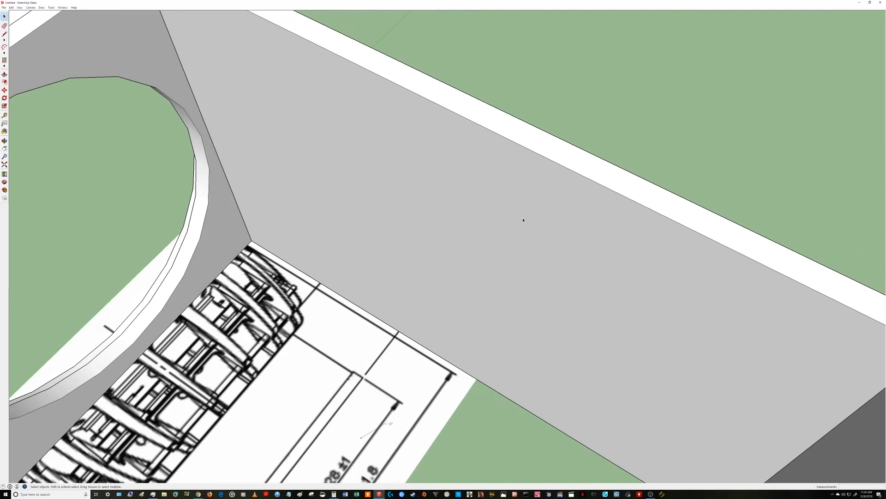
- Draw a narrow rectangle between the side panels just behind the driver drawing and pull it up flush with their upper edges as an internal brace
{"action": "middle_click_drag", "start_coordinate": [498, 265], "coordinate": [303, 314]}
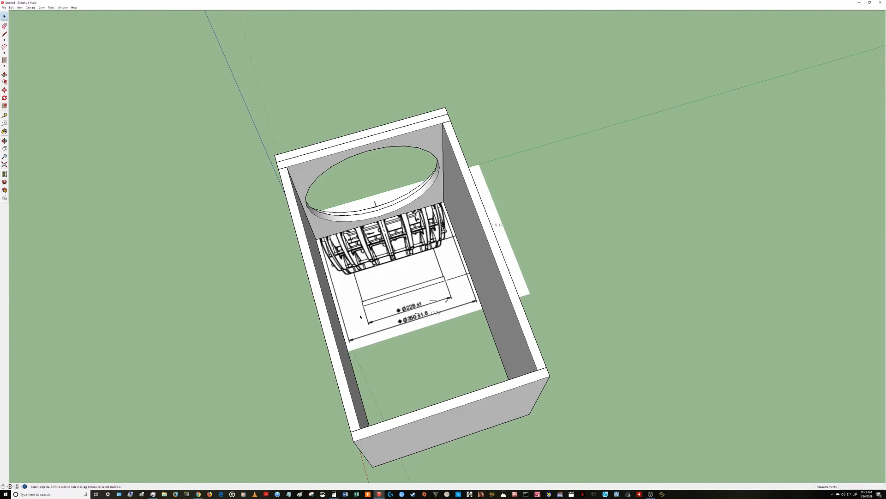
{"action": "middle_click_drag", "start_coordinate": [360, 316], "coordinate": [427, 299]}
{"action": "key", "text": "r"}
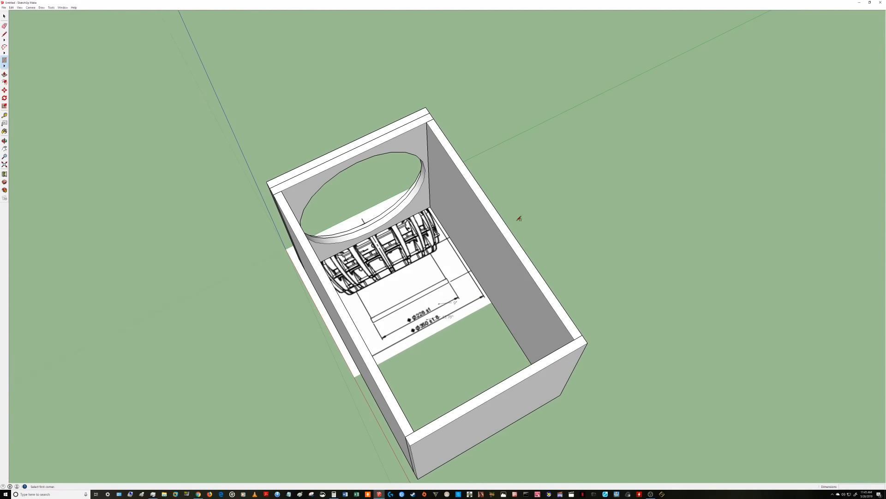
{"action": "scroll", "coordinate": [439, 248], "scroll_direction": "up", "scroll_amount": 6}
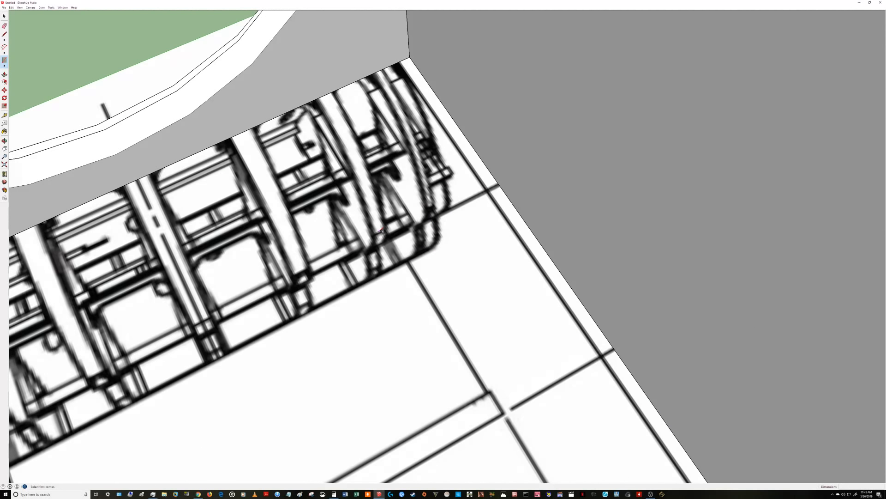
{"action": "left_click", "coordinate": [499, 184]}
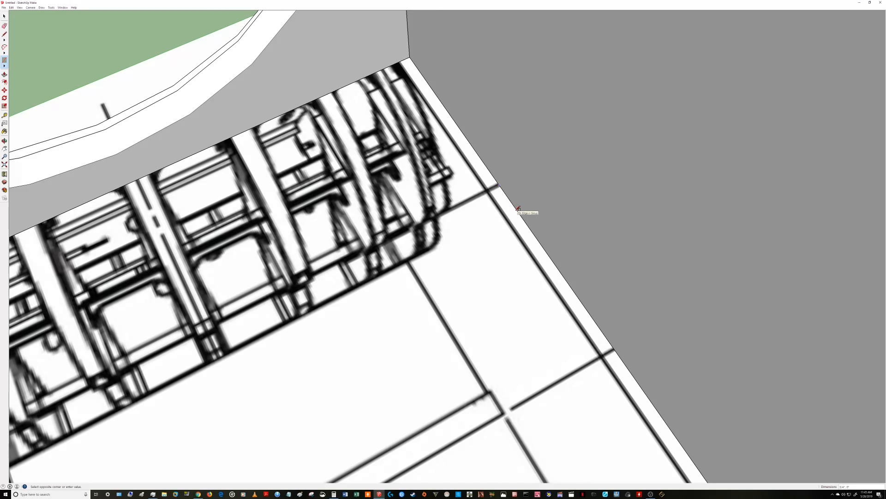
{"action": "left_click", "coordinate": [496, 220]}
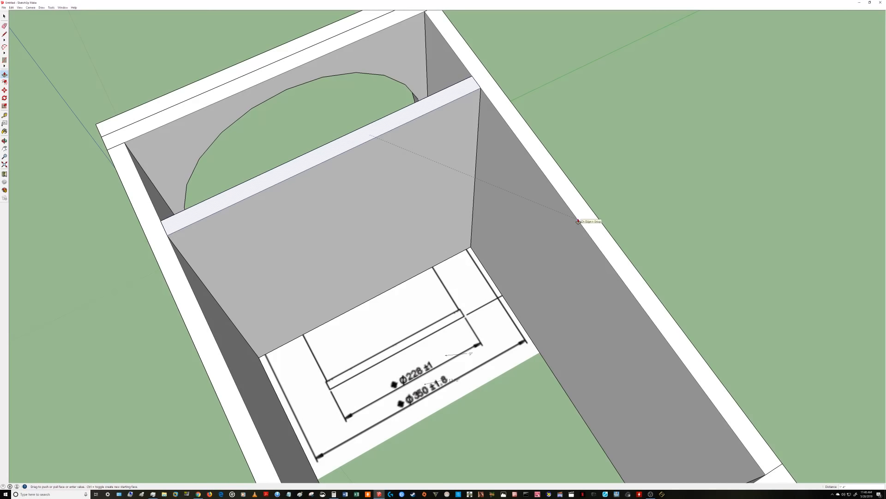
{"action": "left_click", "coordinate": [578, 221]}
- Select all the geometry of the internal brace and make it a group
{"action": "middle_click_drag", "start_coordinate": [368, 150], "coordinate": [416, 139]}
{"action": "key", "text": "space"}
{"action": "left_click", "coordinate": [417, 139]}
{"action": "right_click", "coordinate": [414, 139]}
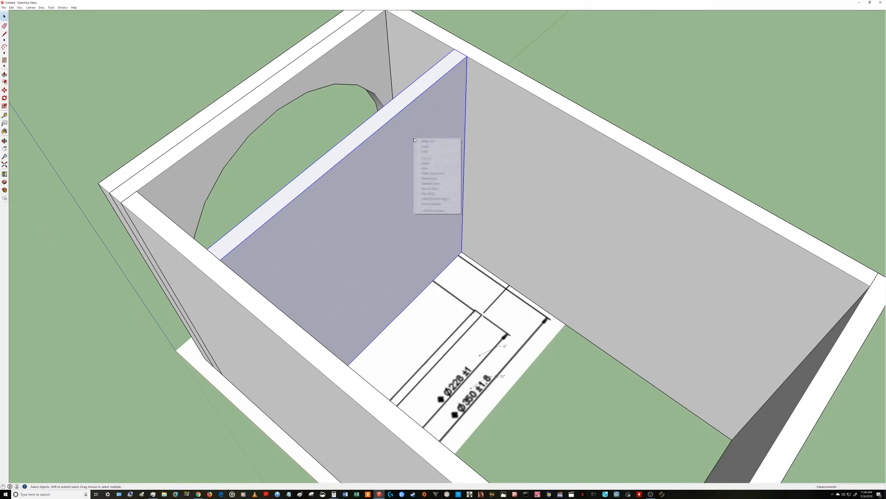
{"action": "key", "text": "Escape"}
- Open the brace group for editing and draw two corner-to-corner diagonals on the face toward the baffle
{"action": "middle_click_drag", "start_coordinate": [263, 204], "coordinate": [725, 186]}
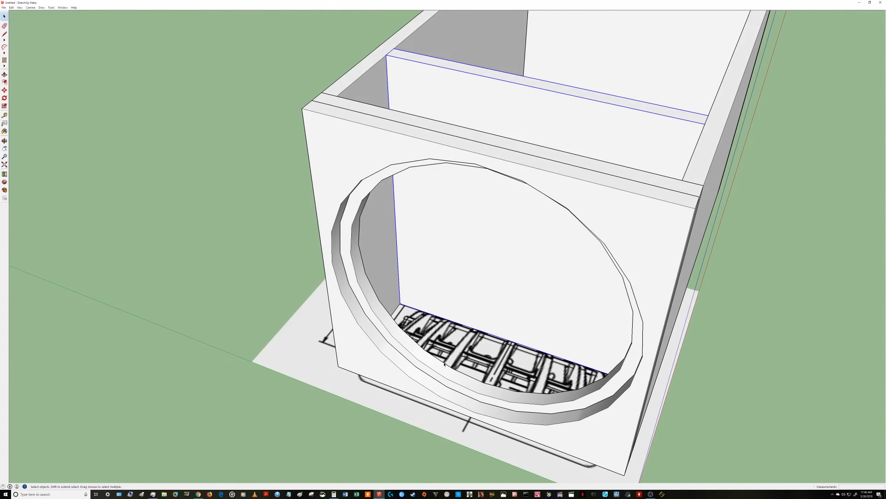
{"action": "middle_click_drag", "start_coordinate": [513, 353], "coordinate": [502, 299]}
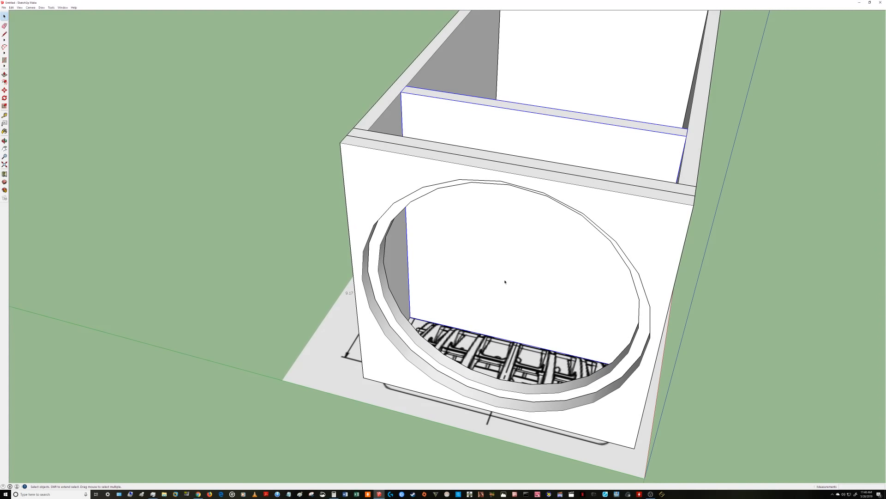
{"action": "double_click", "coordinate": [505, 281]}
{"action": "left_click", "coordinate": [505, 279]}
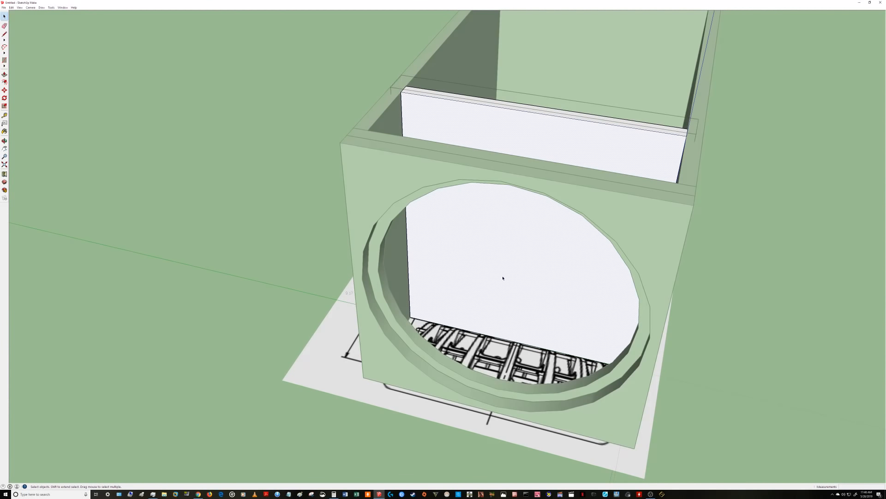
{"action": "key", "text": "l"}
{"action": "left_click", "coordinate": [401, 93]}
{"action": "middle_click_drag", "start_coordinate": [462, 277], "coordinate": [531, 231]}
{"action": "left_click", "coordinate": [647, 331]}
{"action": "left_click", "coordinate": [675, 68]}
{"action": "left_click", "coordinate": [412, 324]}
- Draw a circle centred on the crossing of the brace's diagonals, smaller than the baffle opening, and erase the diagonal lines
{"action": "key", "text": "c"}
{"action": "left_click", "coordinate": [534, 205]}
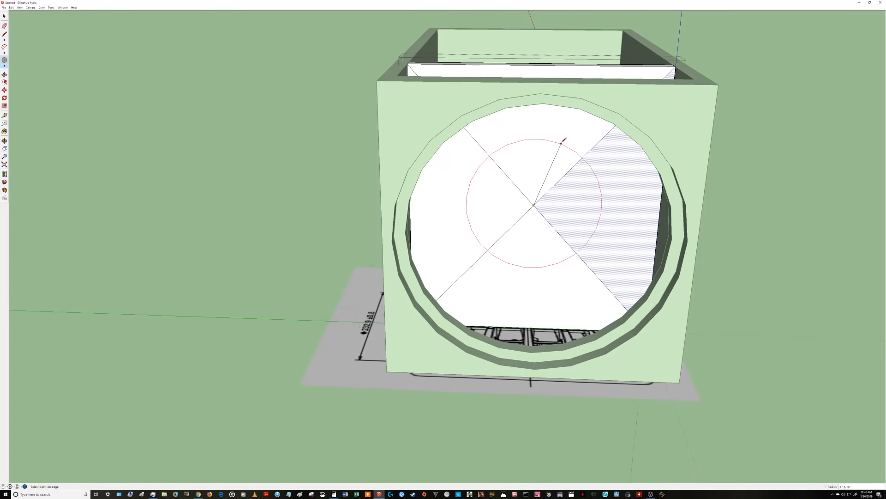
{"action": "left_click", "coordinate": [564, 133]}
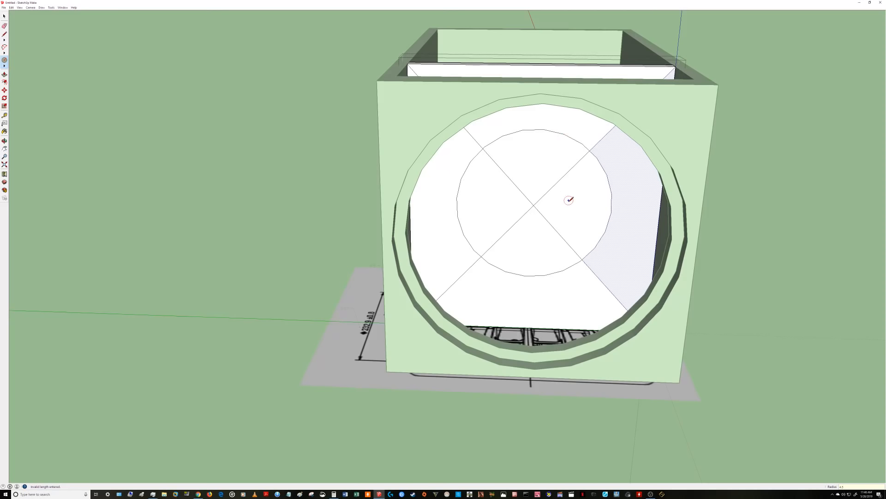
{"action": "key", "text": "e"}
{"action": "mouse_move", "coordinate": [563, 192]}
{"action": "left_mouse_down"}
{"action": "mouse_move", "coordinate": [538, 194]}
{"action": "mouse_move", "coordinate": [573, 190]}
{"action": "left_mouse_up"}
{"action": "left_click", "coordinate": [601, 140]}
{"action": "left_click", "coordinate": [473, 138]}
{"action": "left_click", "coordinate": [458, 278]}
{"action": "left_click", "coordinate": [605, 285]}
- Push the circle through the brace's full thickness to cut a hole, and close the group
{"action": "middle_click_drag", "start_coordinate": [595, 272], "coordinate": [501, 259]}
{"action": "key", "text": "p"}
{"action": "left_click", "coordinate": [501, 211]}
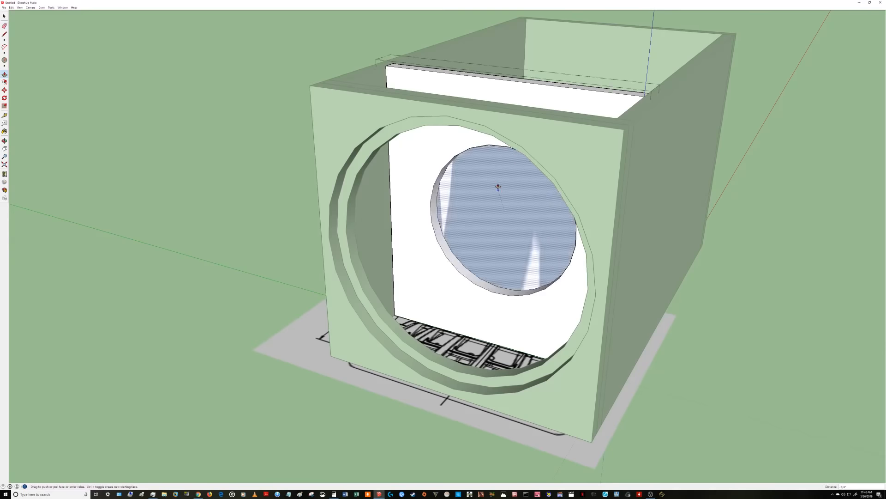
{"action": "left_click", "coordinate": [494, 78]}
{"action": "middle_click_drag", "start_coordinate": [481, 89], "coordinate": [499, 251]}
{"action": "middle_click_drag", "start_coordinate": [500, 243], "coordinate": [748, 317]}
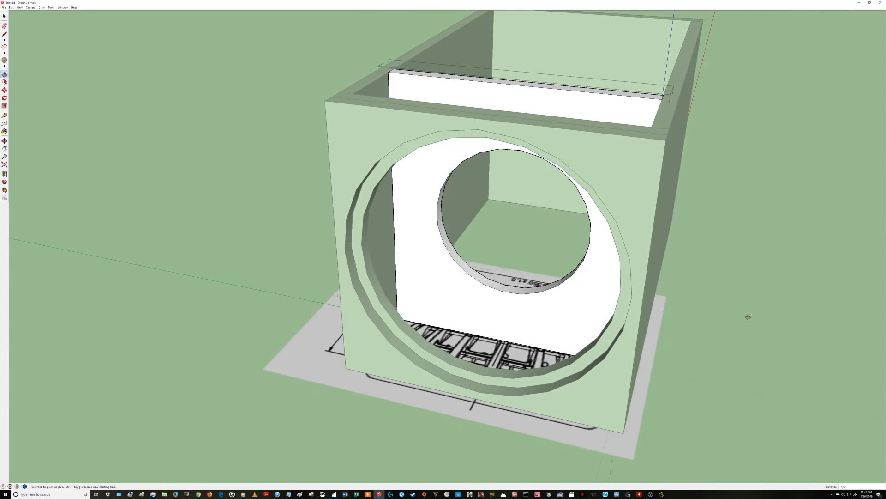
{"action": "key", "text": "space"}
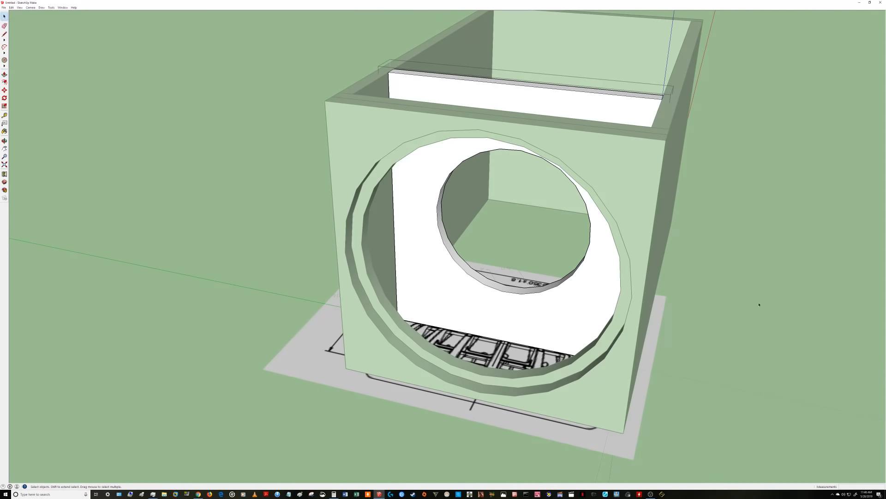
{"action": "left_click", "coordinate": [780, 267]}
- Move the brace straight up along the blue axis until it is clear of the enclosure
{"action": "middle_click_drag", "start_coordinate": [780, 267], "coordinate": [503, 257]}
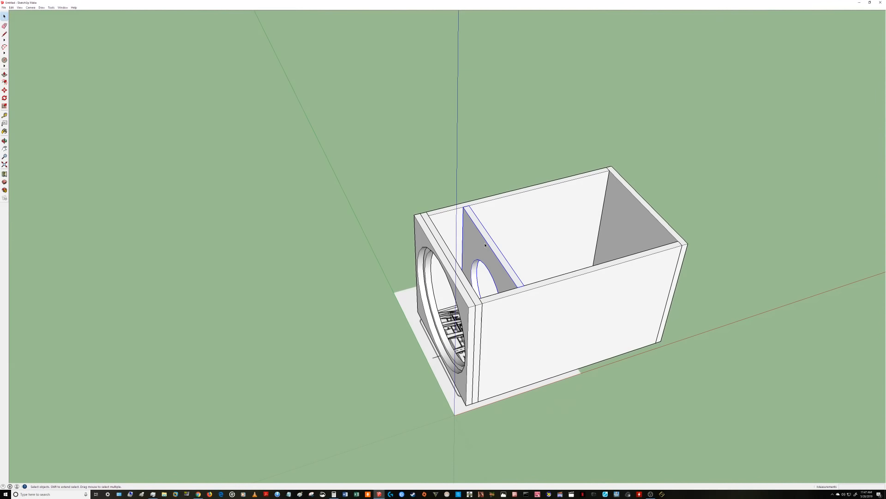
{"action": "key", "text": "m"}
{"action": "left_click", "coordinate": [485, 244]}
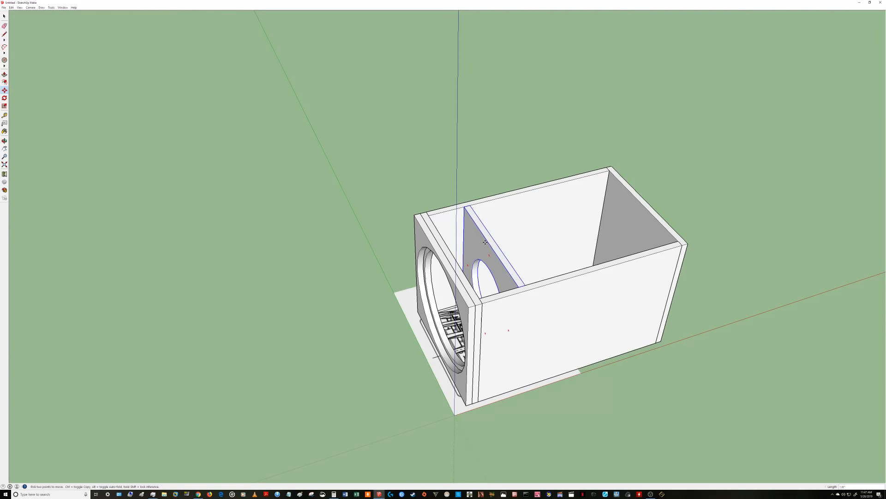
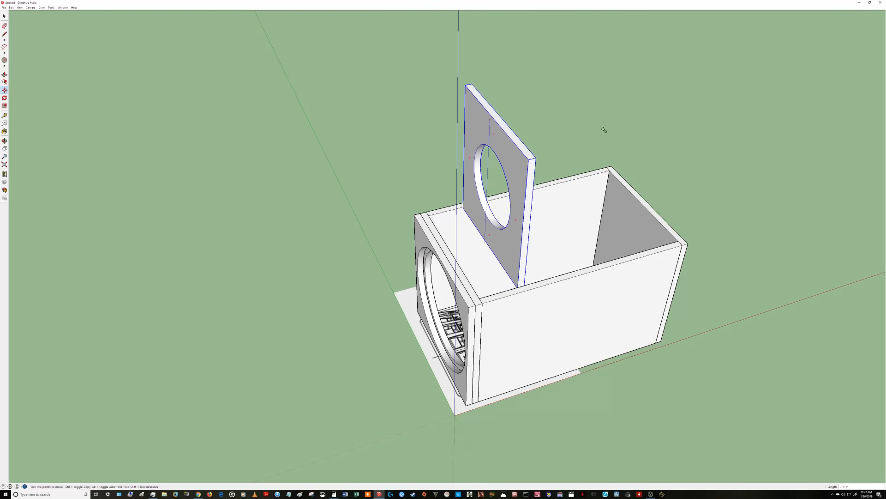
{"action": "left_click", "coordinate": [543, 91]}
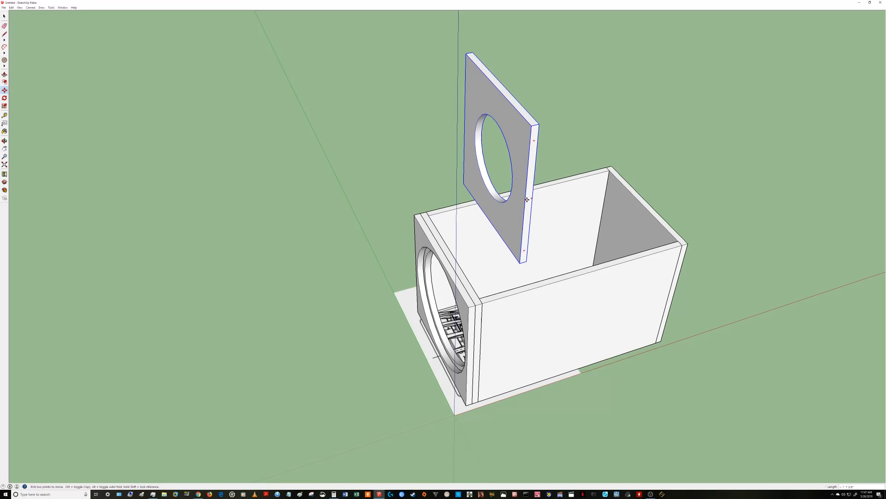
{"action": "key", "text": "q"}
{"action": "left_click", "coordinate": [526, 199]}
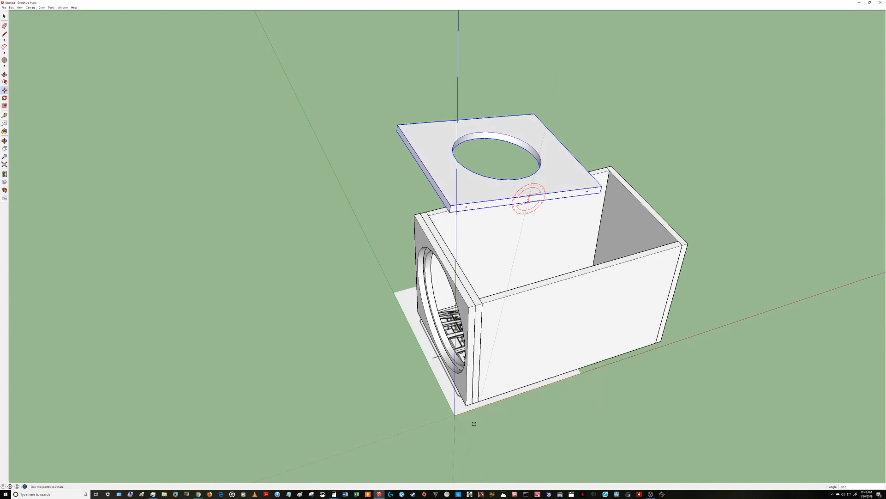
{"action": "key", "text": "Escape"}
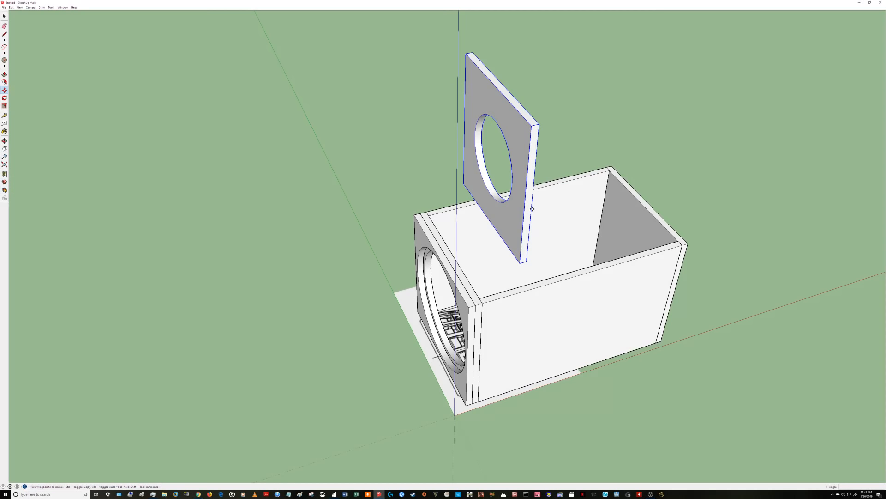
- Rotate the brace 90 degrees about its side edge's midpoint so it lies flat above the enclosure
{"action": "key", "text": "q"}
{"action": "key", "text": "q"}
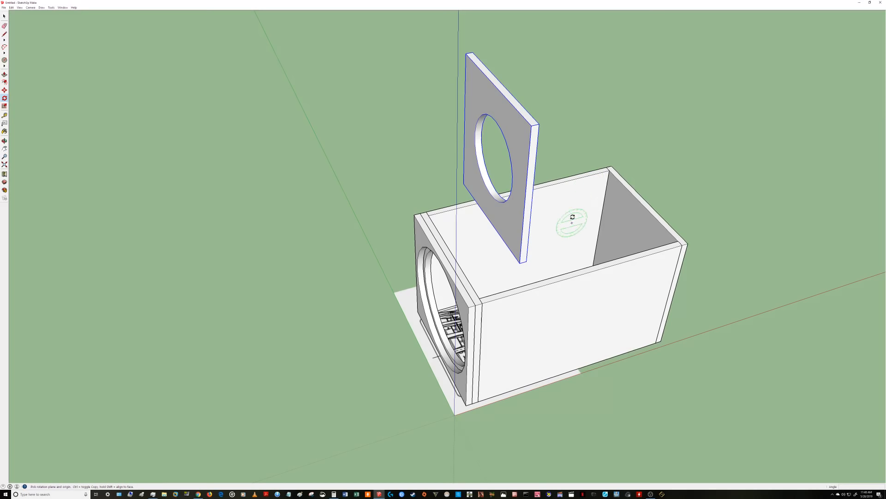
{"action": "left_click", "coordinate": [532, 198]}
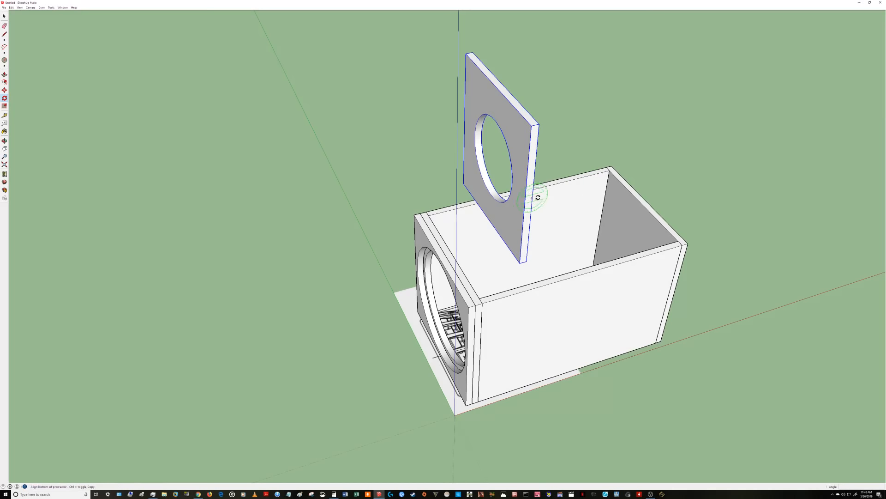
{"action": "left_click", "coordinate": [726, 160]}
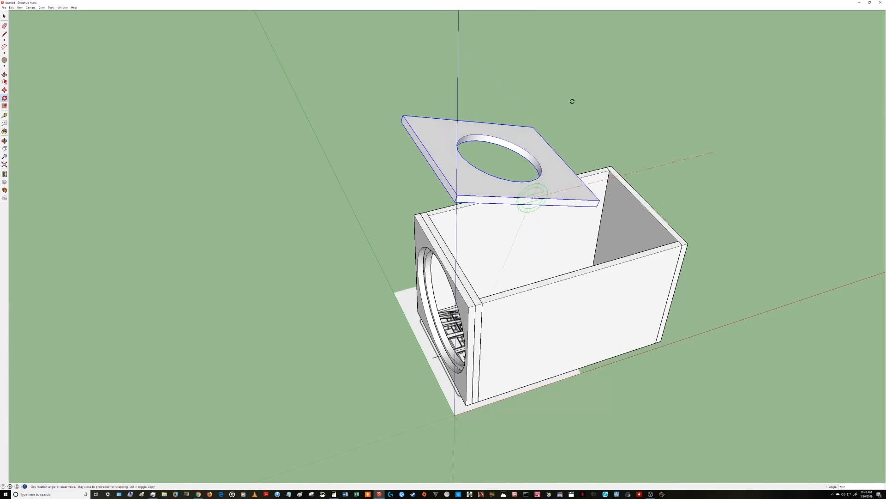
{"action": "left_click", "coordinate": [547, 62]}
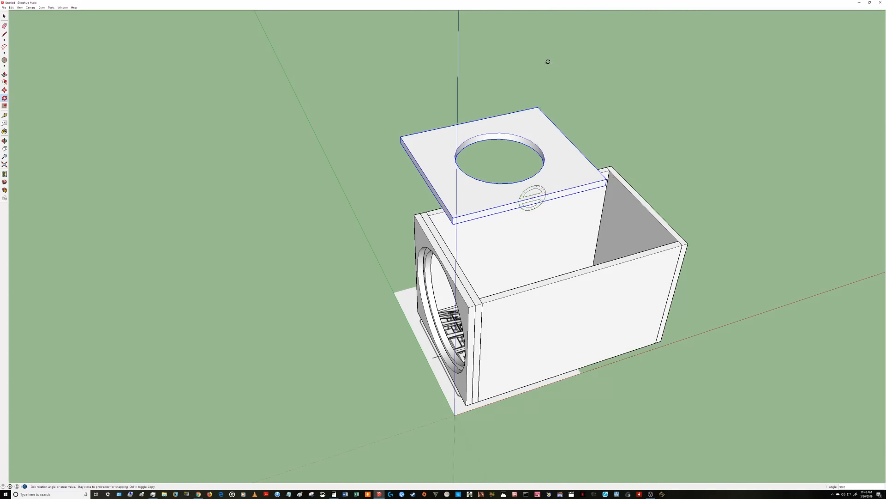
- Open the brace group and draw a two-point arc across the corner nearest the enclosure's rear and near side panel
{"action": "middle_click_drag", "start_coordinate": [528, 233], "coordinate": [502, 311]}
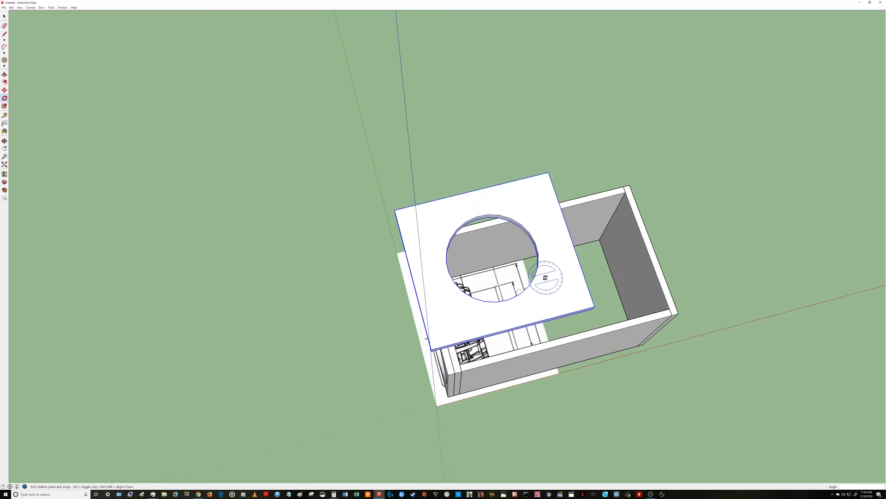
{"action": "key", "text": "space"}
{"action": "double_click", "coordinate": [549, 279]}
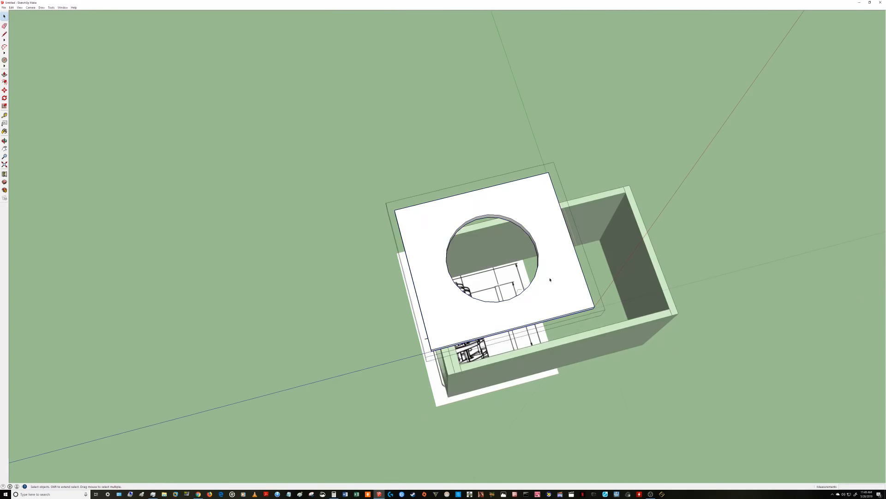
{"action": "left_click", "coordinate": [568, 293]}
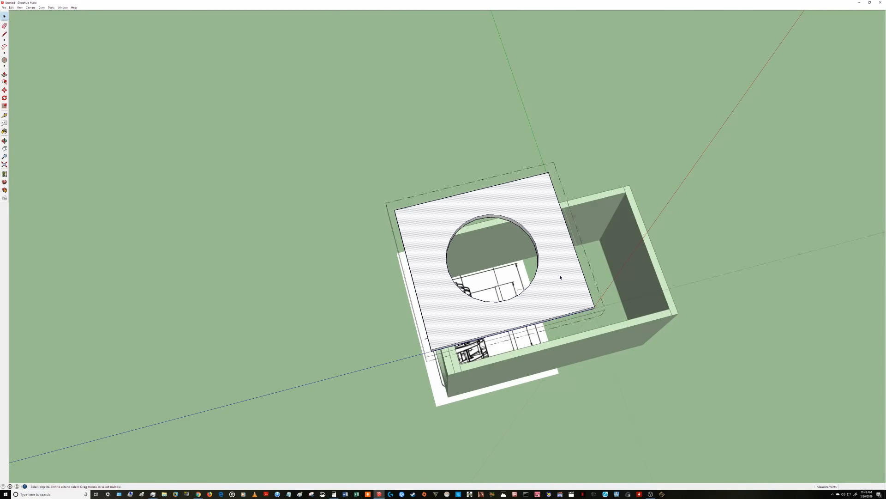
{"action": "key", "text": "c"}
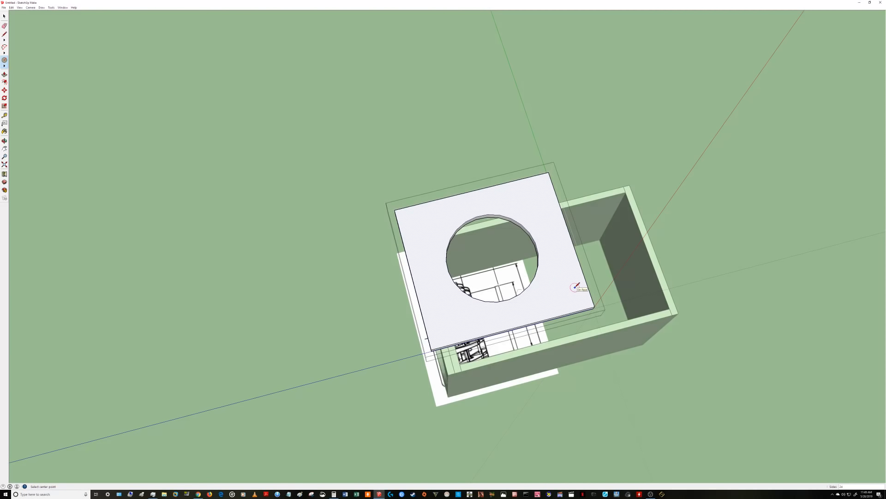
{"action": "key", "text": "a"}
{"action": "left_click", "coordinate": [3, 52]}
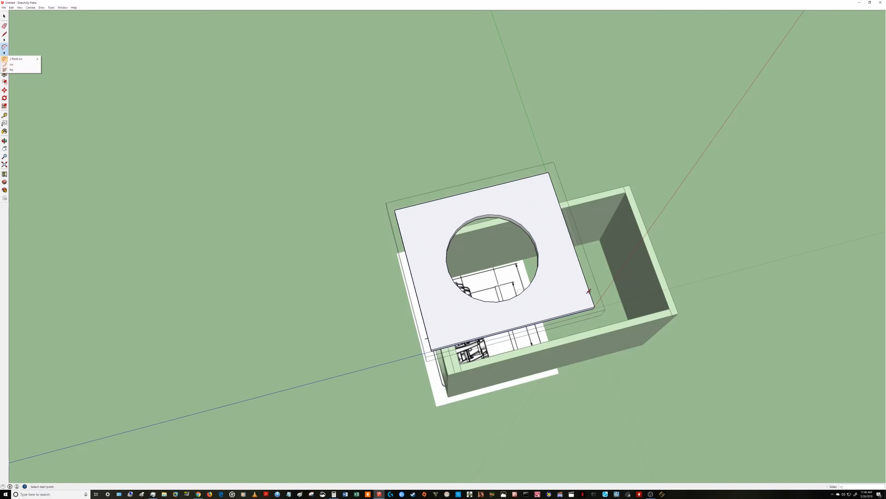
{"action": "left_click", "coordinate": [588, 283]}
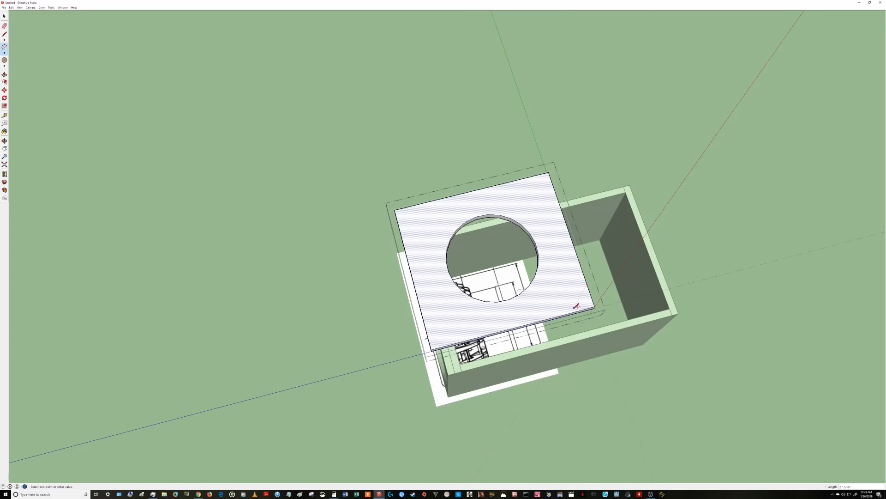
{"action": "left_click", "coordinate": [580, 309]}
{"action": "left_click", "coordinate": [568, 306]}
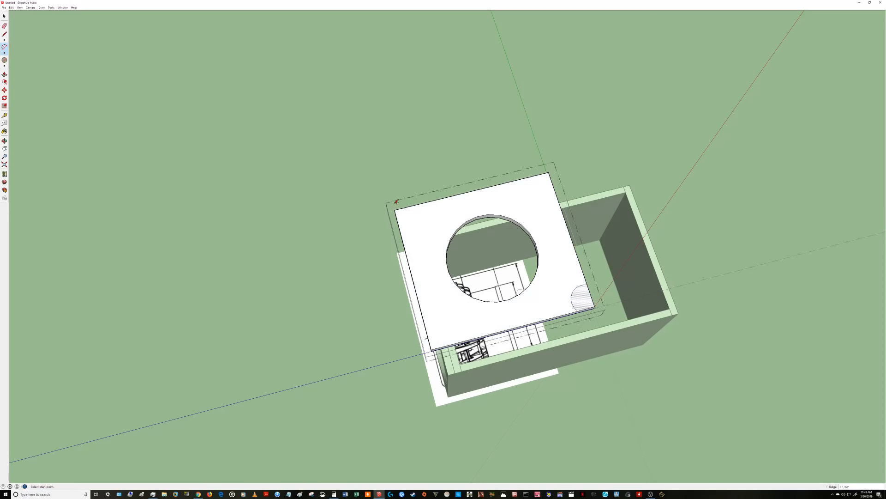
- Draw a matching two-point arc across the brace's diagonally opposite corner
{"action": "left_click", "coordinate": [417, 205]}
{"action": "left_click", "coordinate": [400, 230]}
{"action": "left_click", "coordinate": [407, 234]}
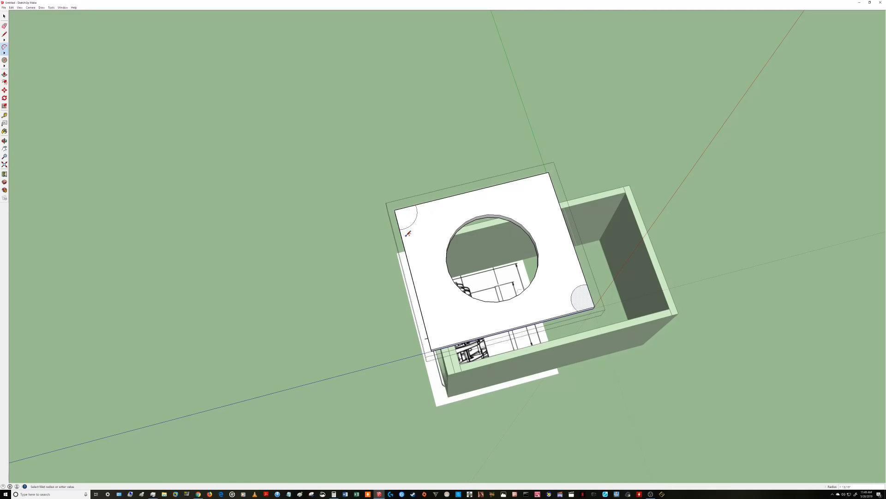
- Draw two-point arcs across the brace's two remaining corners so all four corners are marked for cutouts
{"action": "left_click", "coordinate": [428, 330]}
{"action": "left_click", "coordinate": [457, 343]}
{"action": "left_click", "coordinate": [463, 334]}
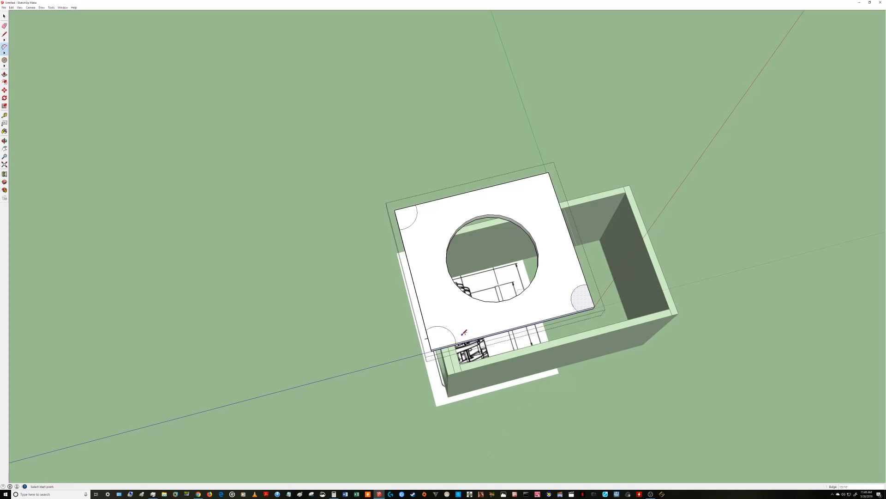
{"action": "left_click", "coordinate": [522, 179]}
{"action": "left_click", "coordinate": [554, 192]}
{"action": "left_click", "coordinate": [549, 201]}
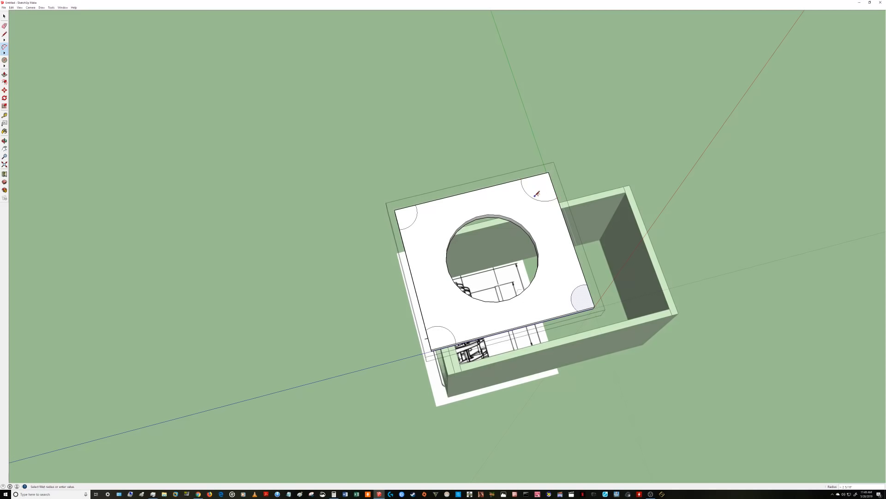
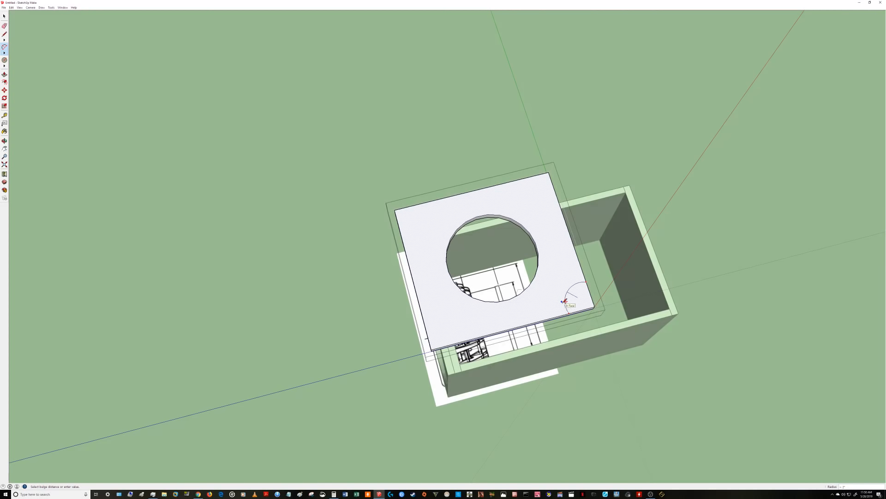
{"action": "left_click", "coordinate": [564, 301]}
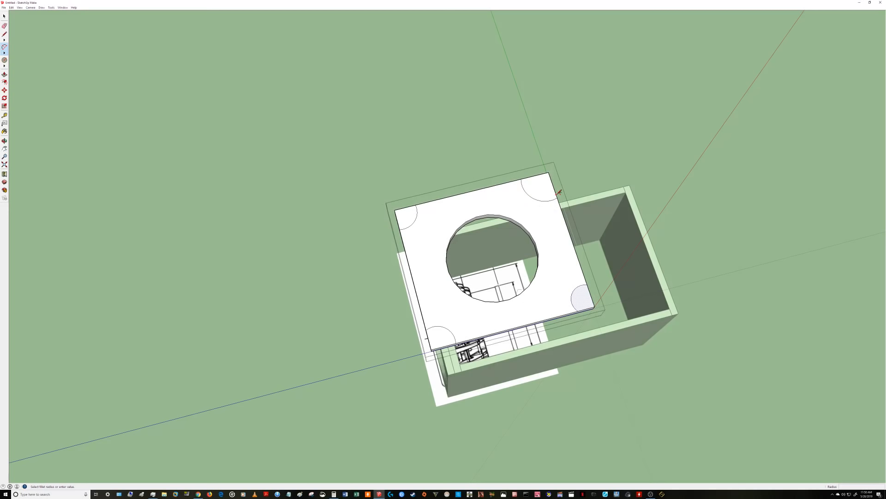
- Push the four arc-bounded corner faces through the brace's full thickness to cut them out, and close the brace group
{"action": "key", "text": "o"}
{"action": "left_click_drag", "start_coordinate": [553, 189], "coordinate": [542, 147]}
{"action": "key", "text": "p"}
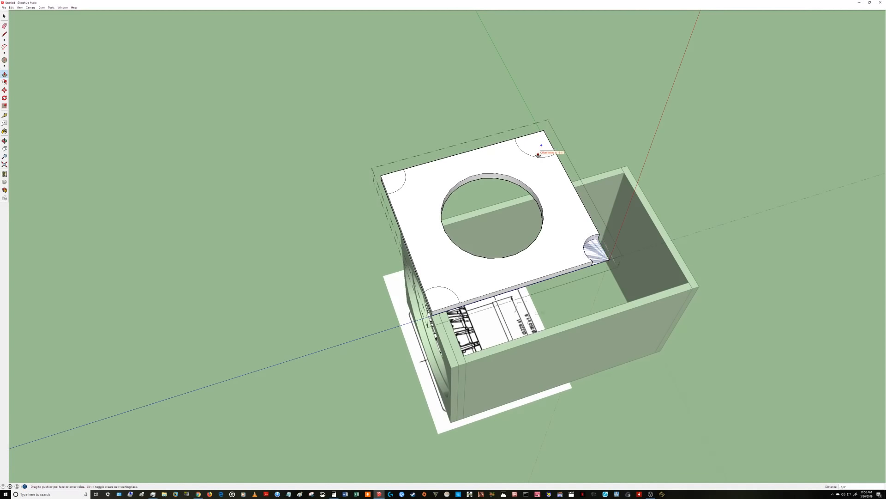
{"action": "left_click", "coordinate": [506, 182]}
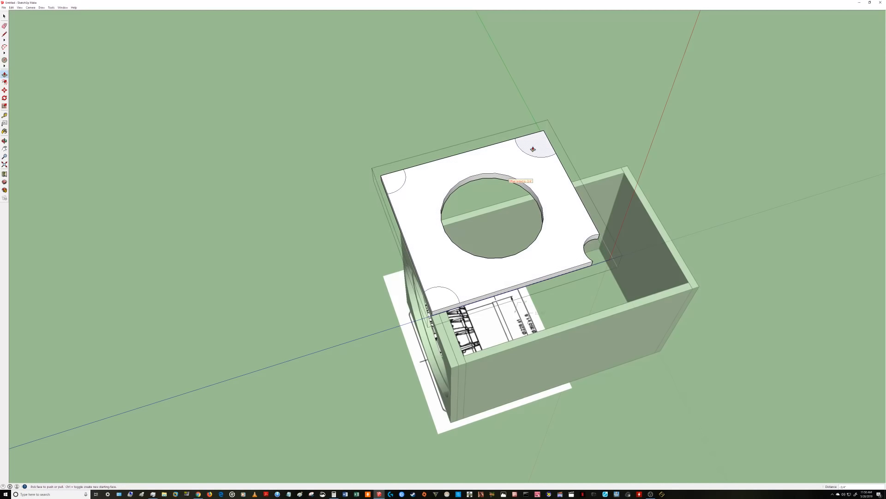
{"action": "double_click", "coordinate": [533, 148]}
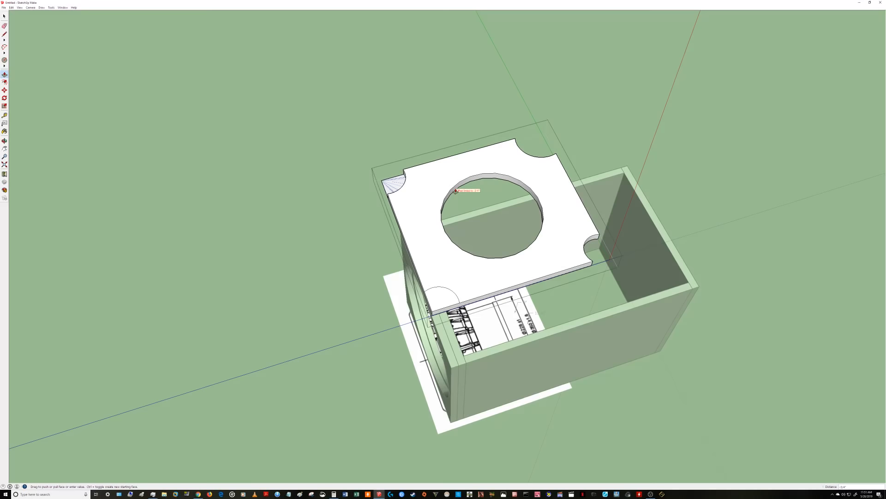
{"action": "double_click", "coordinate": [392, 178]}
{"action": "left_click", "coordinate": [440, 297]}
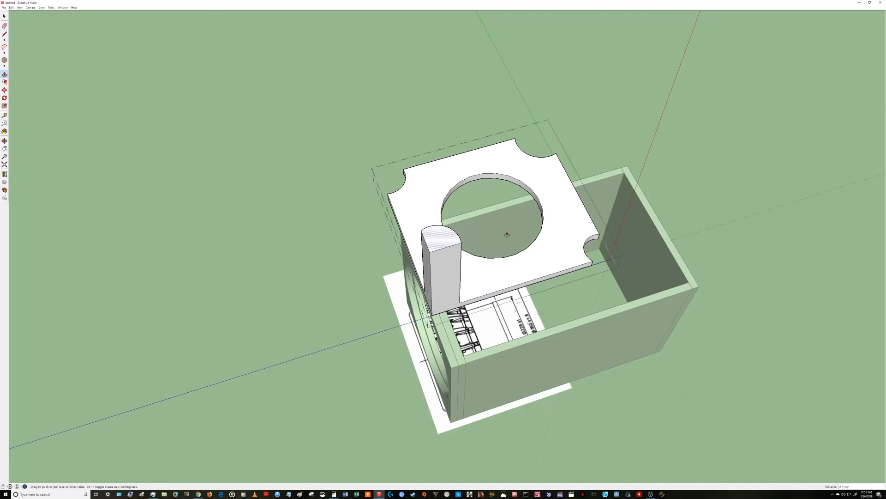
{"action": "left_click", "coordinate": [520, 188]}
{"action": "middle_click_drag", "start_coordinate": [544, 206], "coordinate": [447, 253]}
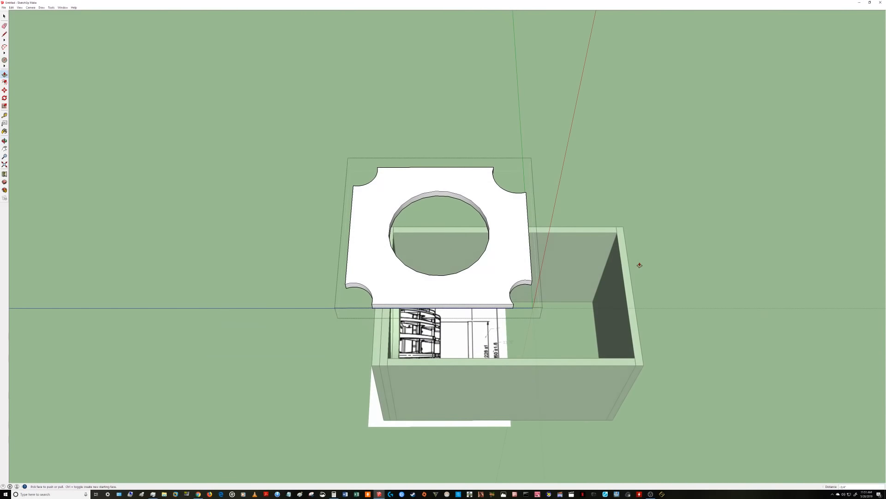
{"action": "key", "text": "space"}
{"action": "left_click", "coordinate": [712, 240]}
- Rotate the brace 90 degrees about its side edge's midpoint so it stands upright across the enclosure
{"action": "middle_click_drag", "start_coordinate": [712, 239], "coordinate": [456, 259]}
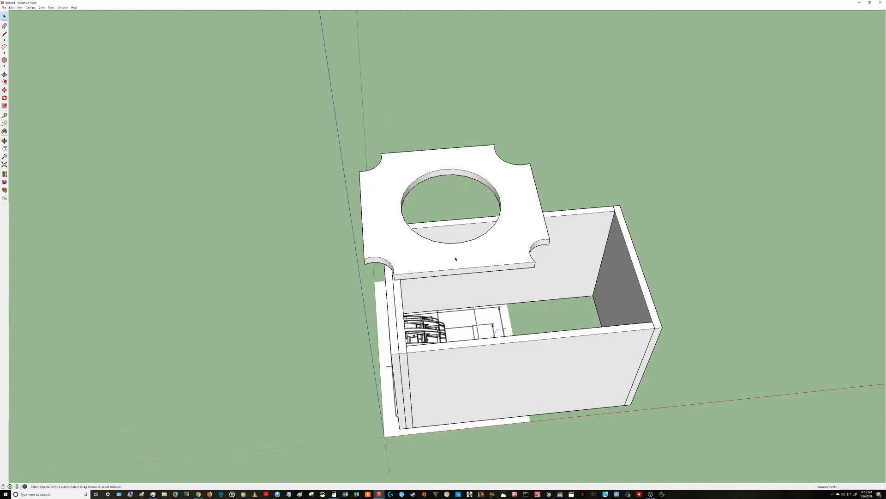
{"action": "left_click", "coordinate": [456, 259]}
{"action": "key", "text": "q"}
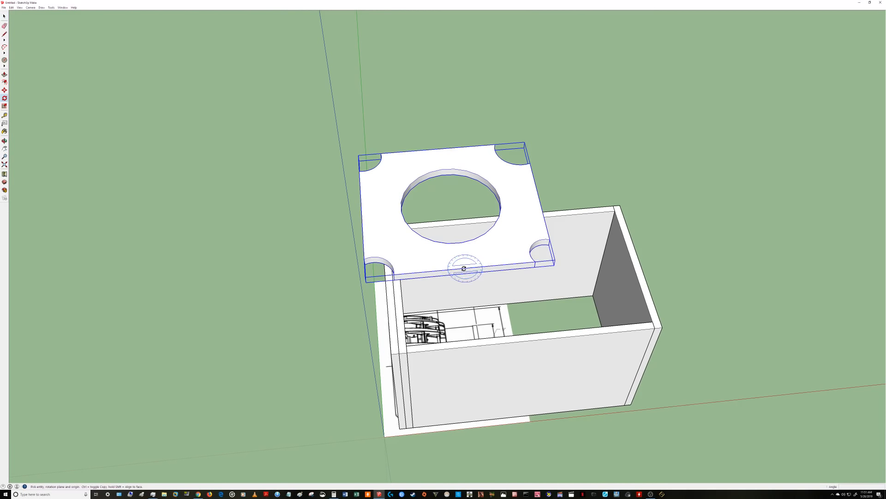
{"action": "left_click", "coordinate": [465, 269]}
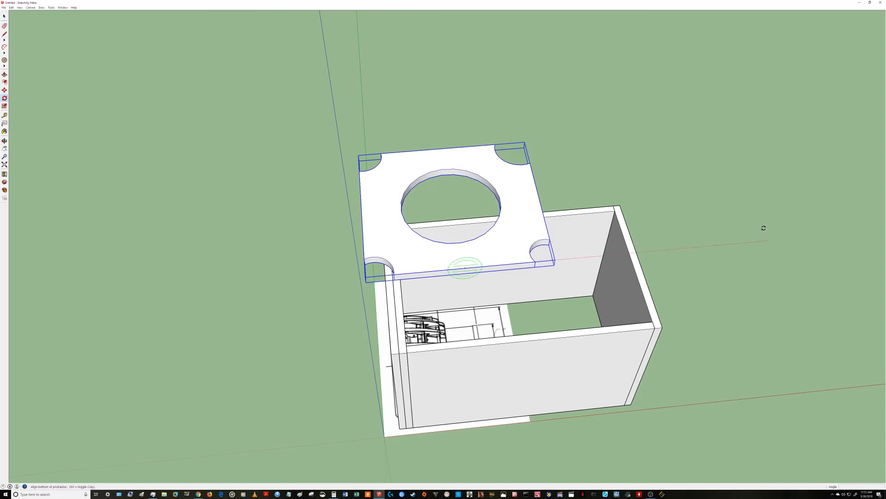
{"action": "left_click", "coordinate": [761, 234]}
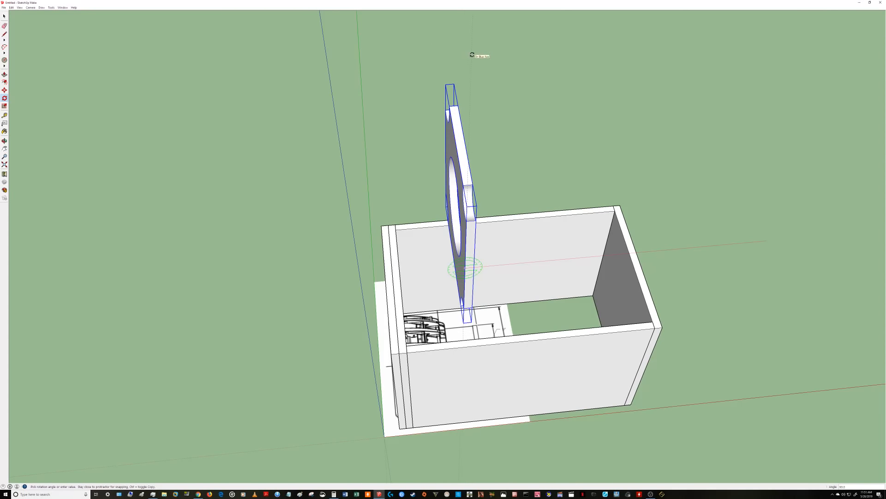
{"action": "left_click", "coordinate": [472, 55]}
- Move the brace straight down along the blue axis into the enclosure so it sits between the side panels
{"action": "middle_click_drag", "start_coordinate": [430, 288], "coordinate": [142, 234]}
{"action": "scroll", "coordinate": [417, 352], "scroll_direction": "up", "scroll_amount": 5}
{"action": "middle_click_drag", "start_coordinate": [319, 189], "coordinate": [287, 202]}
{"action": "scroll", "coordinate": [367, 241], "scroll_direction": "down", "scroll_amount": 1}
{"action": "middle_click_drag", "start_coordinate": [372, 242], "coordinate": [567, 232]}
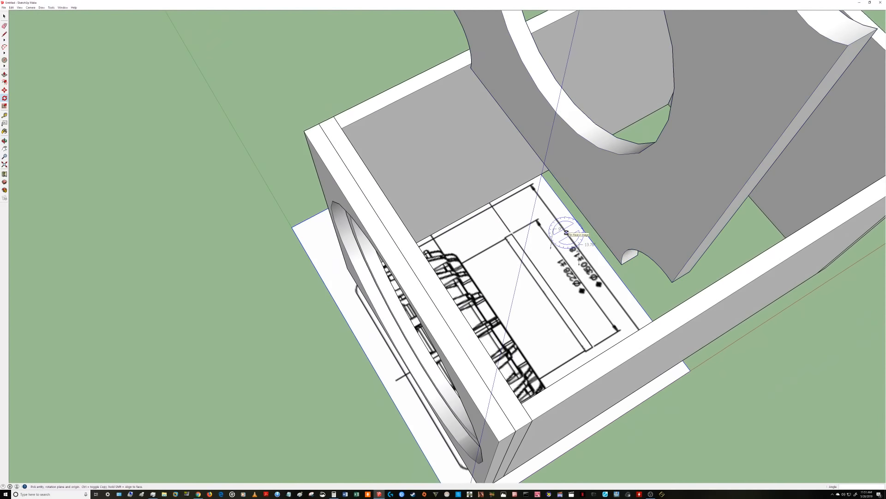
{"action": "key", "text": "m"}
{"action": "left_click", "coordinate": [488, 92]}
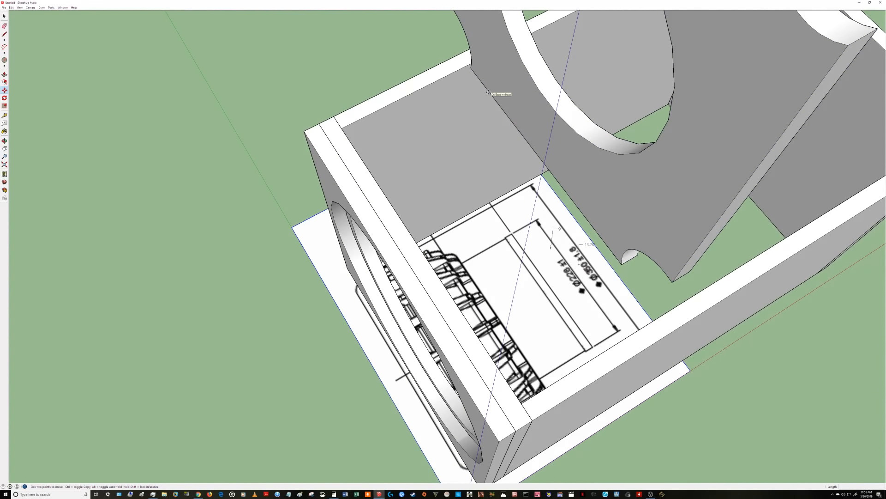
{"action": "key", "text": "Escape"}
{"action": "right_click", "coordinate": [526, 141]}
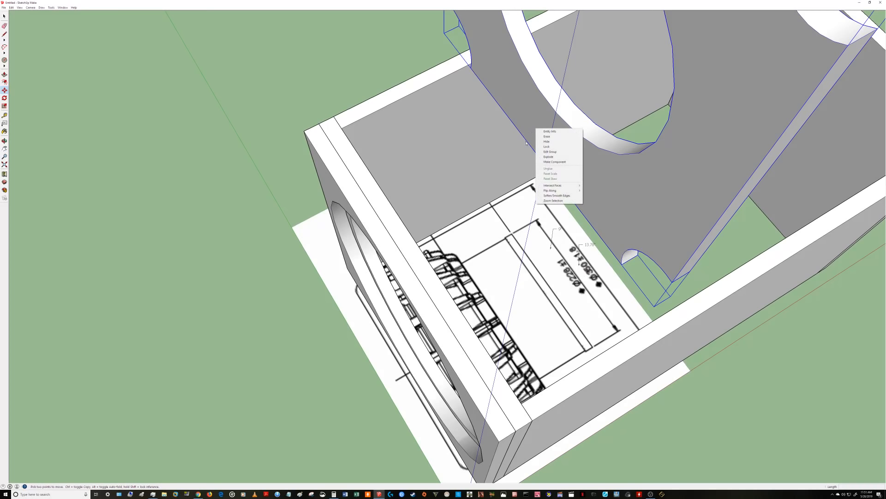
{"action": "left_click", "coordinate": [526, 139]}
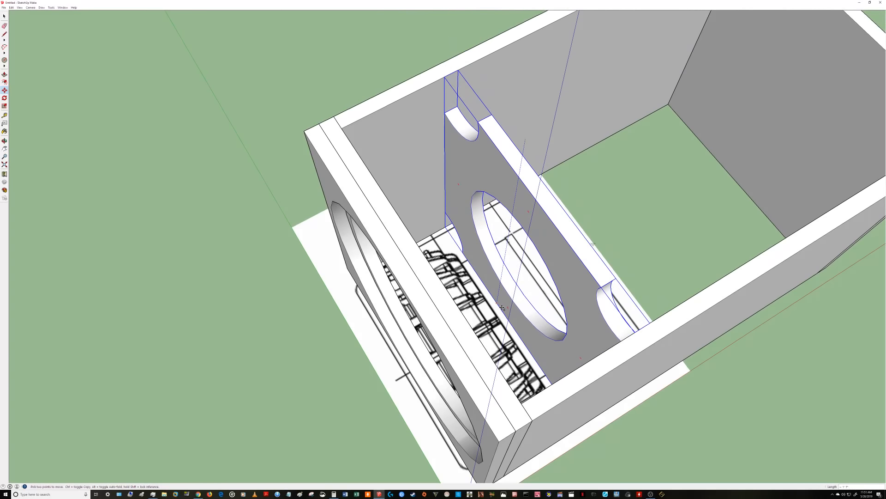
- Move the brace forward along the red axis until its front face meets the rear of the driver outline in the reference drawing
{"action": "key", "text": "space"}
{"action": "key", "text": "m"}
{"action": "mouse_move", "coordinate": [530, 318]}
{"action": "middle_mouse_down"}
{"action": "mouse_move", "coordinate": [518, 322]}
{"action": "mouse_move", "coordinate": [443, 277]}
{"action": "mouse_move", "coordinate": [503, 145]}
{"action": "mouse_move", "coordinate": [625, 99]}
{"action": "mouse_move", "coordinate": [510, 131]}
{"action": "middle_mouse_up"}
{"action": "scroll", "coordinate": [434, 267], "scroll_direction": "up", "scroll_amount": 6}
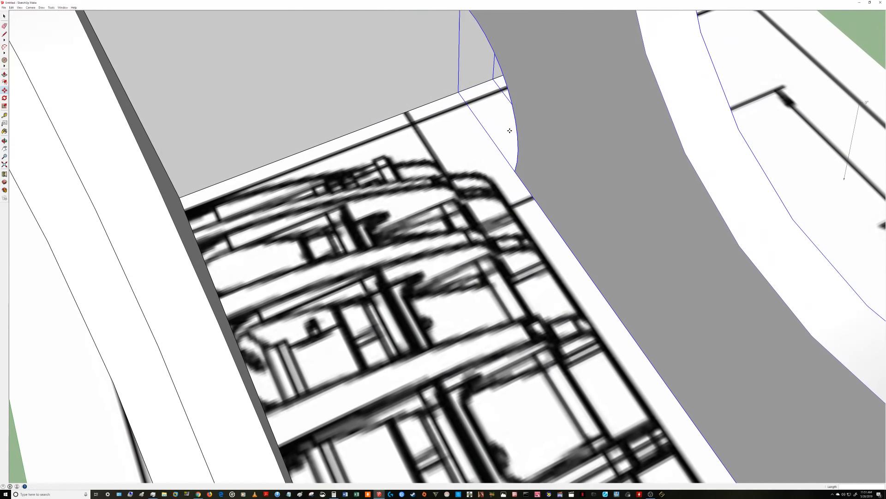
{"action": "left_click", "coordinate": [532, 197]}
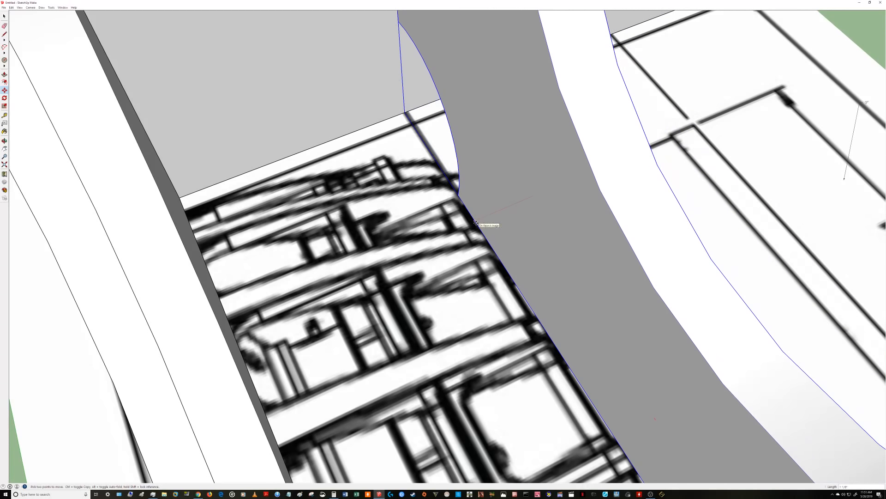
{"action": "scroll", "coordinate": [475, 223], "scroll_direction": "down", "scroll_amount": 10}
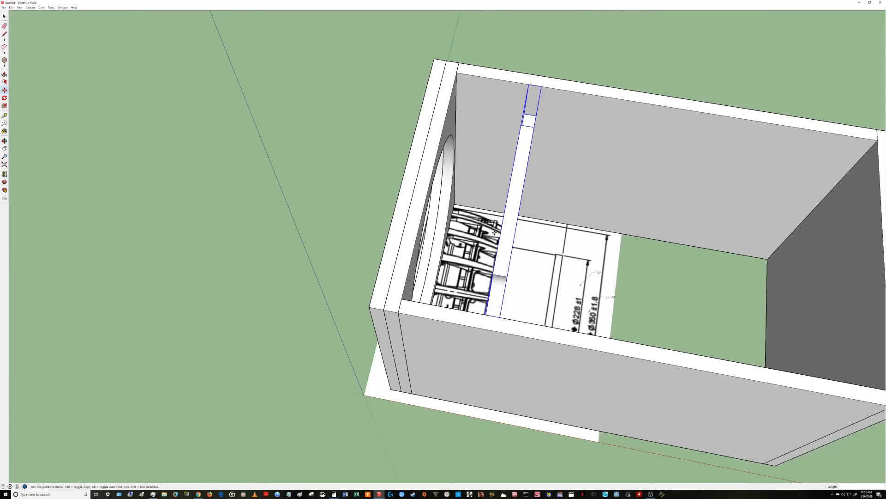
- Examine the brace's position and its openings through the driver cutout and from above the enclosure
{"action": "scroll", "coordinate": [494, 232], "scroll_direction": "down", "scroll_amount": 3}
{"action": "middle_click_drag", "start_coordinate": [495, 232], "coordinate": [588, 312]}
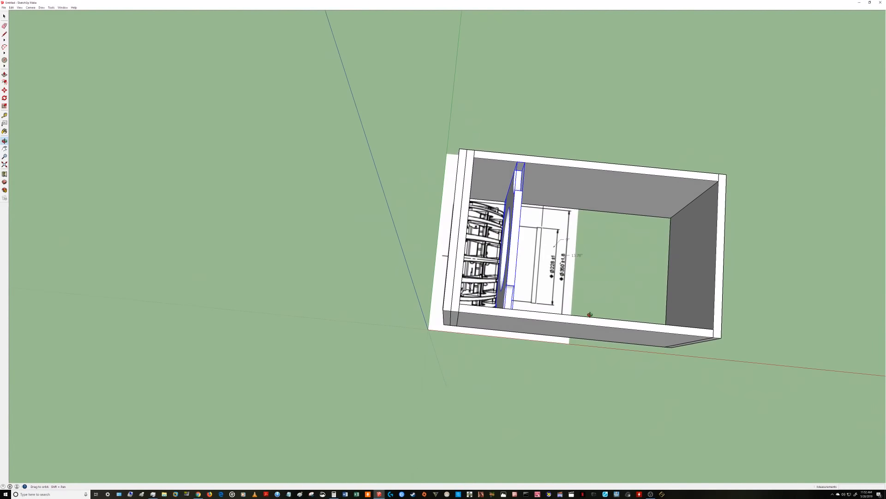
{"action": "scroll", "coordinate": [474, 244], "scroll_direction": "up", "scroll_amount": 5}
{"action": "middle_click_drag", "start_coordinate": [475, 243], "coordinate": [747, 89]}
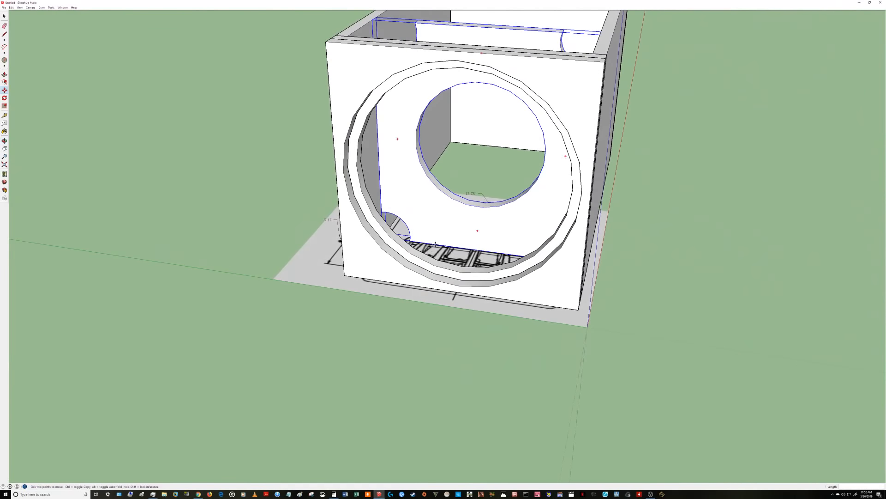
{"action": "middle_click_drag", "start_coordinate": [435, 244], "coordinate": [429, 181]}
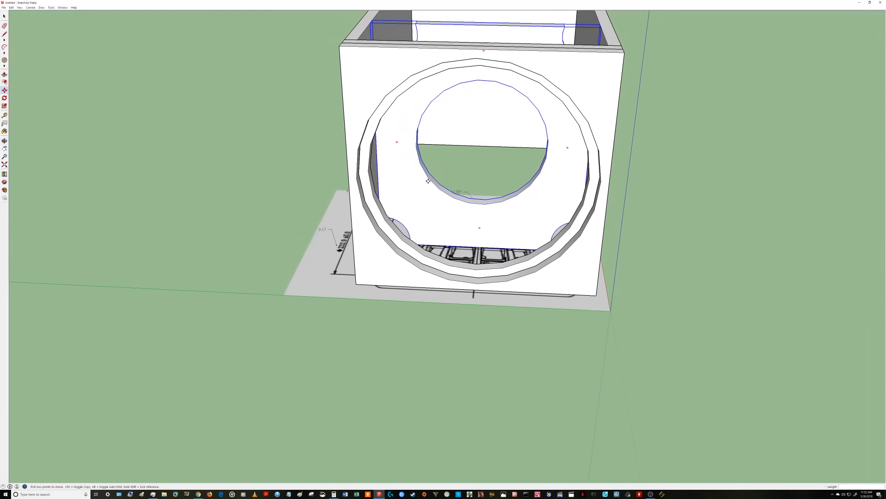
{"action": "middle_click_drag", "start_coordinate": [488, 169], "coordinate": [605, 209]}
{"action": "key", "text": "m"}
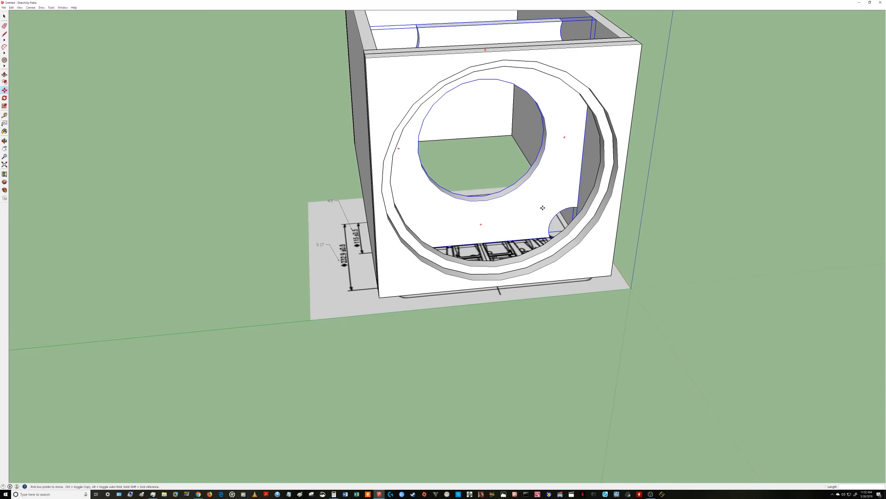
{"action": "middle_click_drag", "start_coordinate": [542, 208], "coordinate": [424, 186]}
{"action": "middle_click_drag", "start_coordinate": [553, 209], "coordinate": [455, 219]}
{"action": "key", "text": "space"}
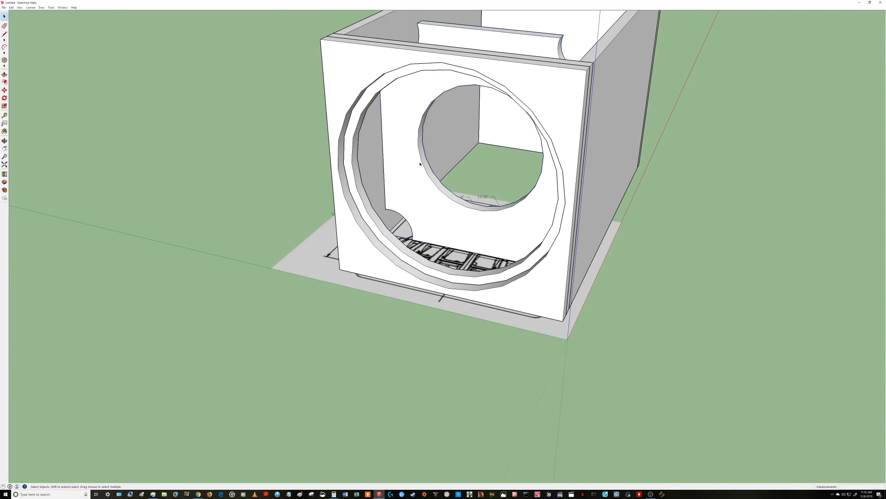
{"action": "middle_click_drag", "start_coordinate": [423, 157], "coordinate": [474, 86]}
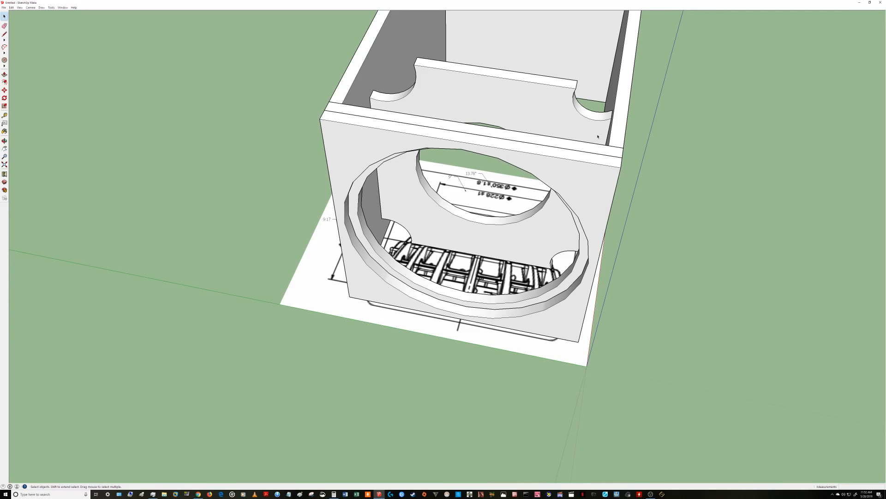
{"action": "mouse_move", "coordinate": [598, 137]}
{"action": "middle_mouse_down"}
{"action": "mouse_move", "coordinate": [230, 245]}
{"action": "mouse_move", "coordinate": [489, 261]}
{"action": "mouse_move", "coordinate": [558, 307]}
{"action": "mouse_move", "coordinate": [576, 289]}
{"action": "middle_mouse_up"}
{"action": "middle_click_drag", "start_coordinate": [608, 262], "coordinate": [623, 170]}
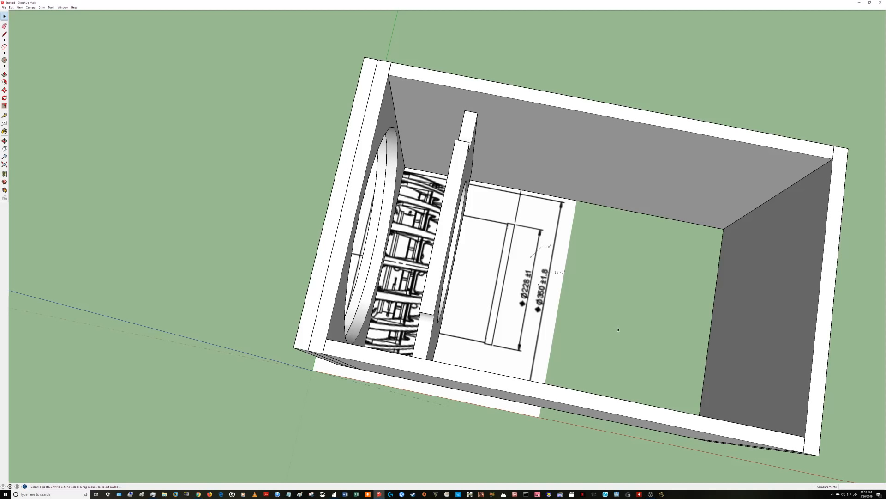
- Measure from the brace to the rear panel and draw a line from the brace's upper corner about halfway back along the side panel
{"action": "key", "text": "t"}
{"action": "left_click", "coordinate": [478, 111]}
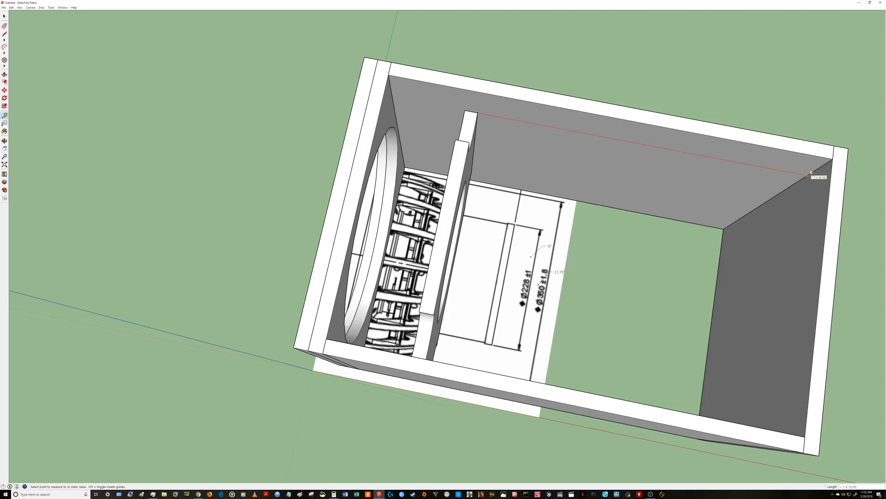
{"action": "key", "text": "l"}
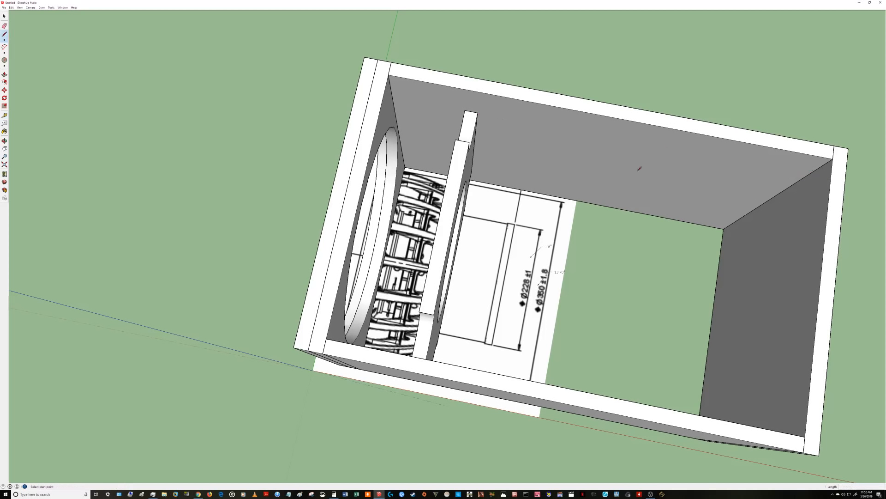
{"action": "left_click", "coordinate": [478, 112]}
{"action": "left_click", "coordinate": [652, 143]}
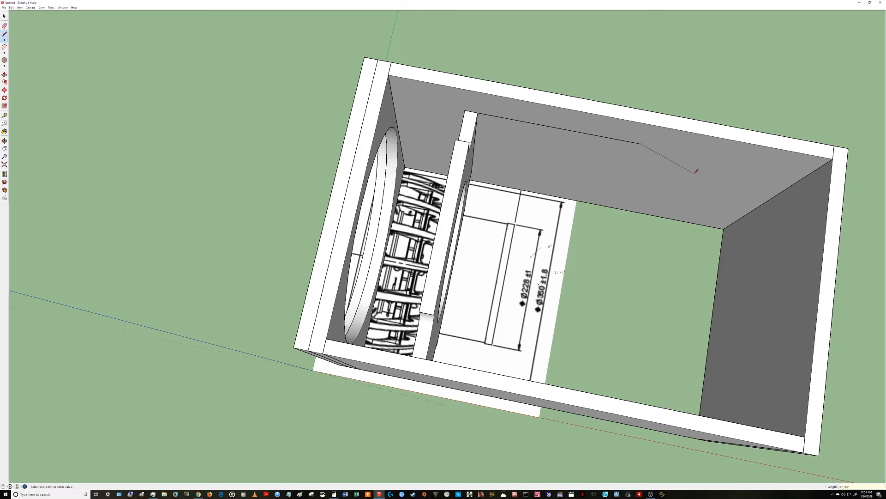
{"action": "middle_click_drag", "start_coordinate": [697, 178], "coordinate": [485, 66]}
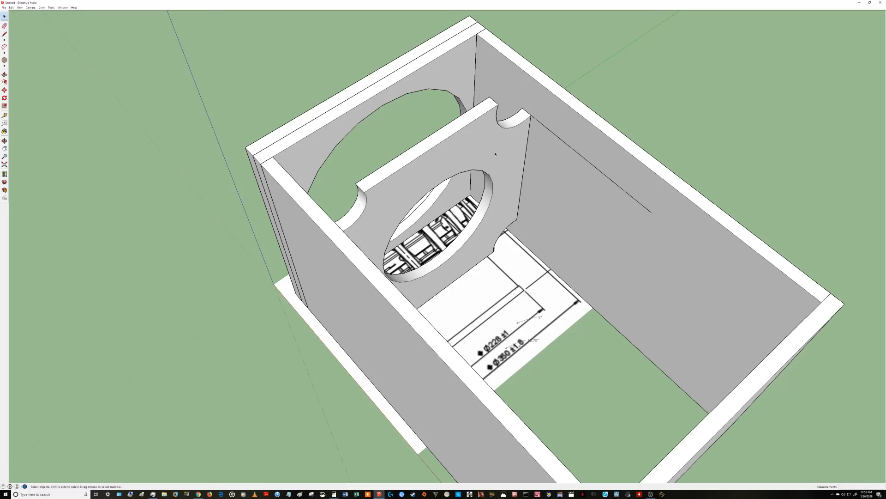
- Copy the brace from its upper corner to the end of the guide line, placing a second brace halfway to the rear panel
{"action": "middle_click_drag", "start_coordinate": [643, 207], "coordinate": [445, 158]}
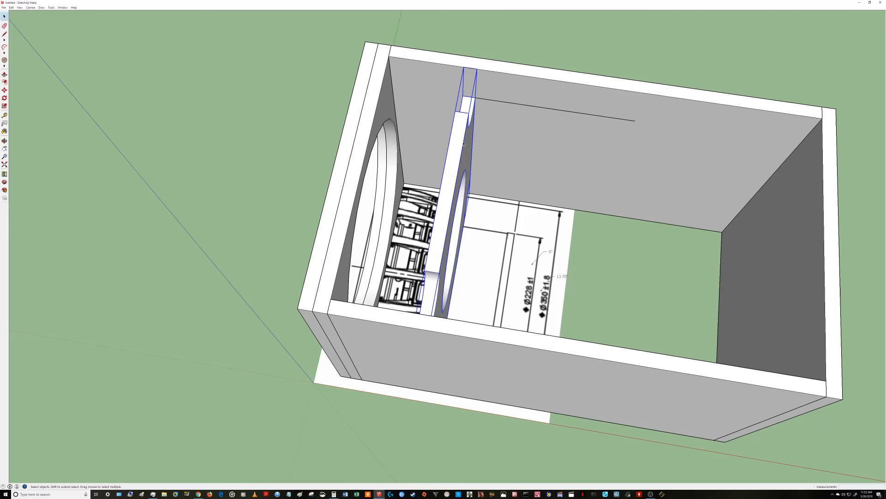
{"action": "key", "text": "m"}
{"action": "left_click", "coordinate": [475, 98]}
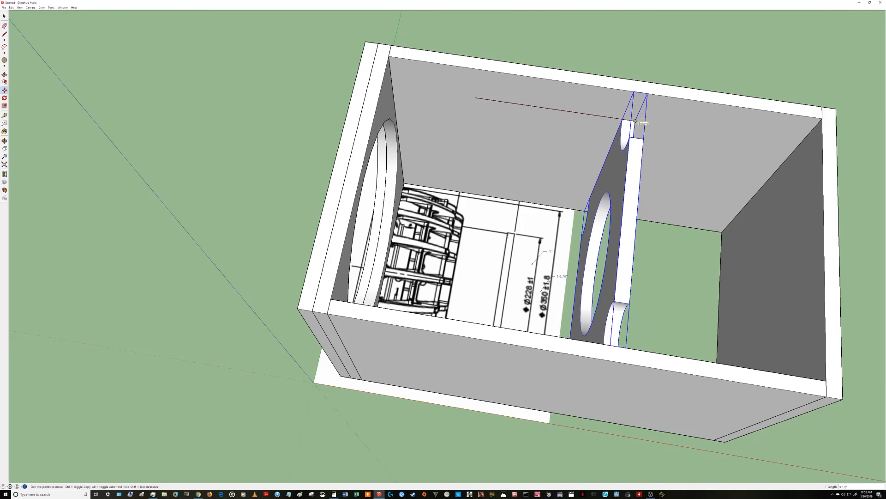
{"action": "key", "text": "ctrl"}
{"action": "left_click", "coordinate": [635, 121]}
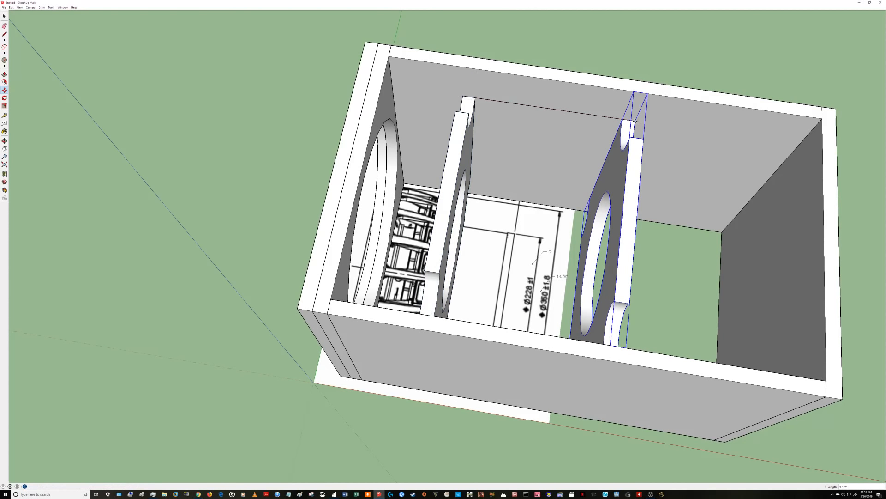
{"action": "middle_click_drag", "start_coordinate": [636, 121], "coordinate": [715, 148]}
{"action": "middle_click_drag", "start_coordinate": [325, 137], "coordinate": [475, 155]}
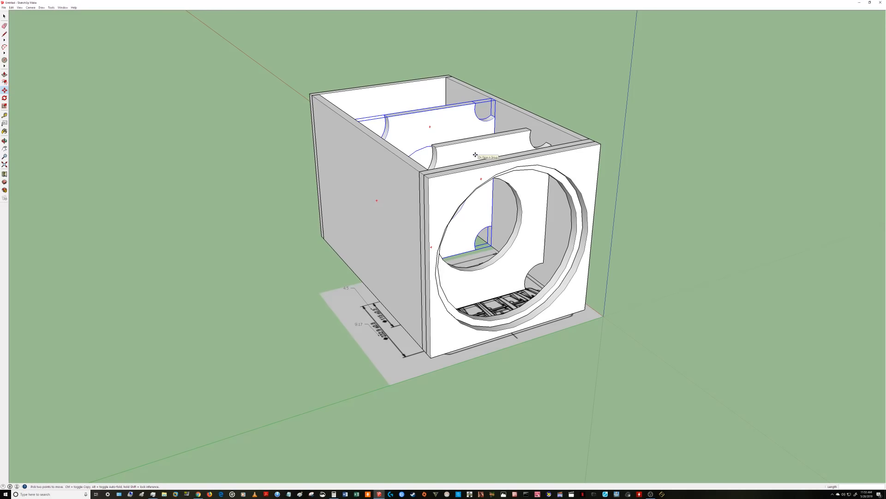
- Examine both braces through the driver cutout, from either side and from above the enclosure, and deselect the rear brace
{"action": "middle_click_drag", "start_coordinate": [686, 174], "coordinate": [319, 245]}
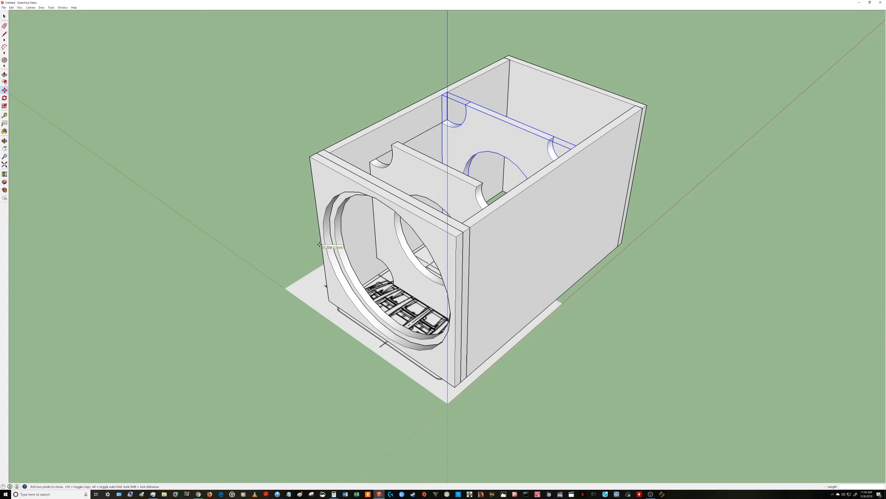
{"action": "middle_click_drag", "start_coordinate": [320, 245], "coordinate": [661, 151]}
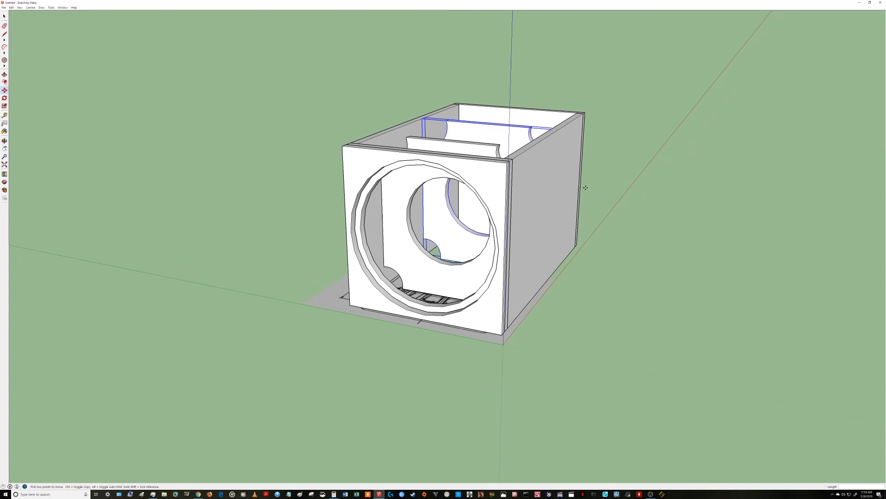
{"action": "middle_click_drag", "start_coordinate": [585, 187], "coordinate": [342, 198]}
{"action": "middle_click_drag", "start_coordinate": [388, 103], "coordinate": [438, 261]}
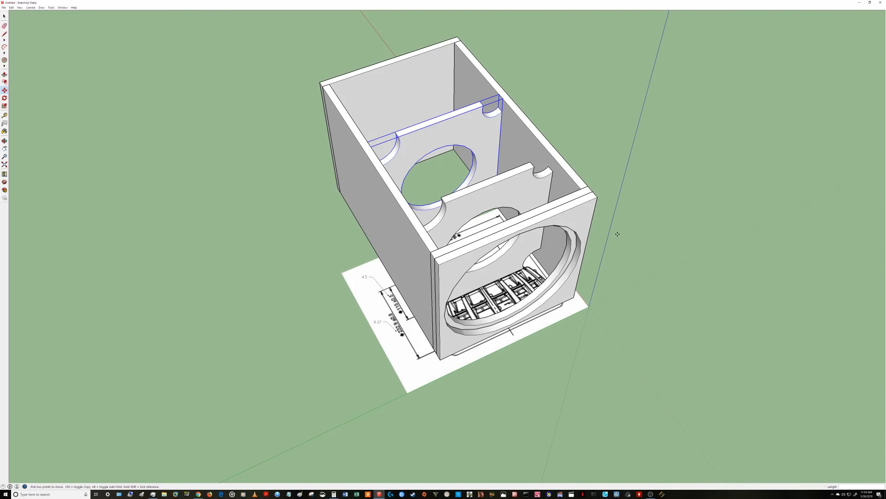
{"action": "key", "text": "space"}
{"action": "left_click", "coordinate": [651, 231]}
{"action": "middle_click_drag", "start_coordinate": [660, 232], "coordinate": [524, 304]}
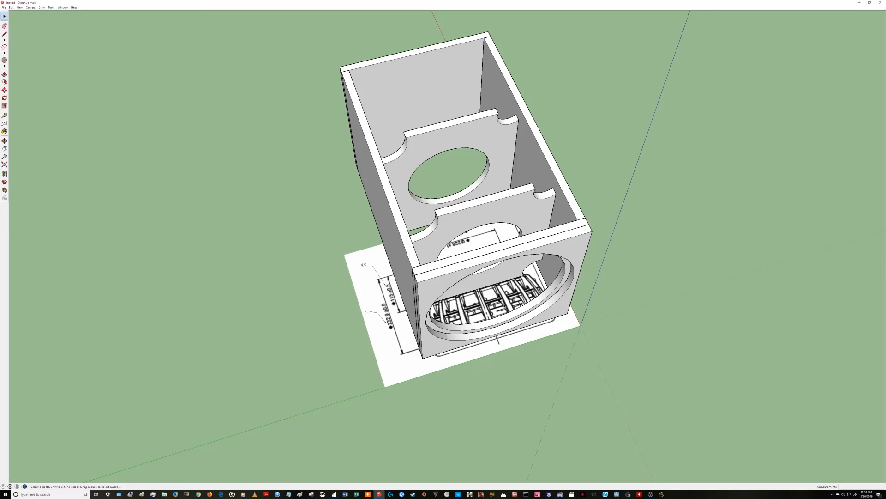
{"action": "middle_click_drag", "start_coordinate": [504, 322], "coordinate": [342, 309]}
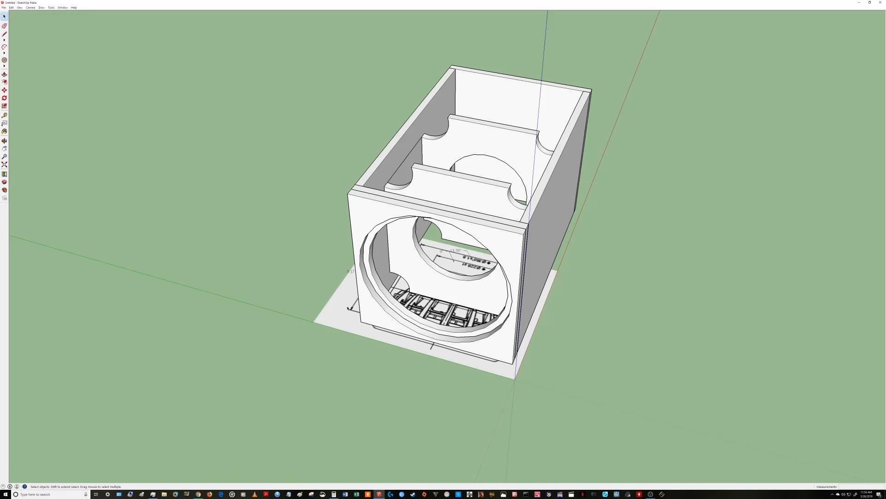
{"action": "left_click", "coordinate": [651, 493]}
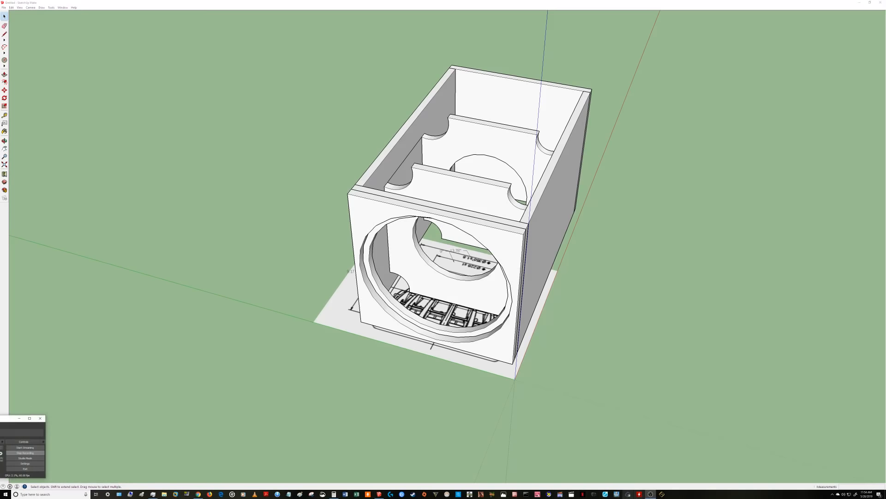